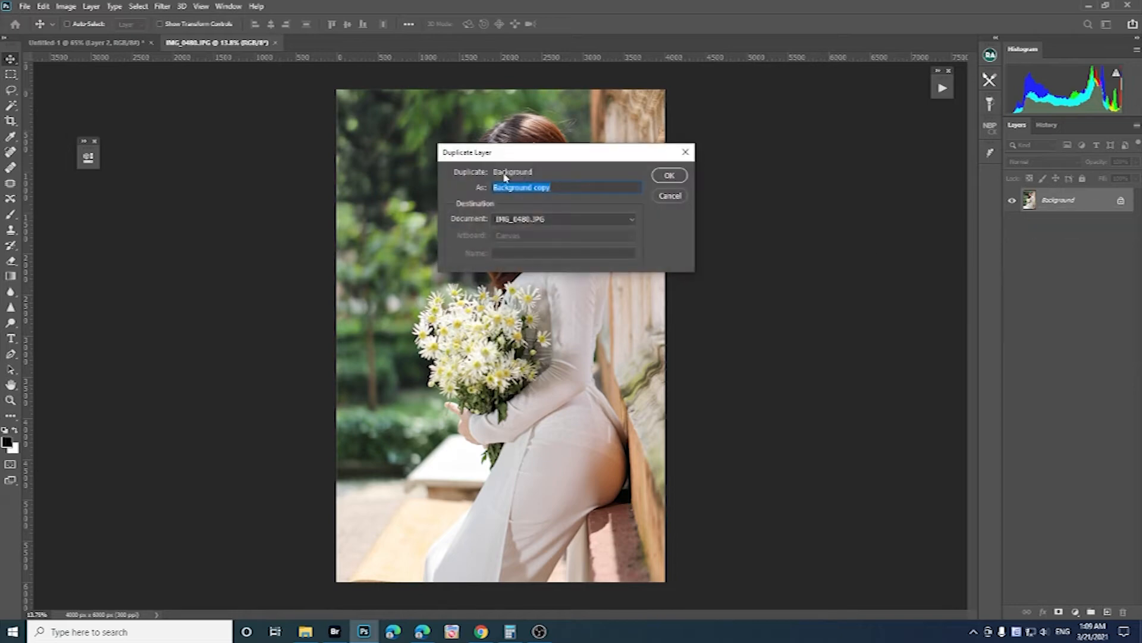
# - Duplicate the Background layer into a new document and return to the IMG_0480.JPG document
pyautogui.click(536, 247)
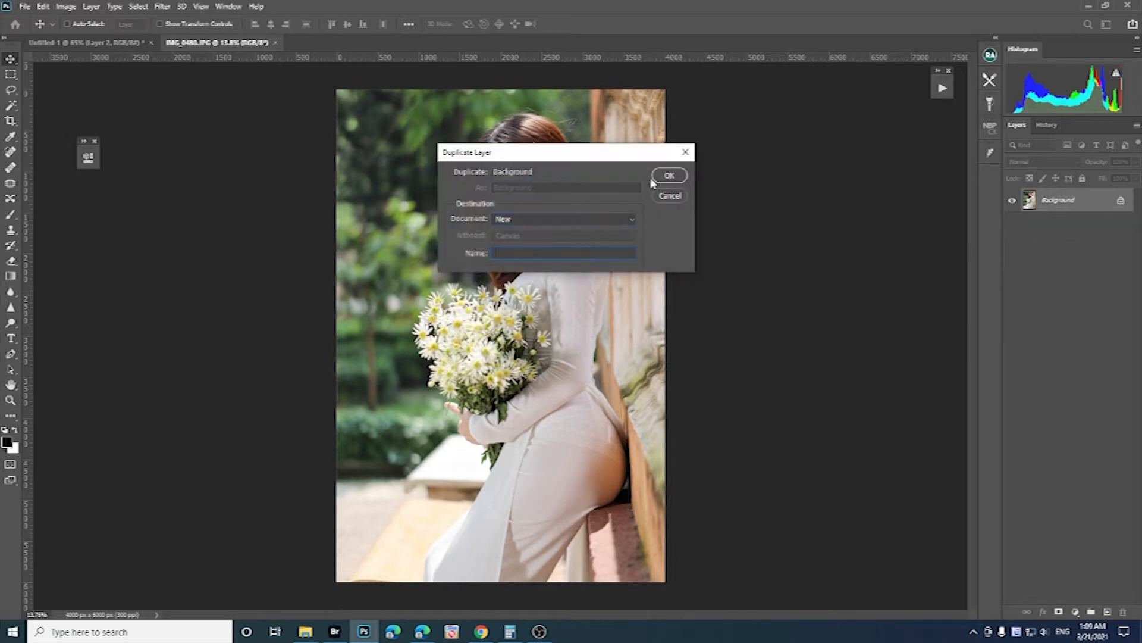
pyautogui.click(669, 175)
pyautogui.click(215, 42)
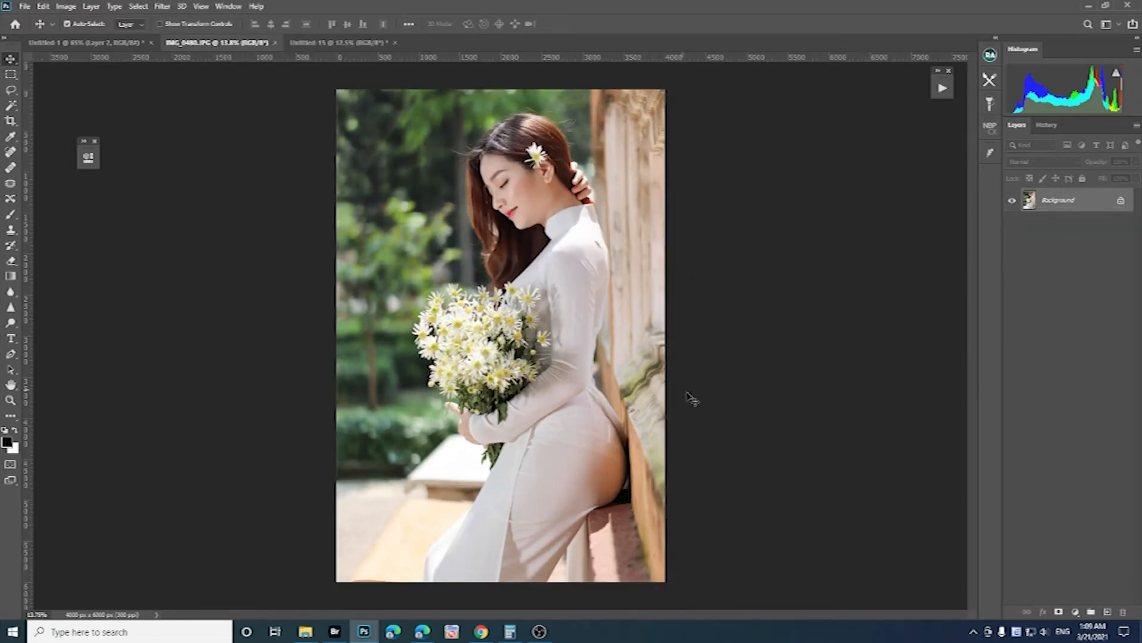
# - Open the Camera Raw filter and set Contrast to +18, Highlights to -16, Blacks to -2 and Temperature to +4
pyautogui.hotkey('ctrl', 'shift', 'a')
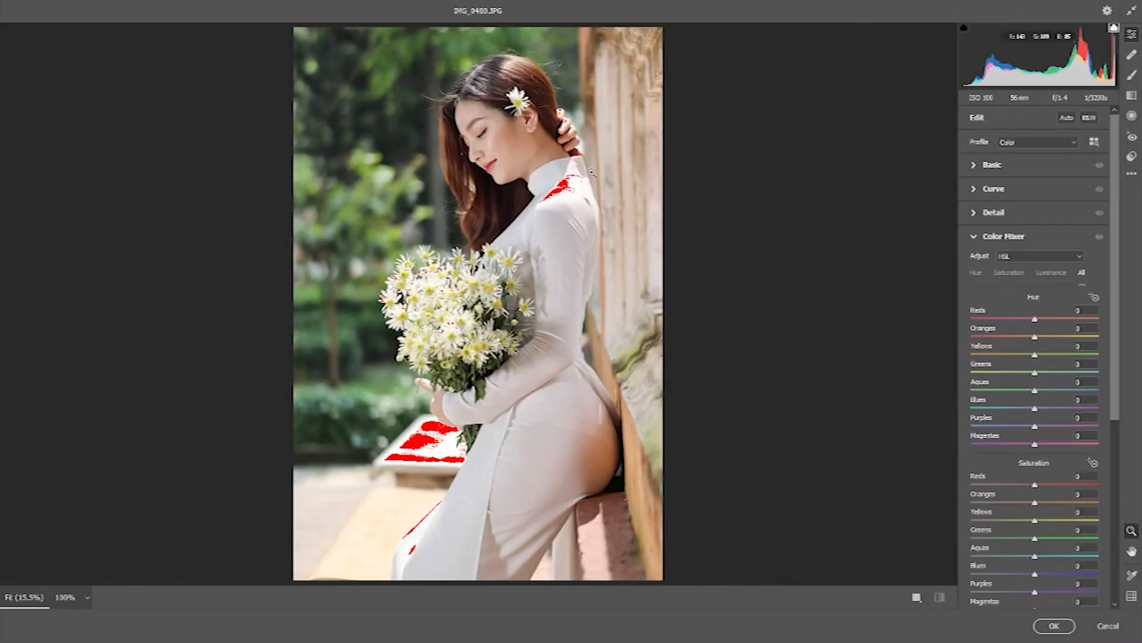
pyautogui.click(987, 165)
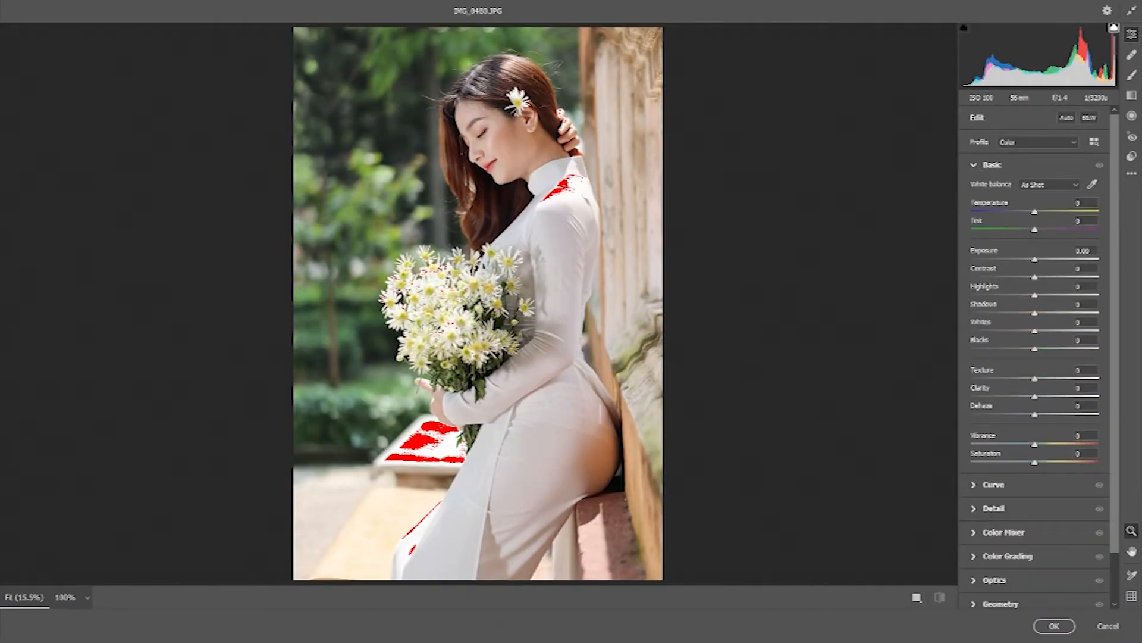
pyautogui.moveTo(1036, 349); pyautogui.dragTo(1031, 349)
pyautogui.moveTo(1034, 277); pyautogui.dragTo(1024, 301)
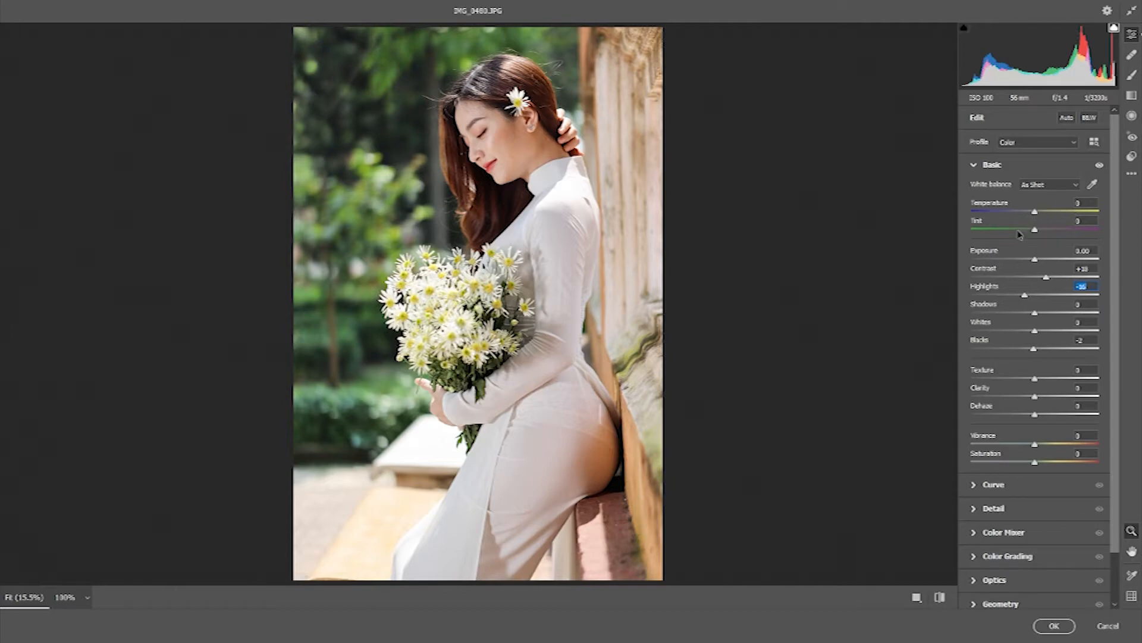
pyautogui.moveTo(1035, 213); pyautogui.dragTo(1038, 219)
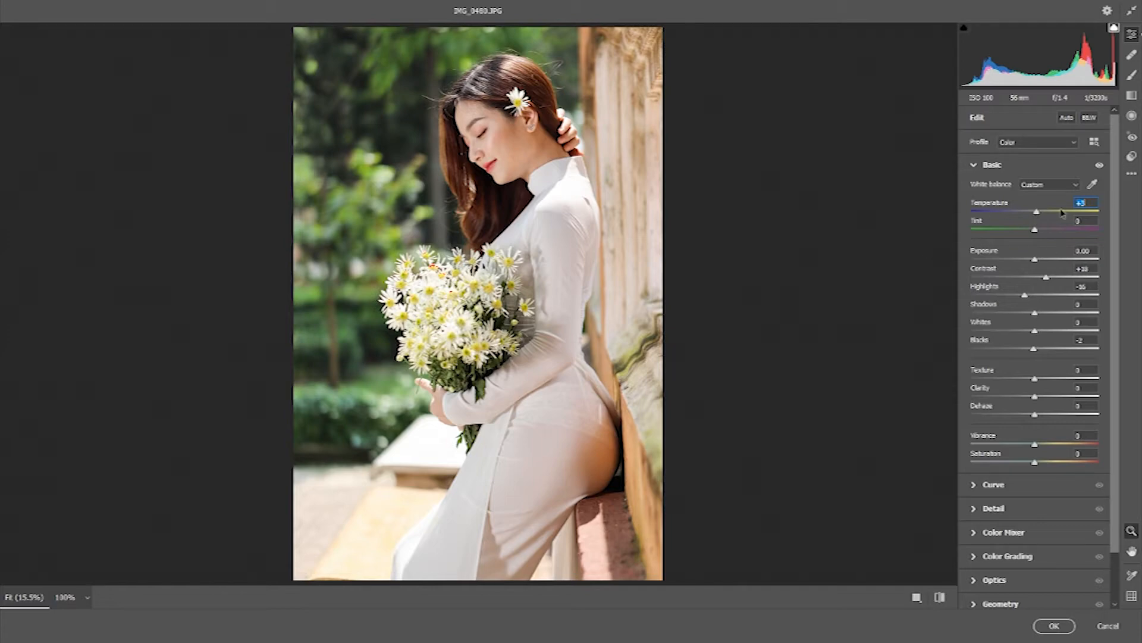
pyautogui.press('Up')
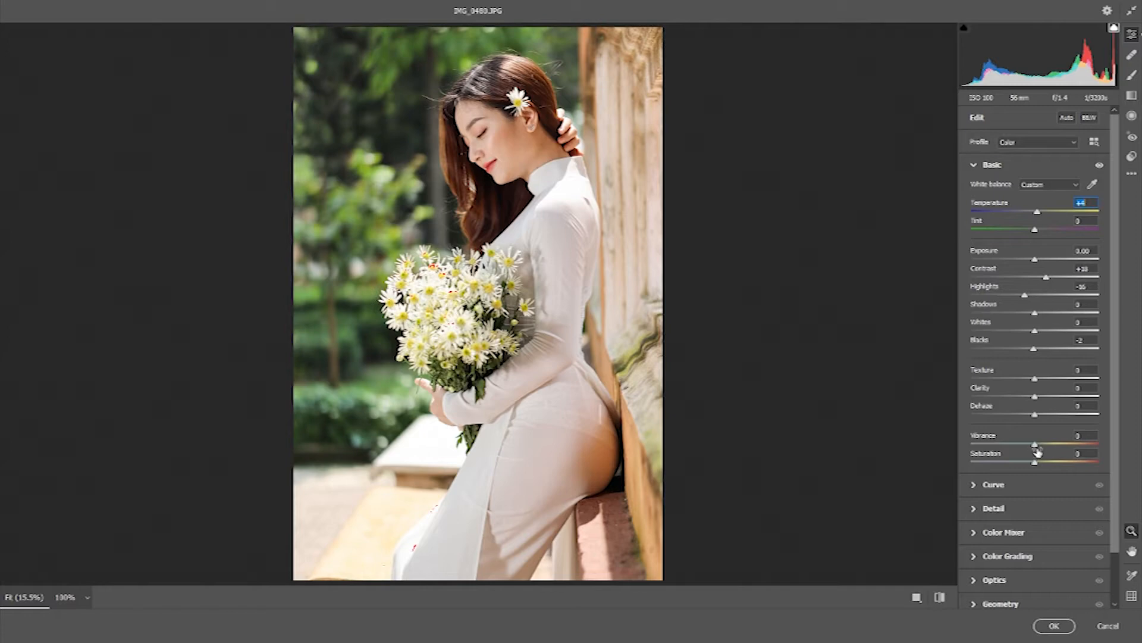
# - Give the photo's highlights a slight warm tint with Color Grading
pyautogui.click(976, 555)
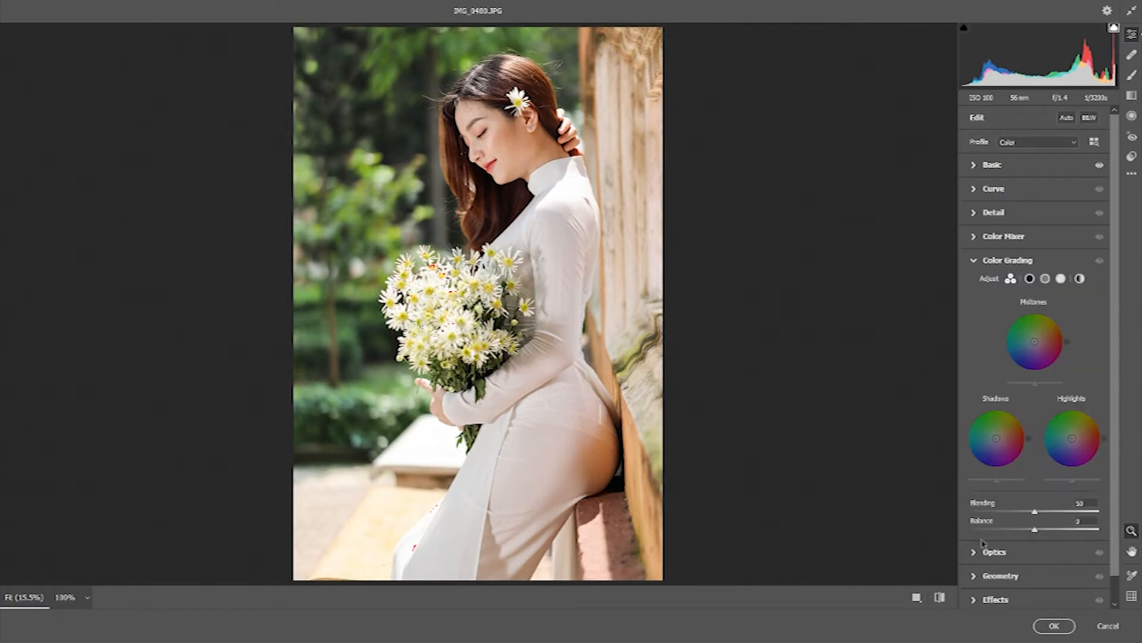
pyautogui.click(1061, 279)
pyautogui.moveTo(983, 446); pyautogui.dragTo(986, 463)
# - Tint the color-graded shadows cyan-blue, with a hue of about 192 and a saturation of about 13
pyautogui.click(1029, 279)
pyautogui.click(1040, 446)
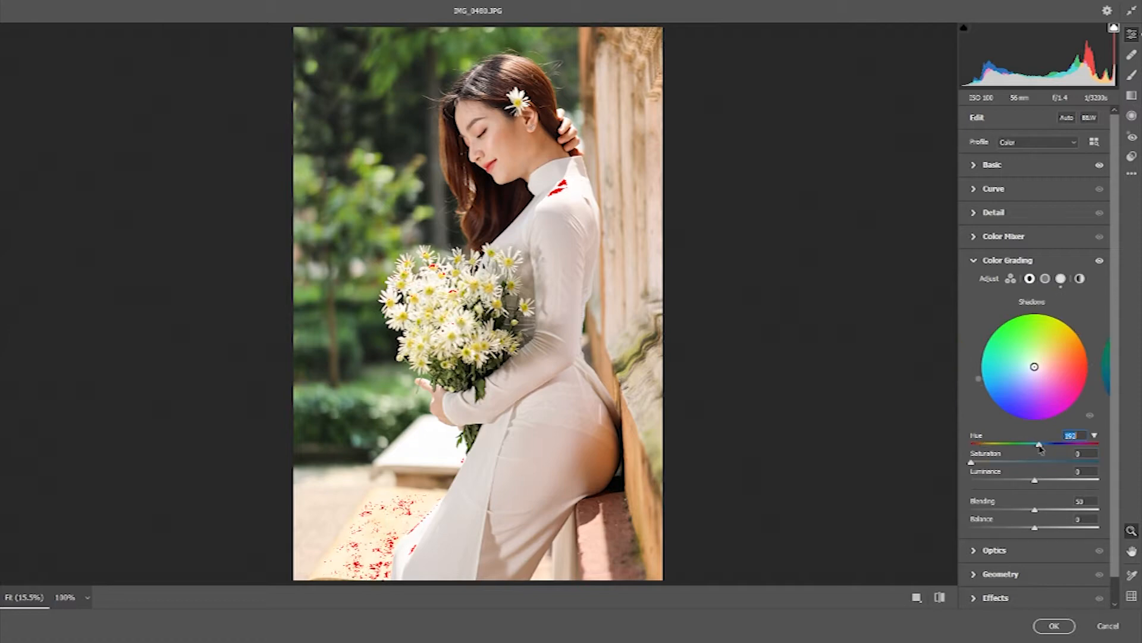
pyautogui.moveTo(972, 462); pyautogui.dragTo(989, 461)
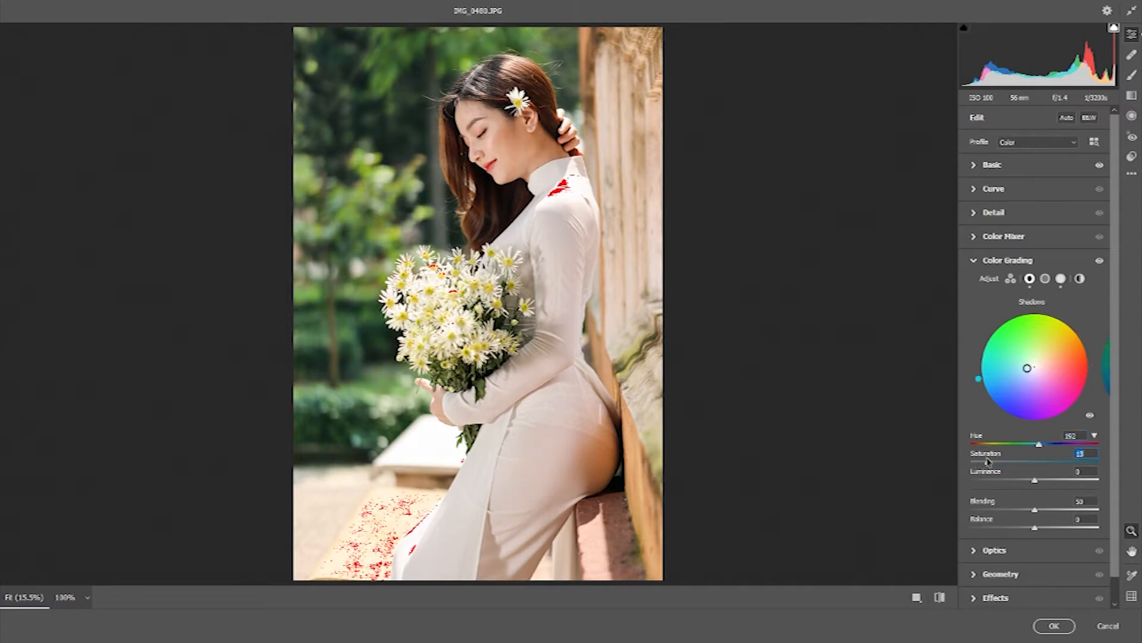
pyautogui.click(1042, 446)
pyautogui.moveTo(988, 462); pyautogui.dragTo(989, 464)
# - Tint the color-graded midtones with hue 69 and saturation 7
pyautogui.click(1046, 279)
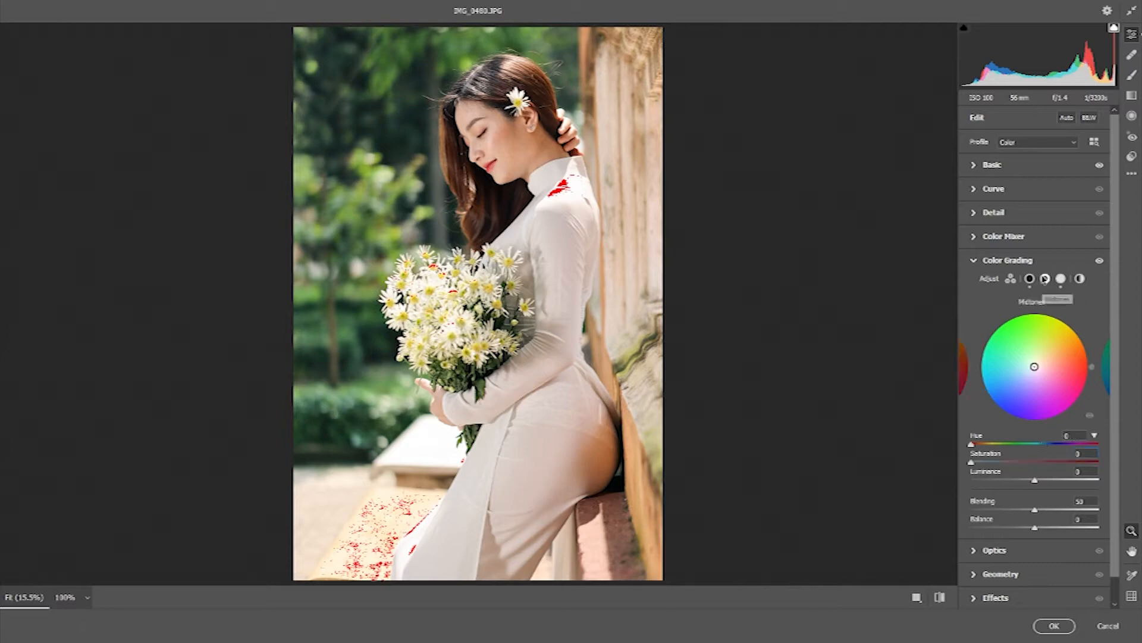
pyautogui.click(996, 444)
pyautogui.click(979, 463)
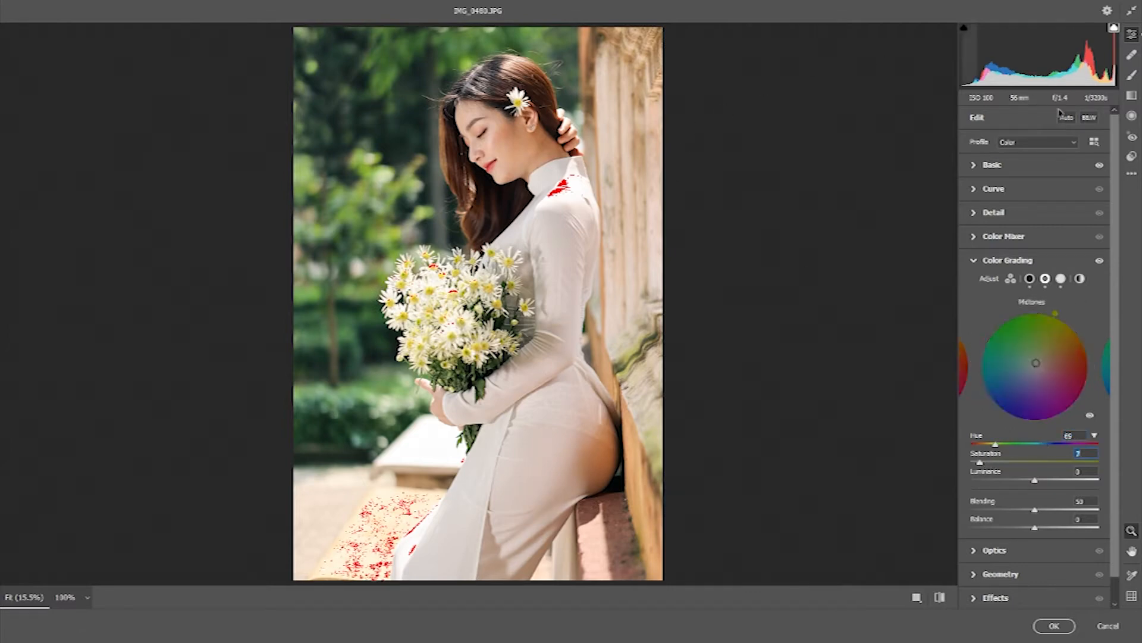
# - Calibrate primary hue and saturation: red +7 and -31, green +15 and +18, blue -9 and -3
pyautogui.scroll(-1, 1010, 576)
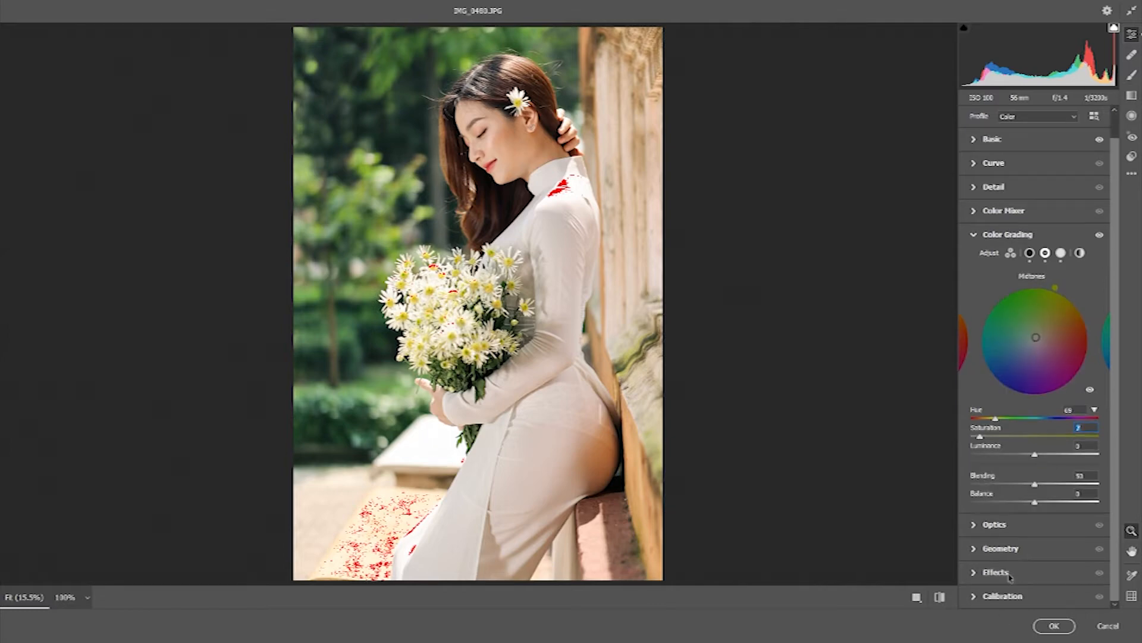
pyautogui.click(1002, 598)
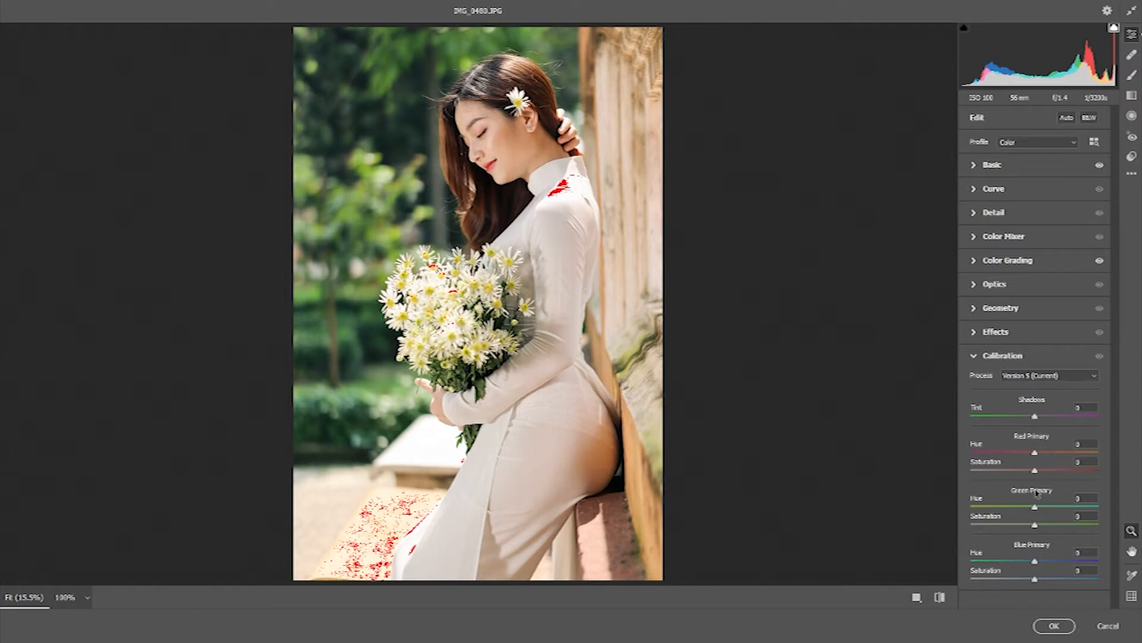
pyautogui.moveTo(1035, 507); pyautogui.dragTo(1045, 509)
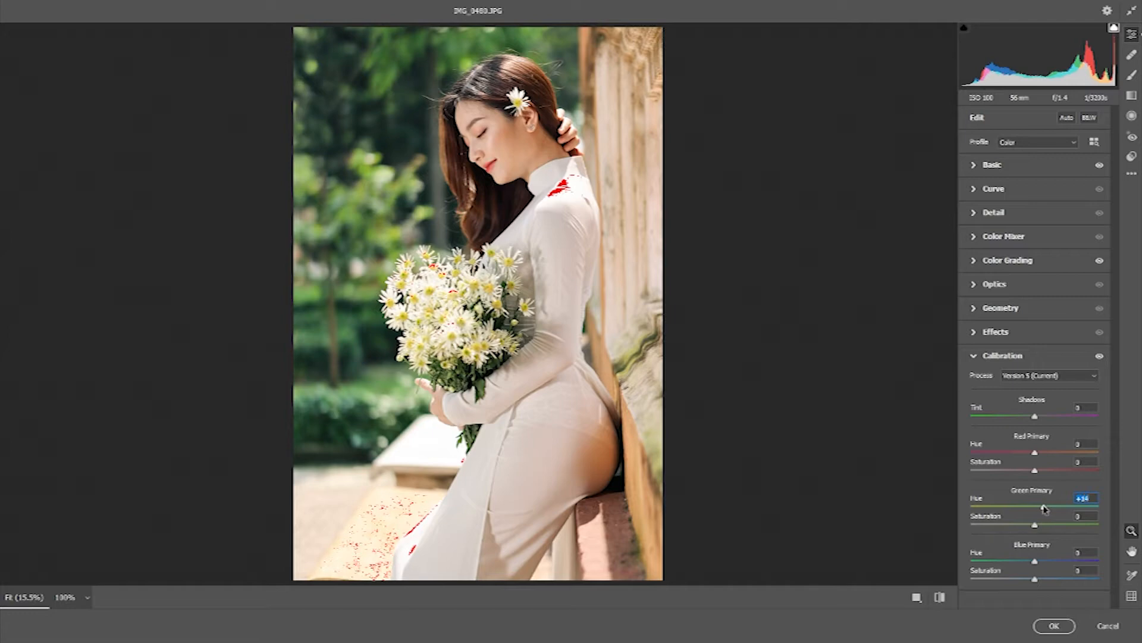
pyautogui.moveTo(1027, 469); pyautogui.dragTo(1025, 472)
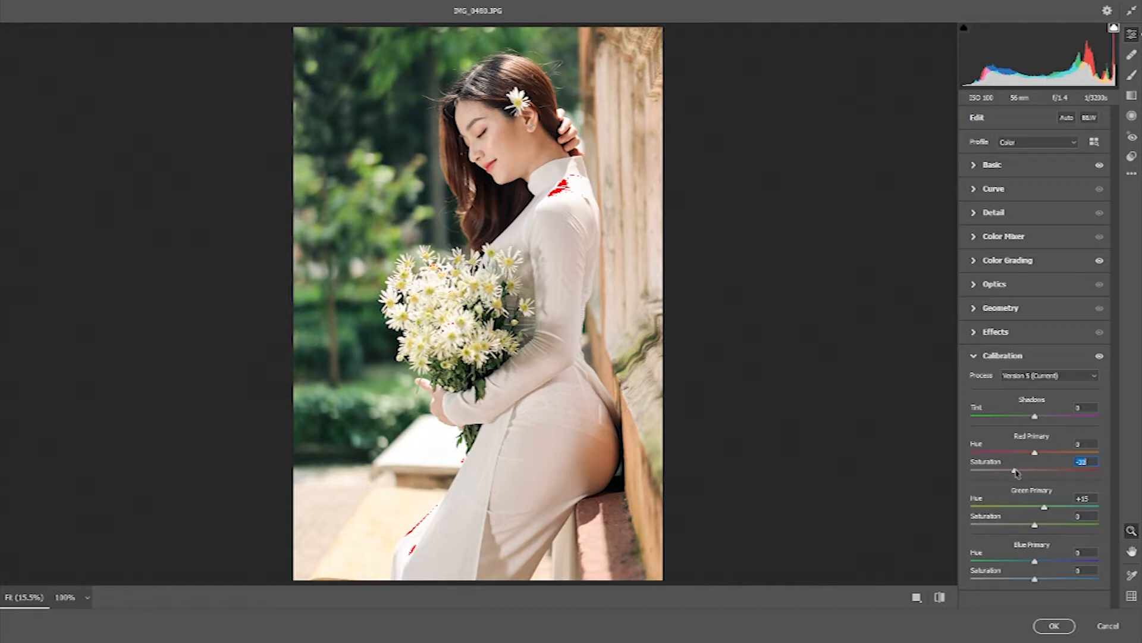
pyautogui.moveTo(1034, 452); pyautogui.dragTo(1040, 454)
pyautogui.moveTo(1041, 525); pyautogui.dragTo(1047, 523)
pyautogui.moveTo(1035, 561)
pyautogui.mouseDown()
pyautogui.moveTo(1023, 562)
pyautogui.moveTo(1035, 583)
pyautogui.mouseUp()
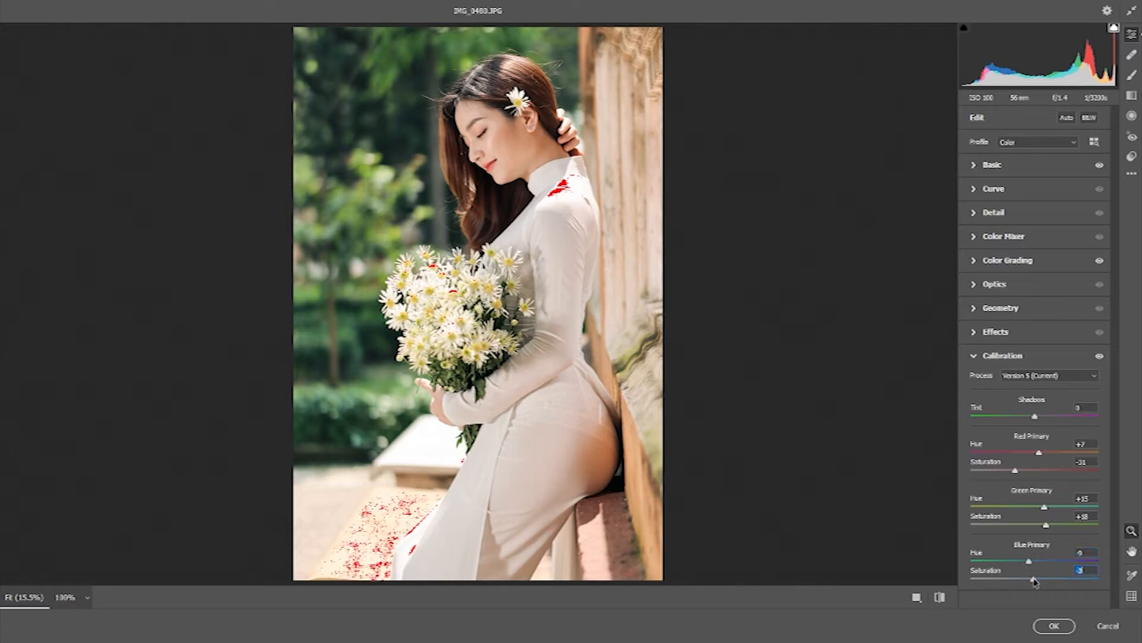
# - In the Color Mixer, set Yellows to hue -7 and saturation +17, and Greens to hue +2 and saturation +60
pyautogui.click(988, 234)
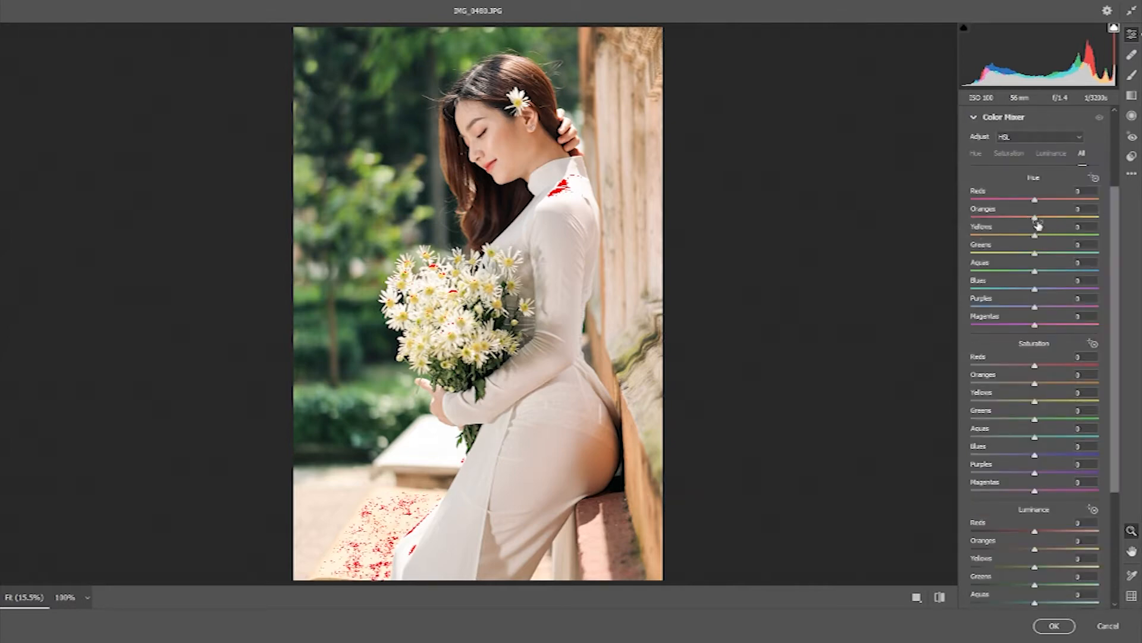
pyautogui.moveTo(1034, 235); pyautogui.dragTo(1031, 237)
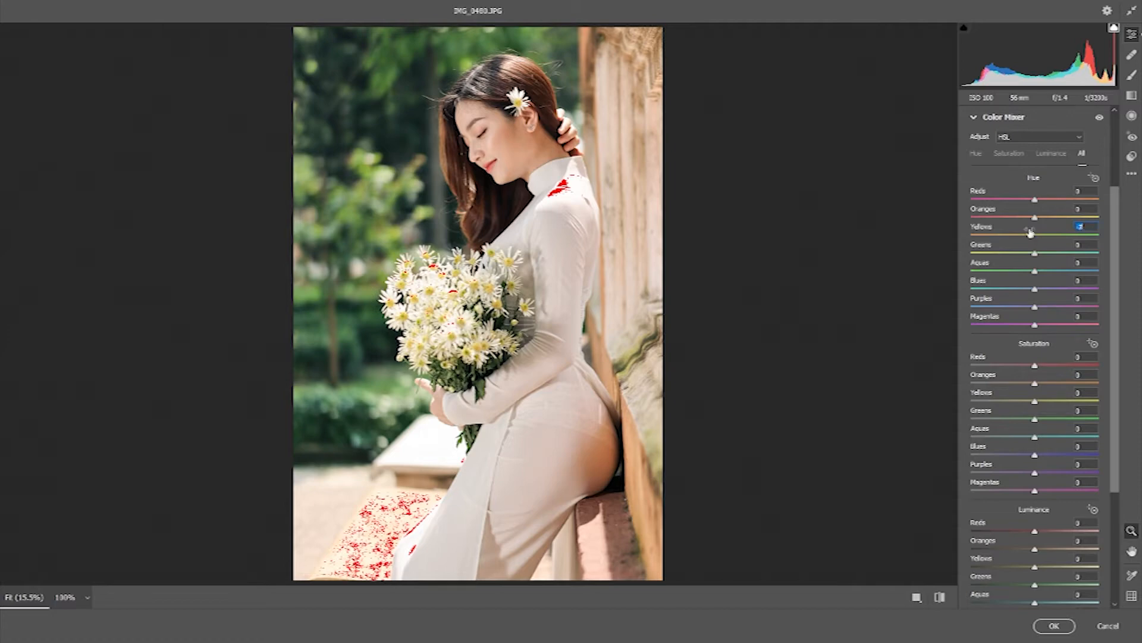
pyautogui.click(1044, 402)
pyautogui.moveTo(1045, 400); pyautogui.dragTo(1065, 421)
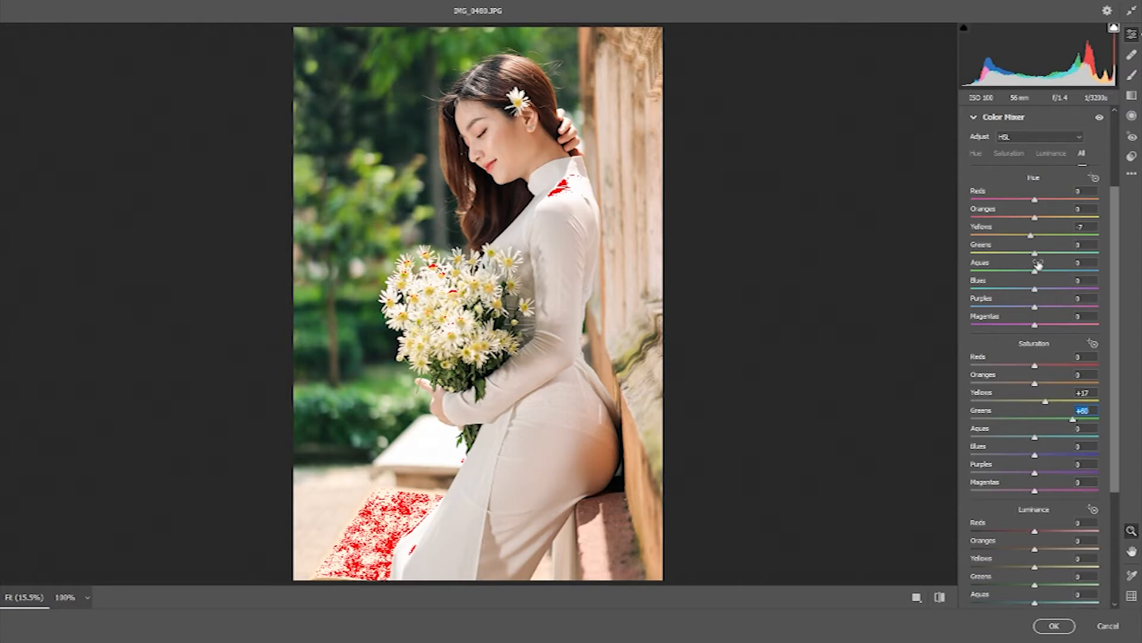
pyautogui.moveTo(1036, 256); pyautogui.dragTo(1038, 258)
# - Set the Color Mixer's Oranges to hue -5, saturation -8 and luminance +7
pyautogui.moveTo(1037, 222); pyautogui.dragTo(1034, 225)
pyautogui.moveTo(1034, 383); pyautogui.dragTo(1030, 383)
pyautogui.moveTo(1034, 548); pyautogui.dragTo(1040, 554)
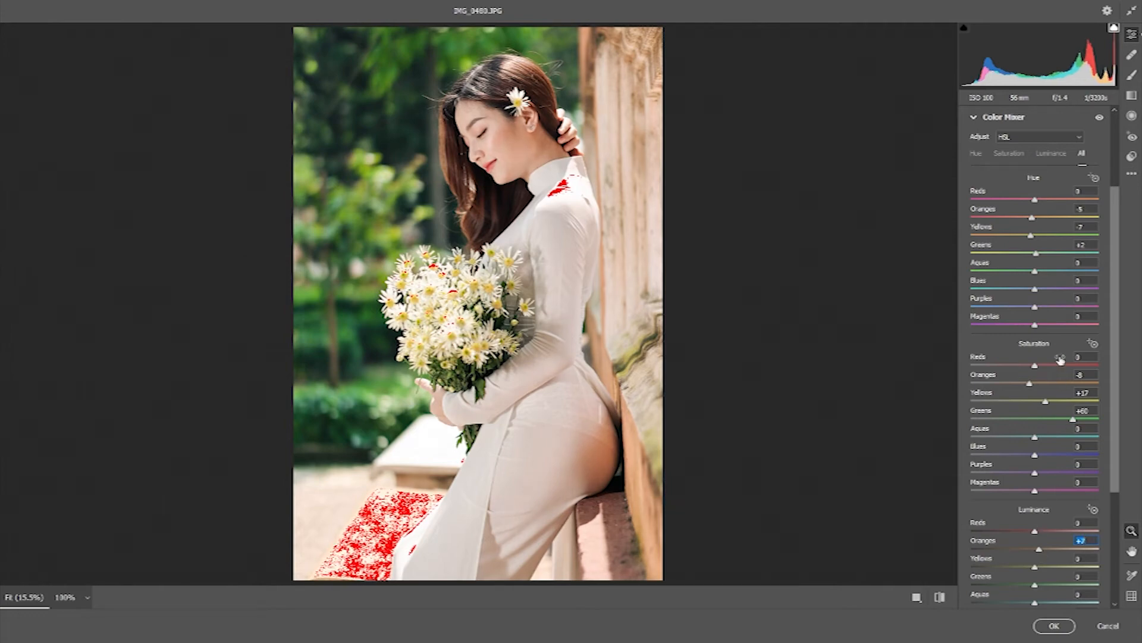
# - Set the Color Mixer's Aquas saturation to -8, Yellows luminance to -12 and Greens luminance to +36
pyautogui.moveTo(1034, 289); pyautogui.dragTo(1023, 289)
pyautogui.hotkey('ctrl', 'z')
pyautogui.moveTo(1034, 439)
pyautogui.mouseDown()
pyautogui.moveTo(1044, 444)
pyautogui.moveTo(1031, 442)
pyautogui.mouseUp()
pyautogui.scroll(-2, 1071, 357)
pyautogui.moveTo(1056, 498)
pyautogui.mouseDown()
pyautogui.moveTo(1042, 503)
pyautogui.moveTo(1026, 482)
pyautogui.moveTo(1058, 502)
pyautogui.mouseUp()
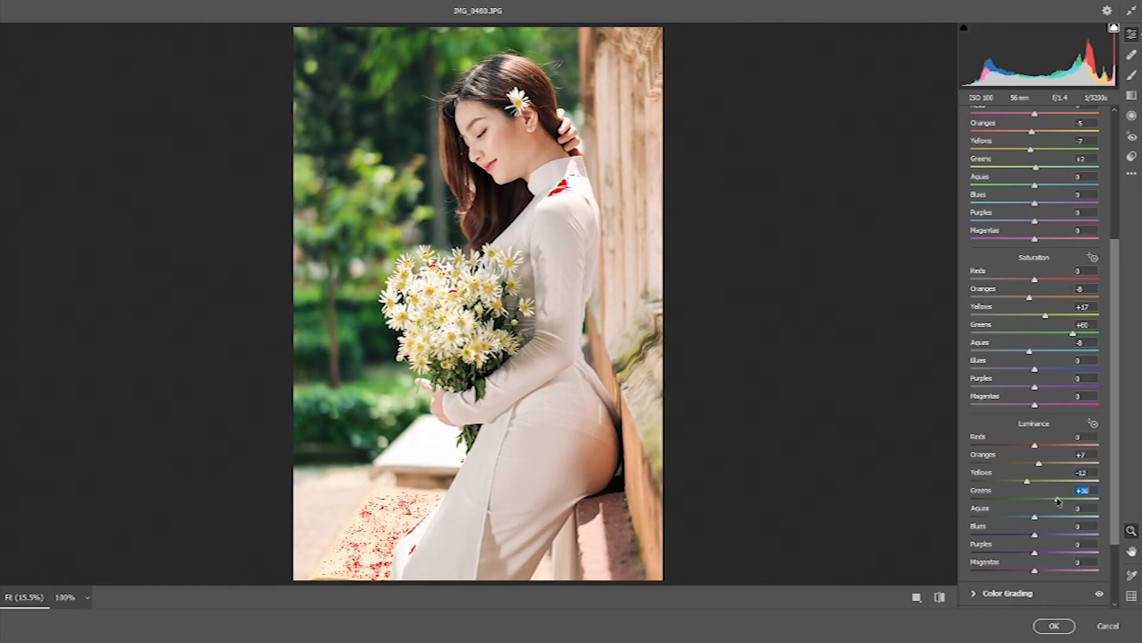
# - Set the Color Mixer's Reds luminance to -8 and Reds saturation to +7
pyautogui.moveTo(1034, 445); pyautogui.dragTo(1031, 446)
pyautogui.moveTo(1034, 278); pyautogui.dragTo(1038, 279)
pyautogui.scroll(4, 1049, 244)
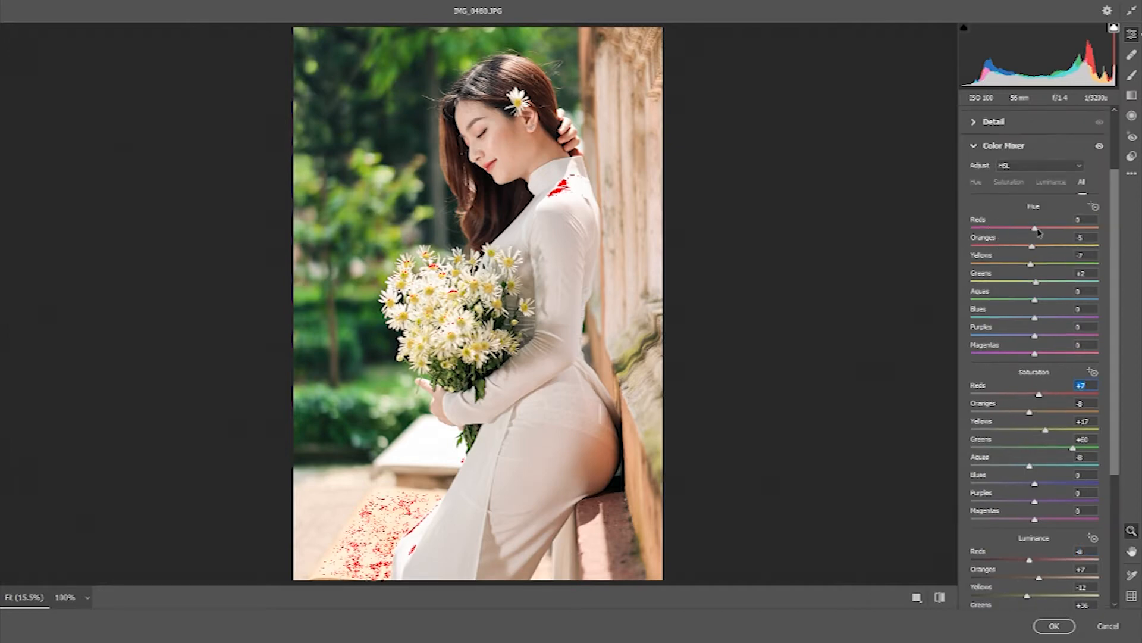
pyautogui.click(1034, 228)
pyautogui.scroll(3, 993, 157)
# - Raise the Basic white balance Tint by two units and Temperature by one unit
pyautogui.click(1008, 169)
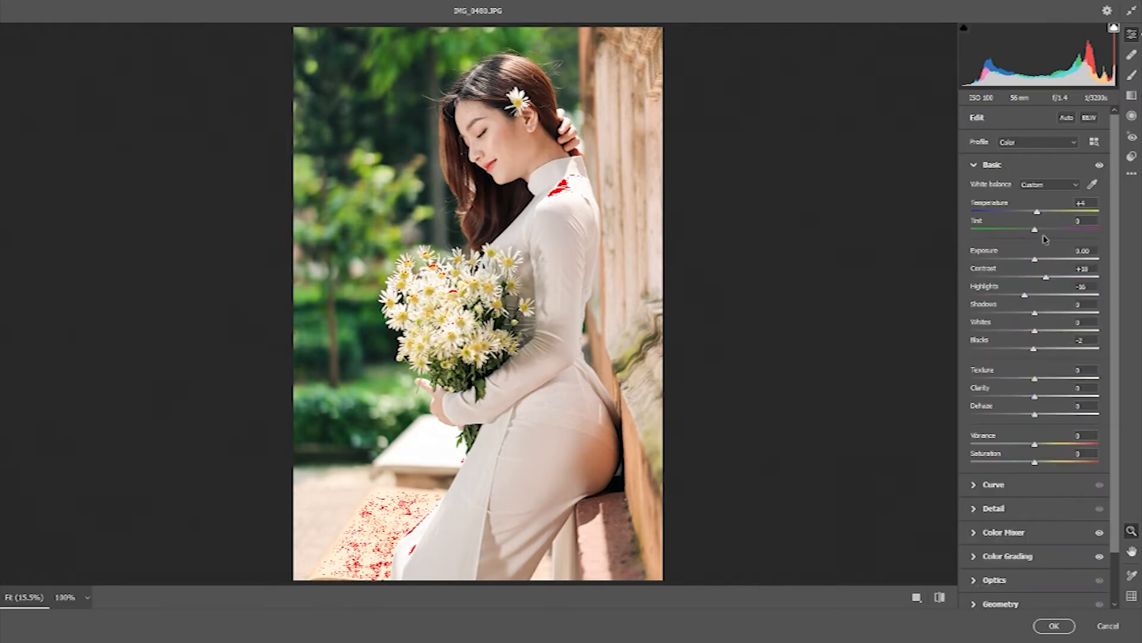
pyautogui.click(1080, 221)
pyautogui.press('Up')
pyautogui.press('Up')
pyautogui.click(1081, 203)
pyautogui.press('Up')
# - Shape the parametric curve with Darks at +26, Shadows at -15 and Highlights at -15
pyautogui.click(973, 484)
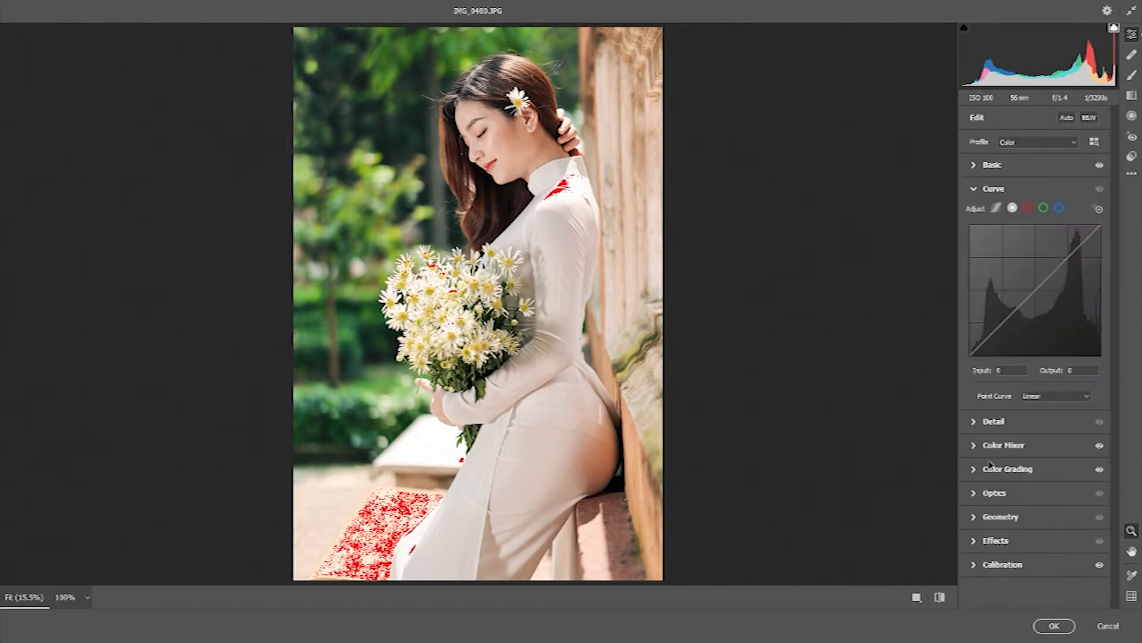
pyautogui.click(995, 208)
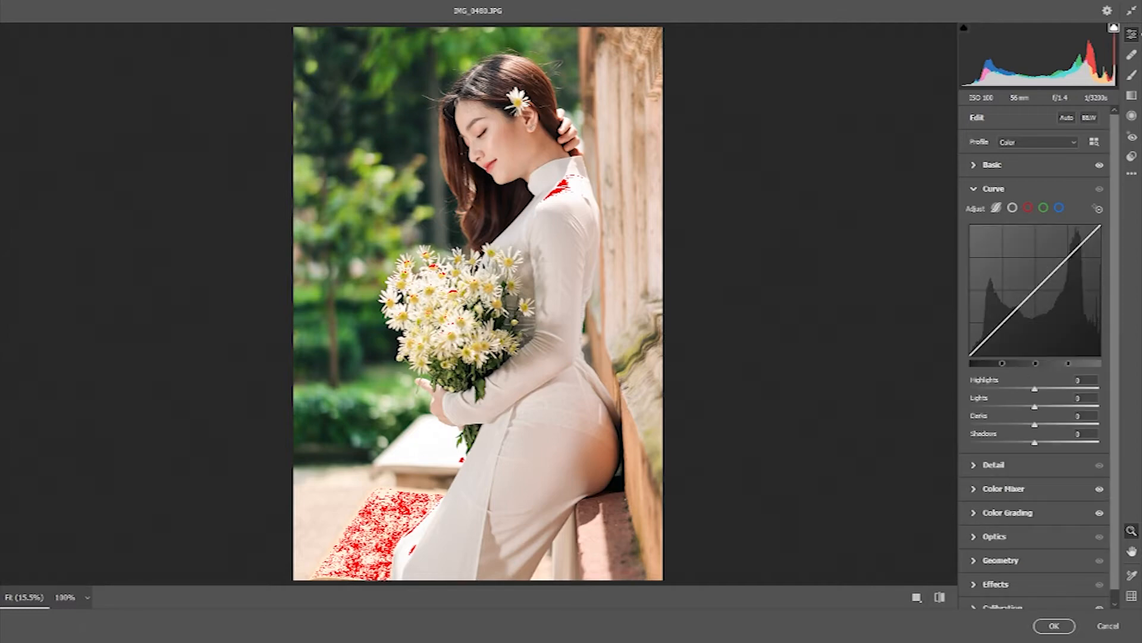
pyautogui.moveTo(1036, 424); pyautogui.dragTo(1052, 429)
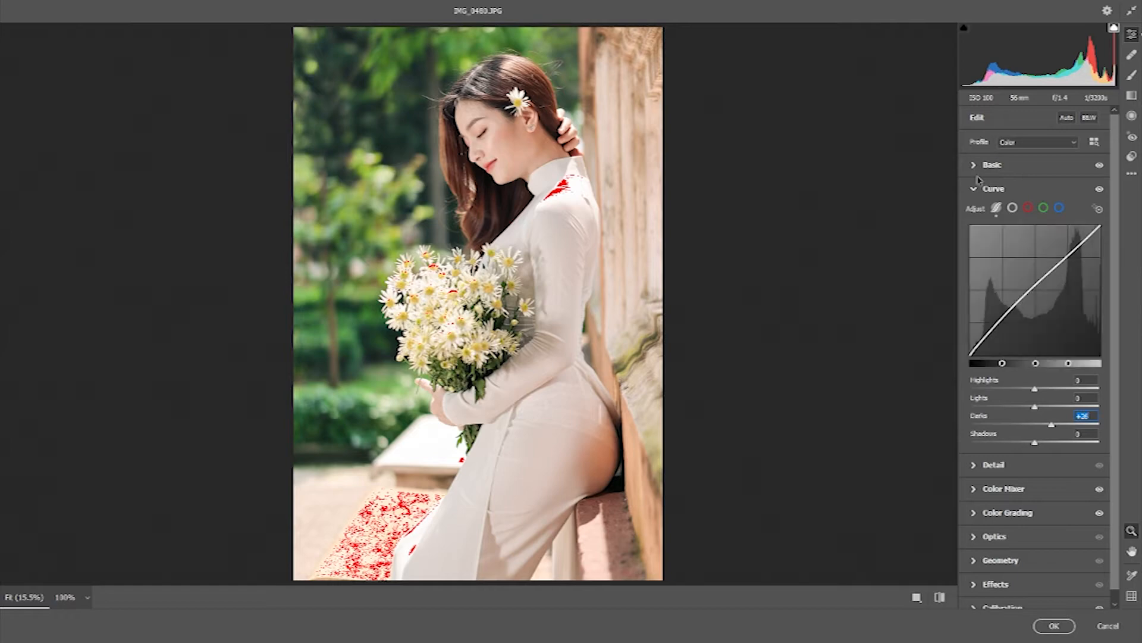
pyautogui.moveTo(1035, 443); pyautogui.dragTo(1025, 444)
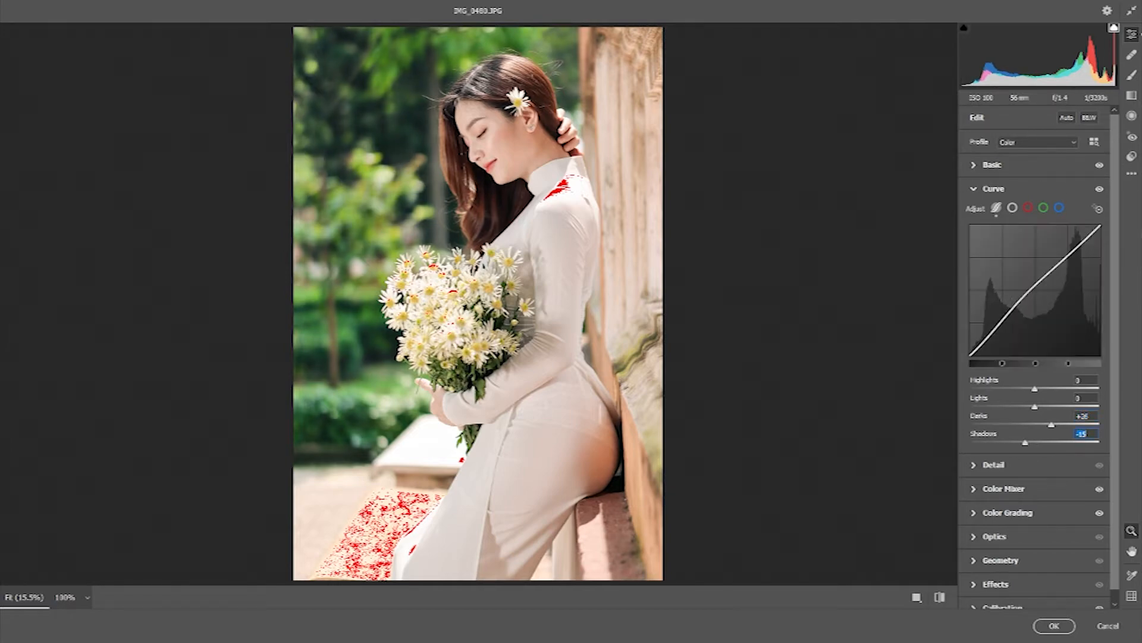
pyautogui.moveTo(1035, 388); pyautogui.dragTo(1027, 389)
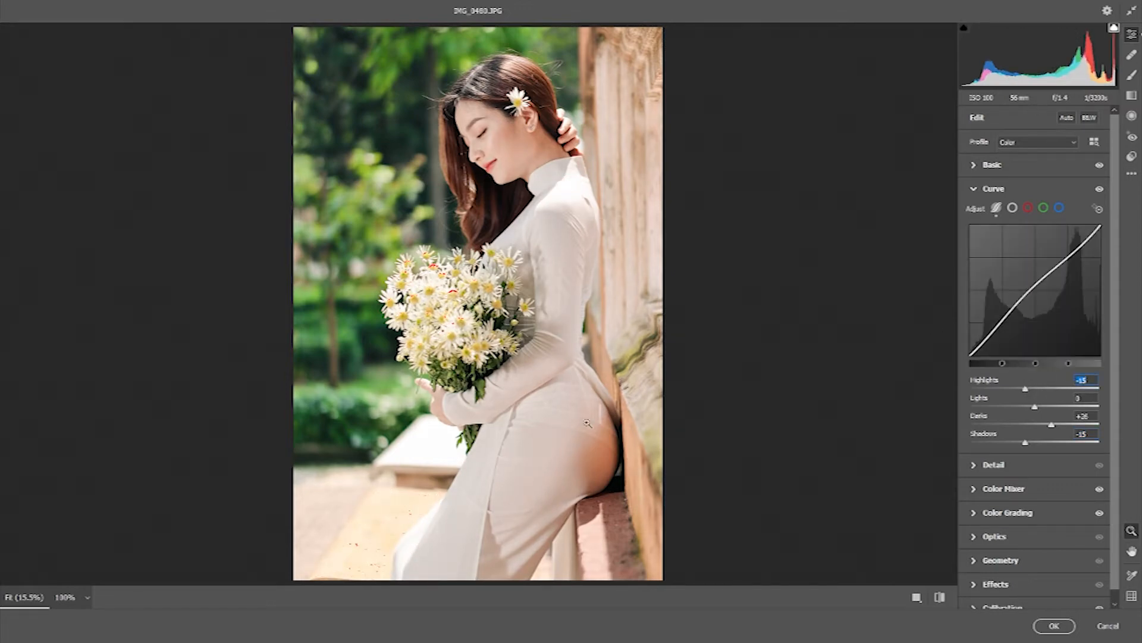
# - Add a tall elliptical radial filter over the wall behind the woman
pyautogui.press('j')
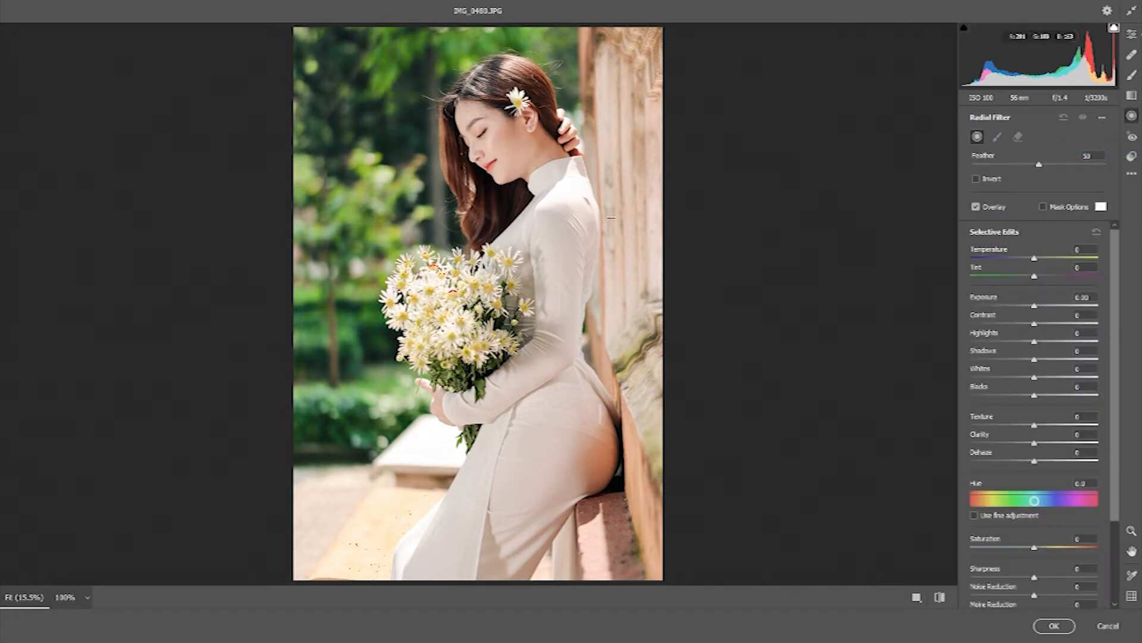
pyautogui.moveTo(640, 197); pyautogui.dragTo(666, 526)
pyautogui.moveTo(583, 385); pyautogui.dragTo(611, 447)
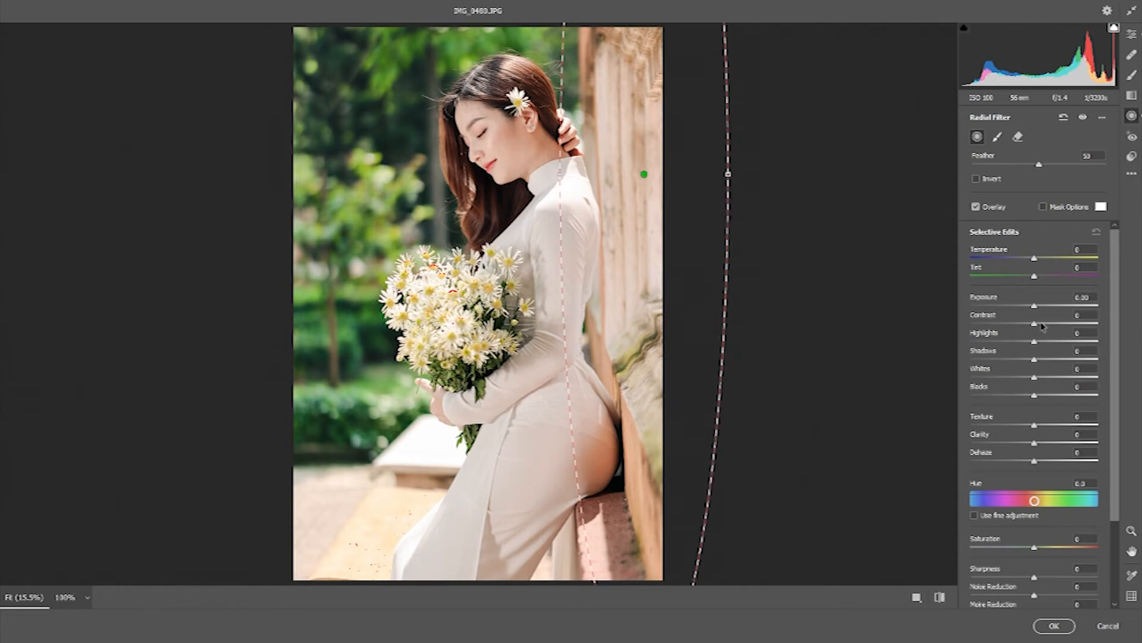
# - Set the wall's radial filter to Contrast +20, Saturation -30, Tint -9, Temperature -13 and Hue +10.9
pyautogui.moveTo(1035, 324); pyautogui.dragTo(1048, 326)
pyautogui.moveTo(1028, 550); pyautogui.dragTo(1025, 549)
pyautogui.moveTo(1036, 276)
pyautogui.mouseDown()
pyautogui.moveTo(1016, 284)
pyautogui.moveTo(1029, 280)
pyautogui.moveTo(1029, 262)
pyautogui.mouseUp()
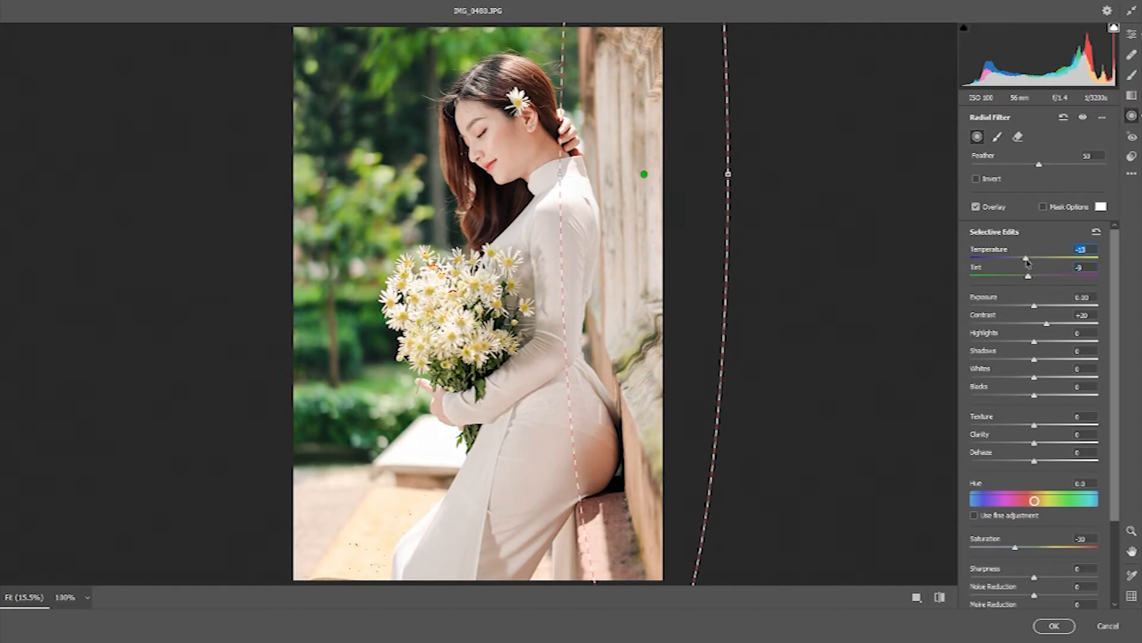
pyautogui.moveTo(1034, 500); pyautogui.dragTo(1010, 498)
pyautogui.click(1038, 502)
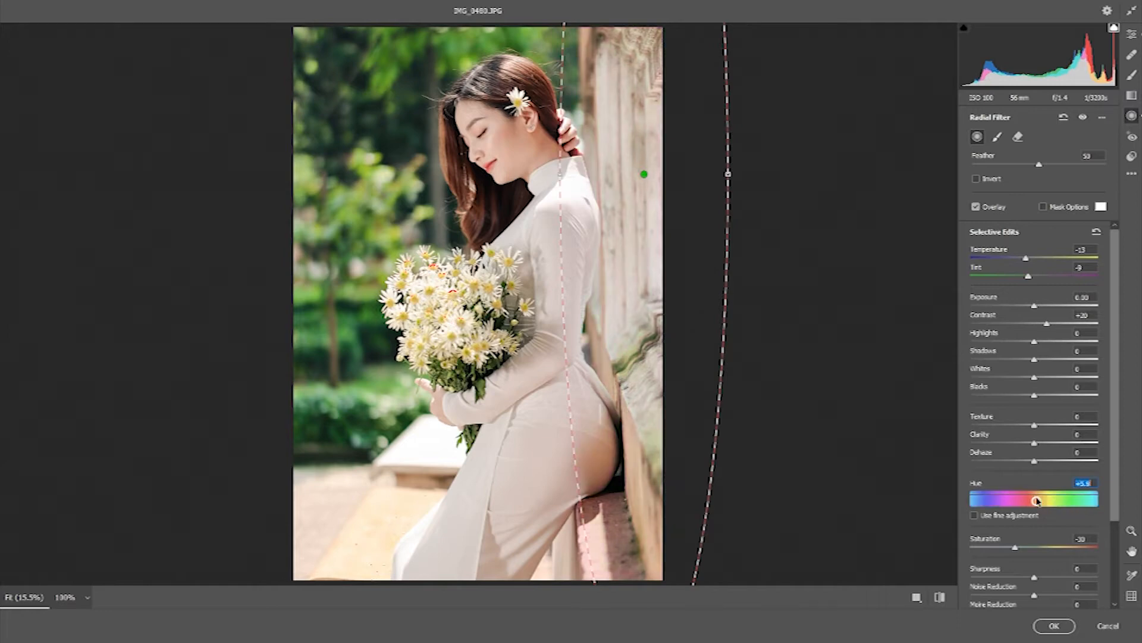
pyautogui.moveTo(1084, 497); pyautogui.dragTo(1040, 501)
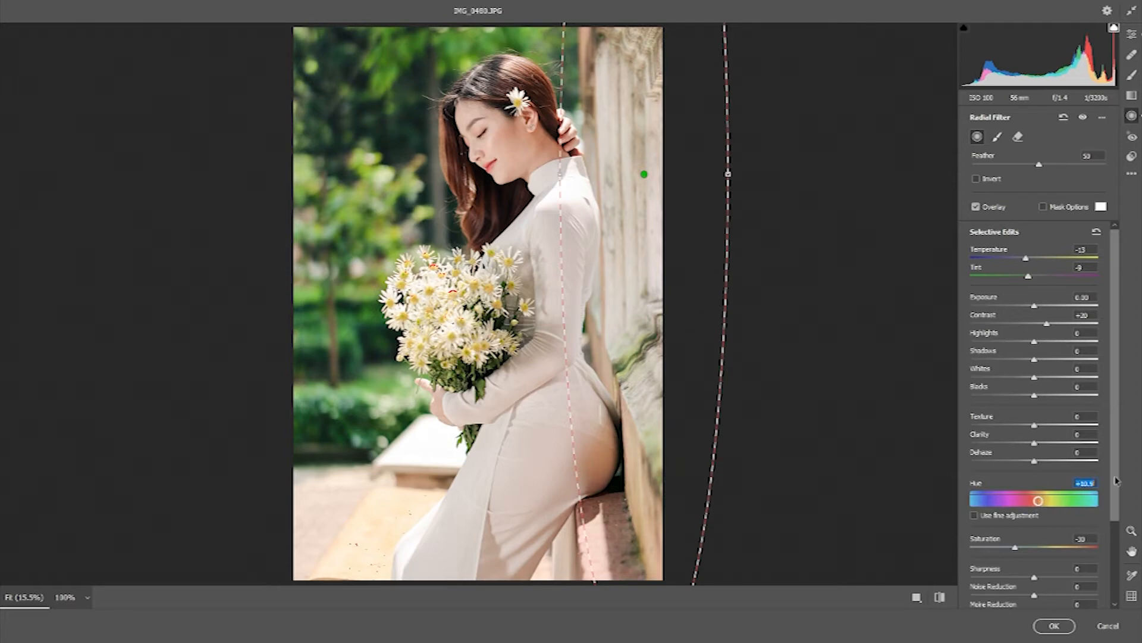
# - Try lower shadows and blacks on the wall's radial filter and return them close to neutral
pyautogui.moveTo(1034, 342)
pyautogui.mouseDown()
pyautogui.moveTo(1045, 342)
pyautogui.moveTo(1021, 356)
pyautogui.mouseUp()
pyautogui.moveTo(1022, 356); pyautogui.dragTo(1033, 356)
pyautogui.moveTo(1034, 395); pyautogui.dragTo(1024, 398)
pyautogui.moveTo(1024, 400); pyautogui.dragTo(1033, 402)
# - Shift the wall's radial filter slightly away from the woman, and add a radial filter with reset settings around her hips
pyautogui.moveTo(585, 387); pyautogui.dragTo(589, 387)
pyautogui.press('Escape')
pyautogui.click(1102, 117)
pyautogui.click(1095, 149)
pyautogui.moveTo(600, 444)
pyautogui.mouseDown()
pyautogui.moveTo(656, 523)
pyautogui.moveTo(609, 460)
pyautogui.mouseUp()
# - Lower the Contrast of the radial filter around the hips to -48
pyautogui.moveTo(1035, 260); pyautogui.dragTo(1030, 261)
pyautogui.hotkey('ctrl', 'z')
pyautogui.moveTo(1034, 324); pyautogui.dragTo(1002, 327)
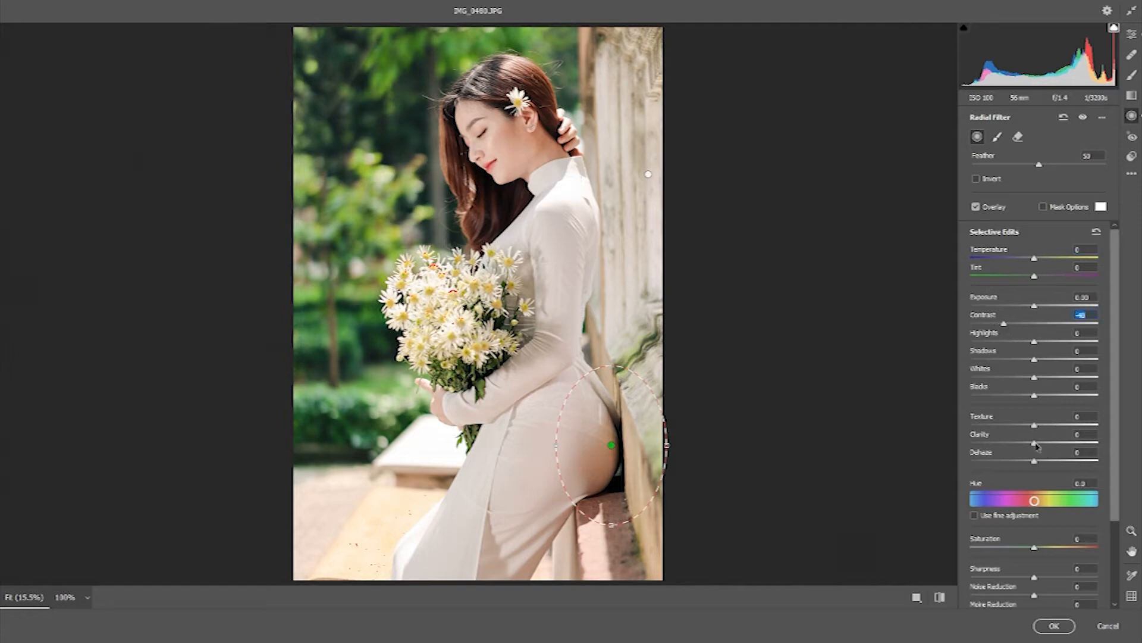
# - Lower the Saturation of the radial filter around the hips to -16
pyautogui.moveTo(1035, 546); pyautogui.dragTo(1020, 548)
pyautogui.click(1102, 117)
pyautogui.click(1062, 151)
pyautogui.hotkey('ctrl', 'z')
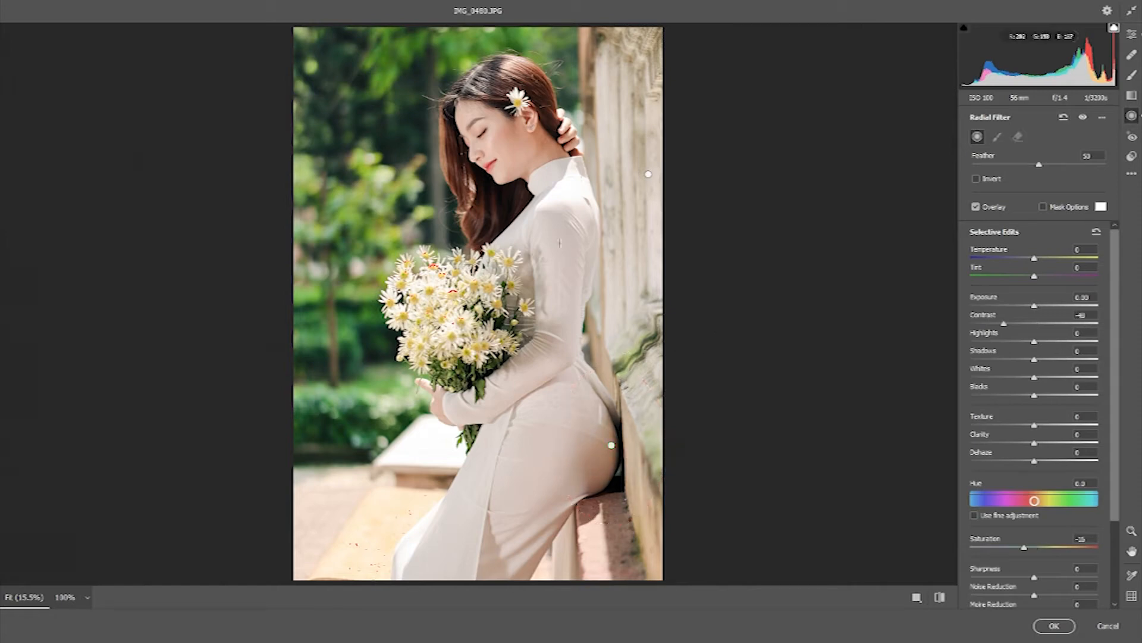
# - Add a tall radial filter with reset settings over the woman's dress, from the neck down to the legs
pyautogui.click(1102, 118)
pyautogui.click(1062, 151)
pyautogui.moveTo(569, 279); pyautogui.dragTo(579, 382)
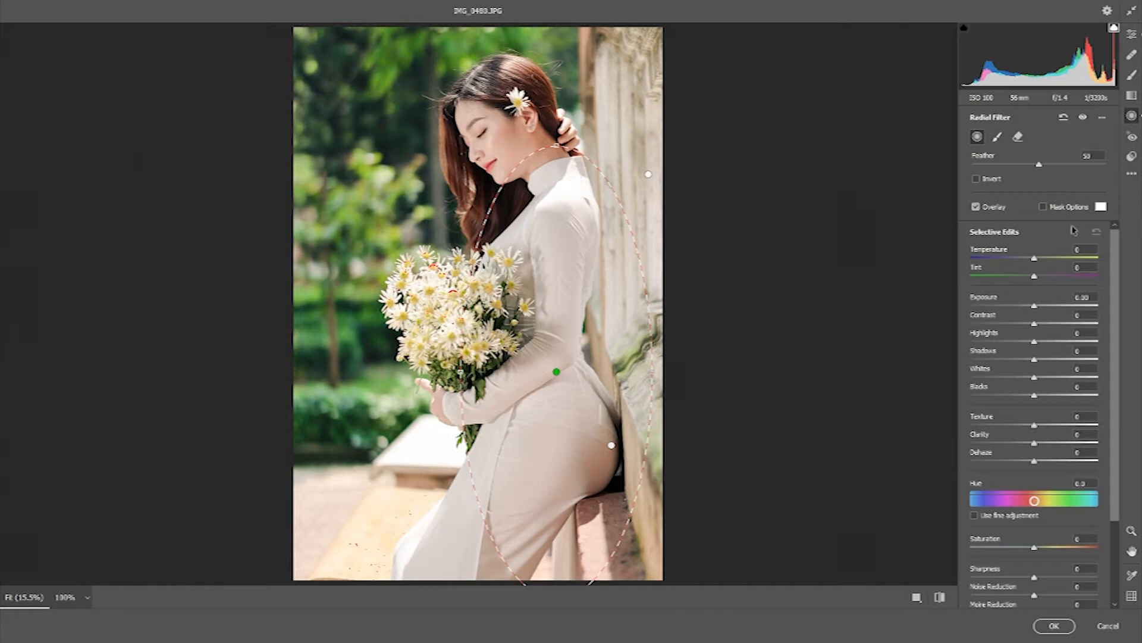
# - Set the dress's radial filter to Temperature +1, Tint -3, Contrast -16, Shadows -28 and Hue +0.8
pyautogui.moveTo(1034, 276); pyautogui.dragTo(1034, 277)
pyautogui.click(1035, 257)
pyautogui.press('Up')
pyautogui.moveTo(1034, 326); pyautogui.dragTo(1012, 364)
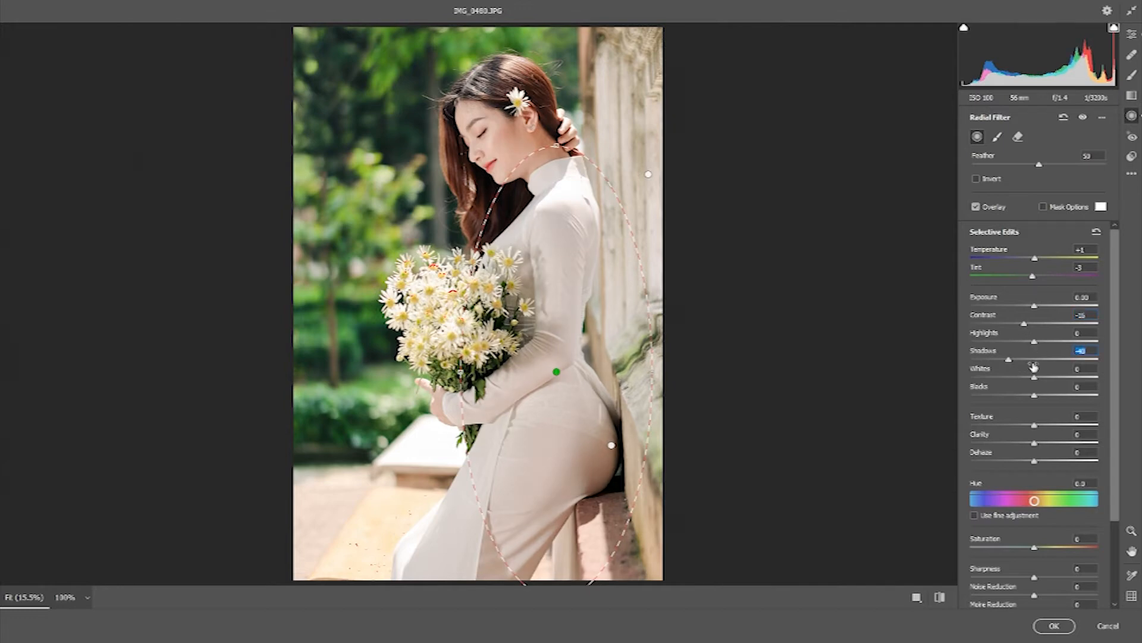
pyautogui.click(1018, 359)
pyautogui.click(1041, 498)
pyautogui.moveTo(1042, 496)
pyautogui.mouseDown()
pyautogui.moveTo(1051, 489)
pyautogui.moveTo(1039, 485)
pyautogui.mouseUp()
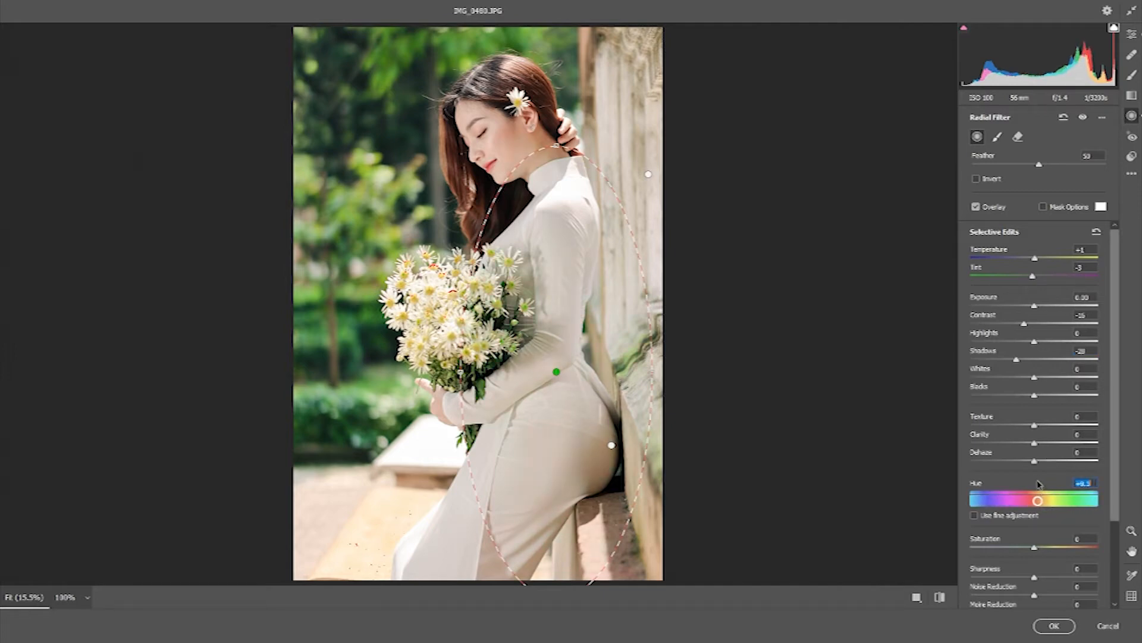
pyautogui.moveTo(1082, 504); pyautogui.dragTo(1036, 503)
# - Enlarge the dress's radial filter and shift it down toward the bouquet so it covers the arms and lower dress
pyautogui.moveTo(558, 145); pyautogui.dragTo(576, 92)
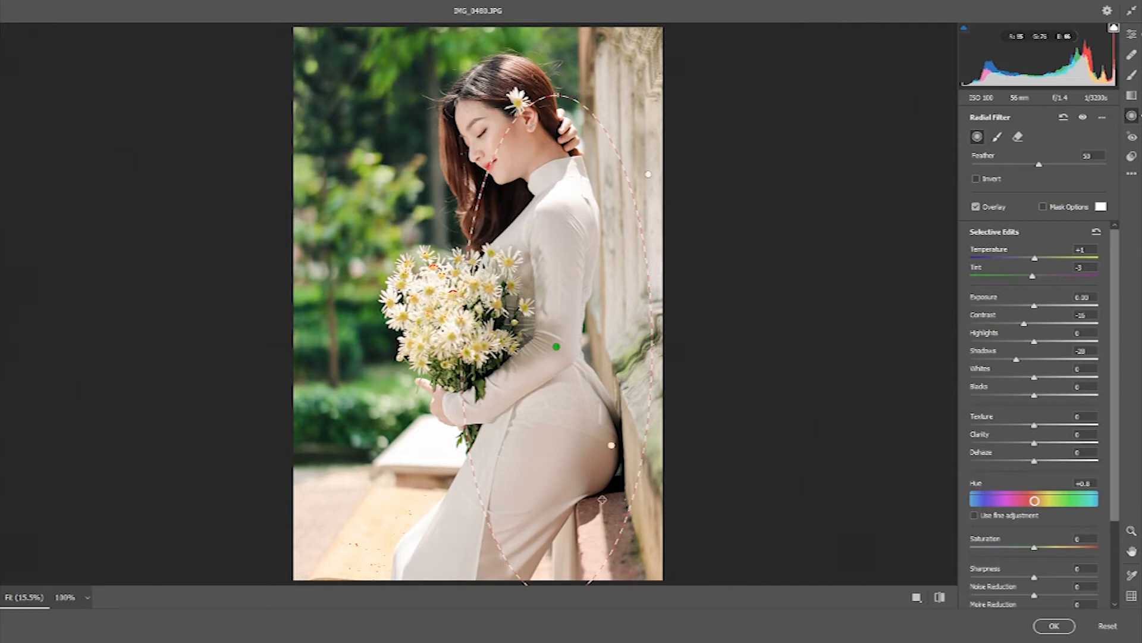
pyautogui.moveTo(461, 346); pyautogui.dragTo(426, 346)
pyautogui.moveTo(556, 347); pyautogui.dragTo(515, 410)
pyautogui.moveTo(490, 472); pyautogui.dragTo(506, 464)
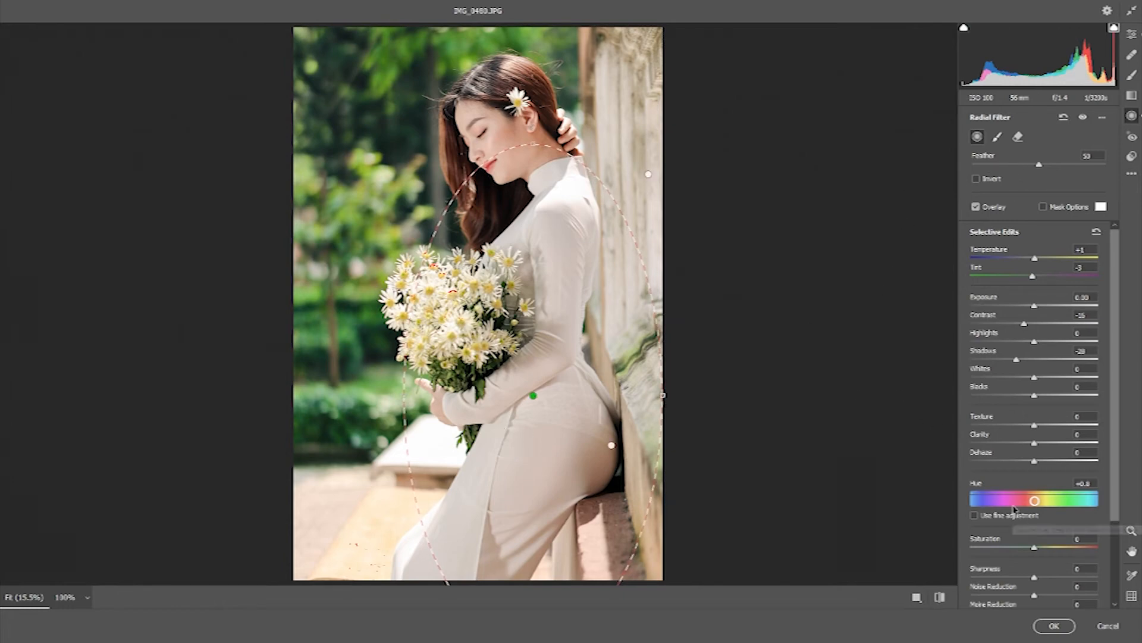
# - Lower the Saturation of the dress's radial filter to -31 and turn on the shadow clipping warning
pyautogui.moveTo(1034, 547); pyautogui.dragTo(1017, 554)
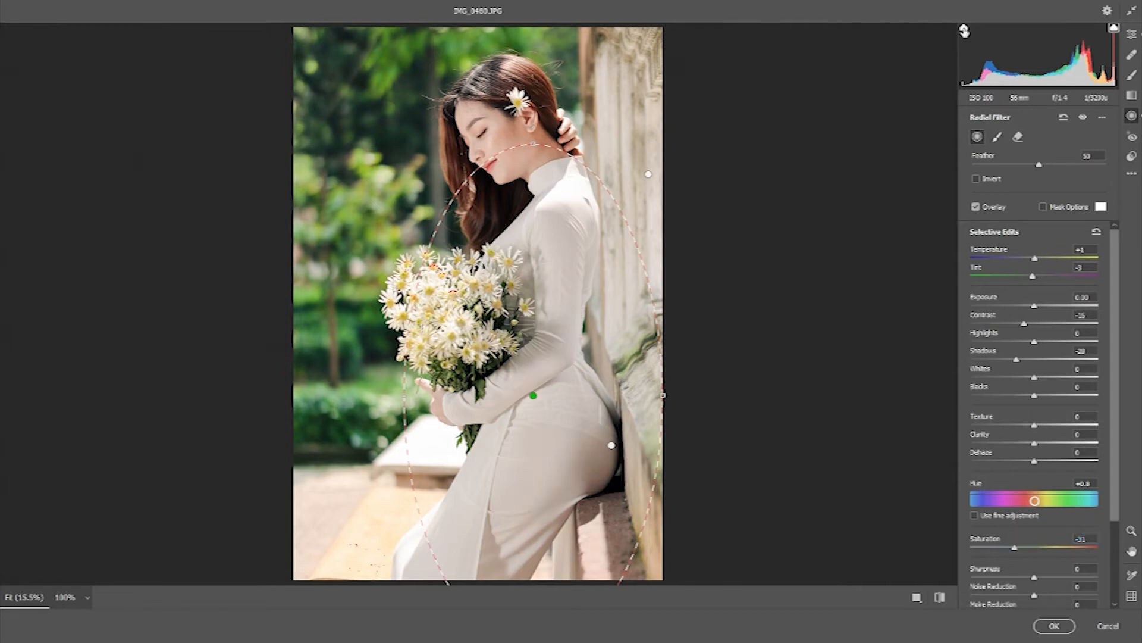
pyautogui.click(964, 28)
pyautogui.click(884, 64)
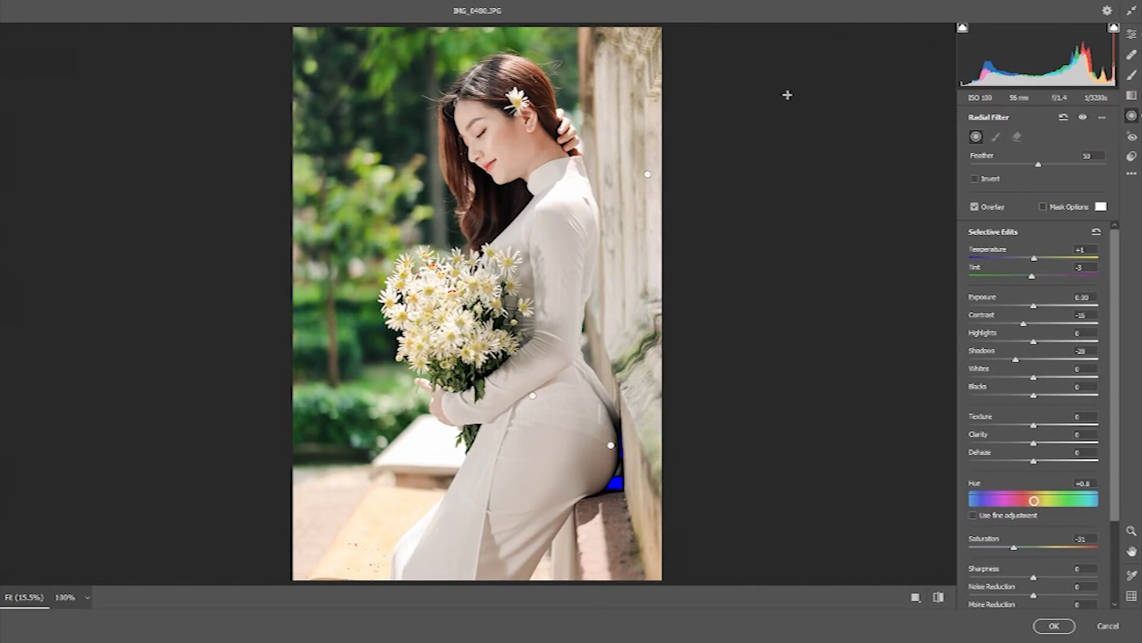
# - Add a large radial filter with reset settings over the trees in the upper-left background of the photo
pyautogui.click(1102, 118)
pyautogui.click(1089, 151)
pyautogui.moveTo(334, 110); pyautogui.dragTo(426, 228)
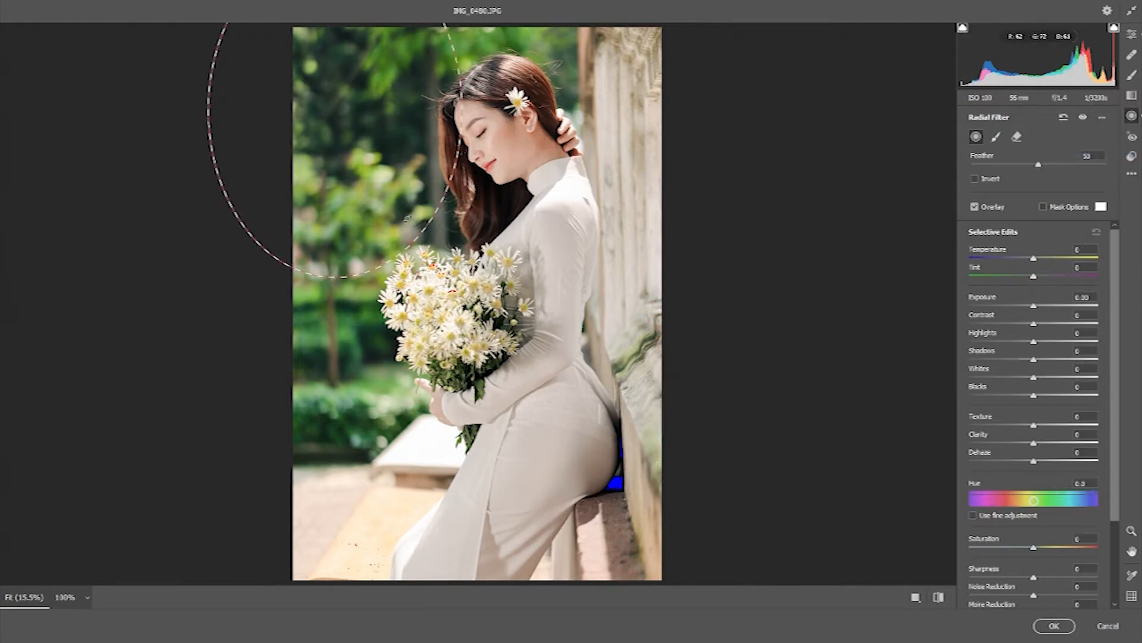
# - Set the trees' radial filter to Contrast +10, Highlights +36, Shadows +9, Blacks -6, Temperature +5 and Tint -4
pyautogui.moveTo(1032, 342)
pyautogui.mouseDown()
pyautogui.moveTo(1048, 342)
pyautogui.moveTo(1040, 324)
pyautogui.mouseUp()
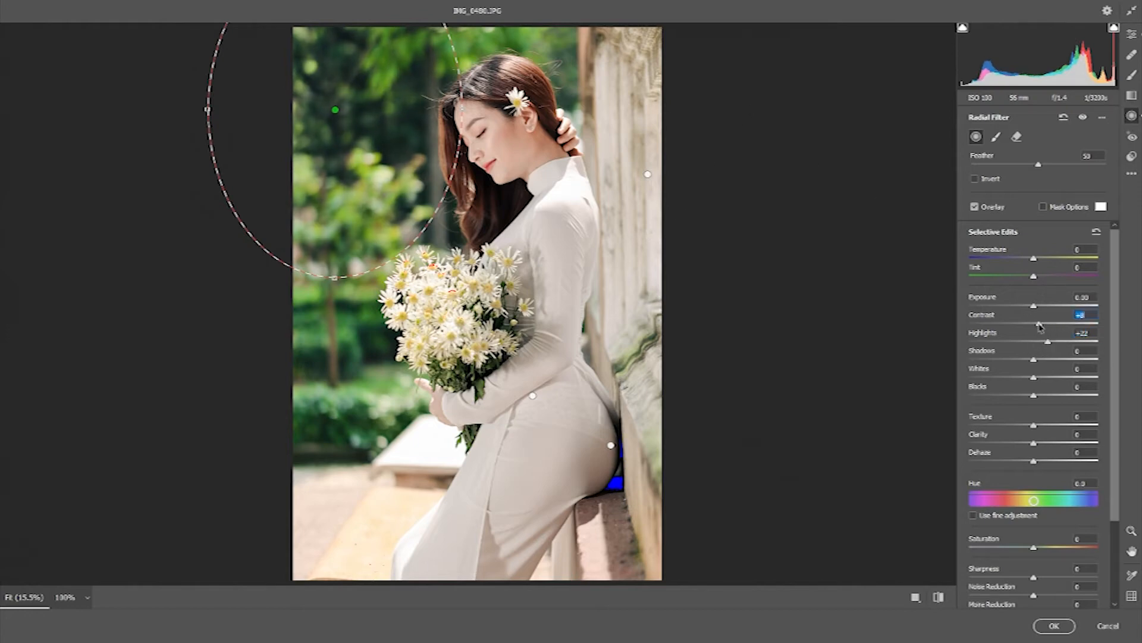
pyautogui.click(1058, 340)
pyautogui.moveTo(1033, 359); pyautogui.dragTo(1033, 390)
pyautogui.moveTo(1037, 256); pyautogui.dragTo(1037, 258)
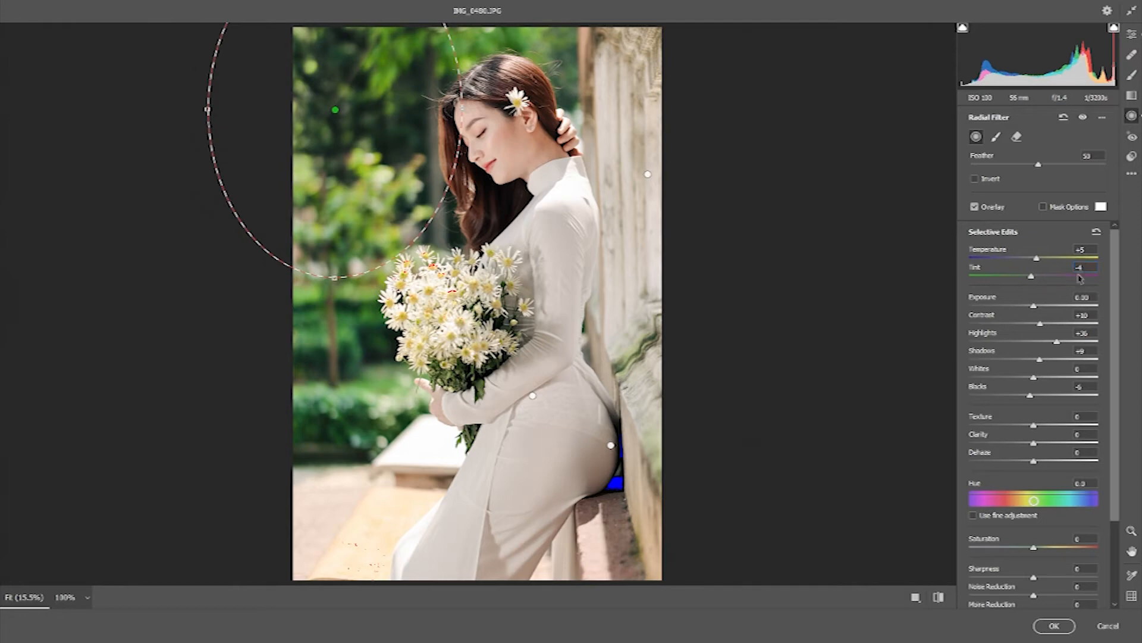
# - Add a radial filter over the hedge beside the bouquet, with Shadows +26 and Temperature +16
pyautogui.moveTo(331, 344); pyautogui.dragTo(333, 423)
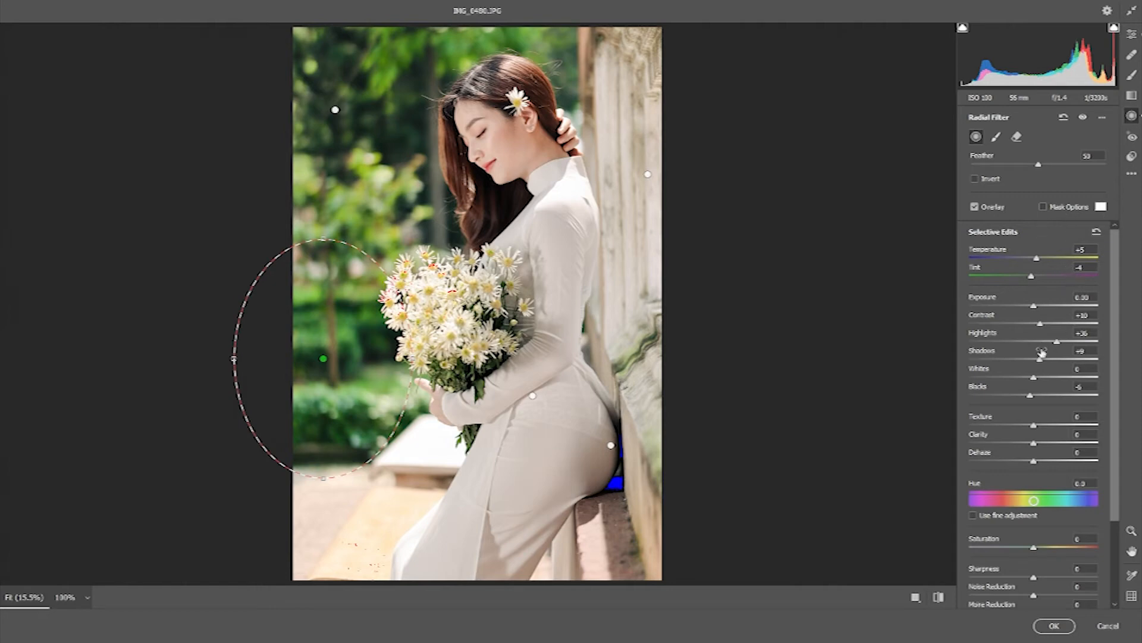
pyautogui.moveTo(1041, 356); pyautogui.dragTo(1051, 361)
pyautogui.moveTo(1037, 259); pyautogui.dragTo(1042, 260)
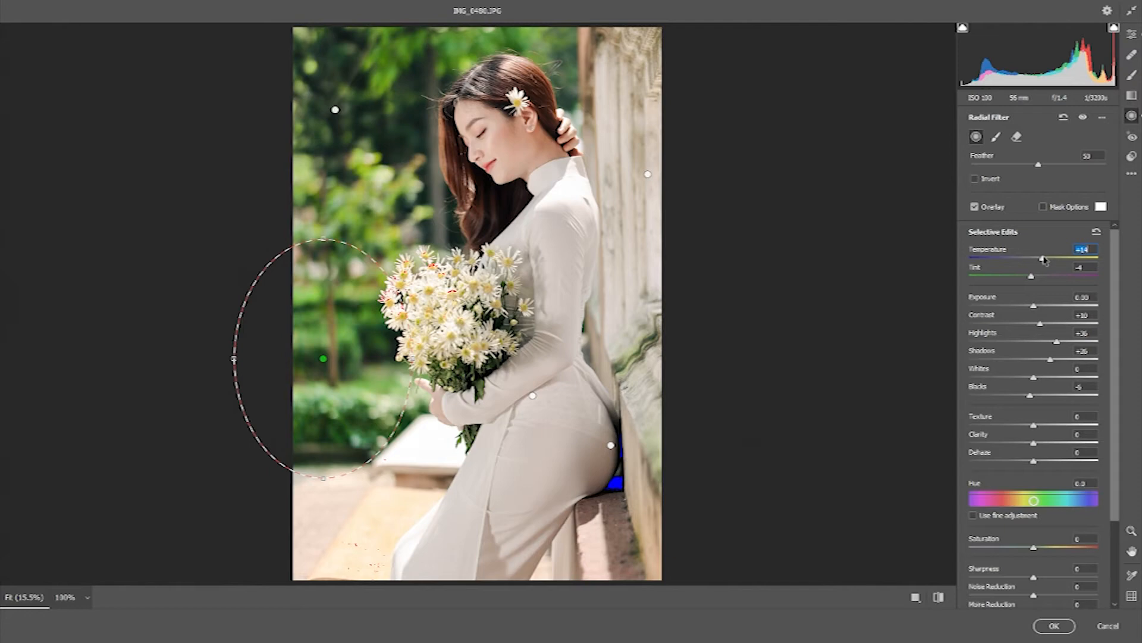
pyautogui.moveTo(1045, 258); pyautogui.dragTo(1043, 258)
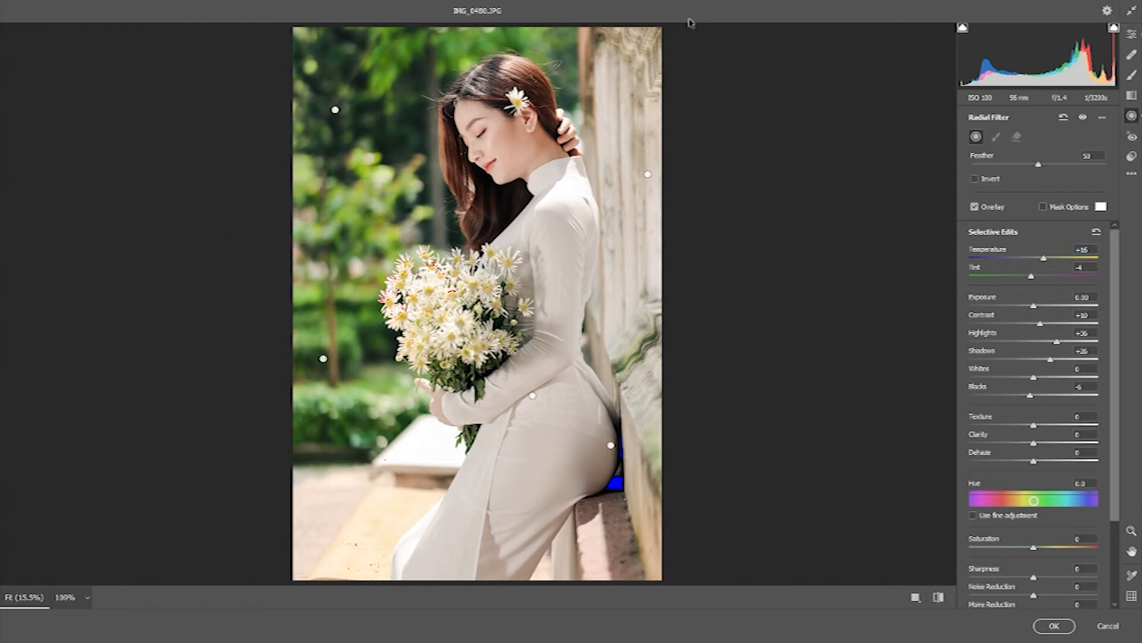
# - Add radial filters at the photo's top edge above the head and in its upper-left corner, setting the corner filter's Temperature to +3
pyautogui.moveTo(506, 34); pyautogui.dragTo(595, 61)
pyautogui.moveTo(509, 39); pyautogui.dragTo(493, 28)
pyautogui.click(275, 60)
pyautogui.moveTo(319, 37); pyautogui.dragTo(394, 77)
pyautogui.moveTo(1051, 261); pyautogui.dragTo(1038, 262)
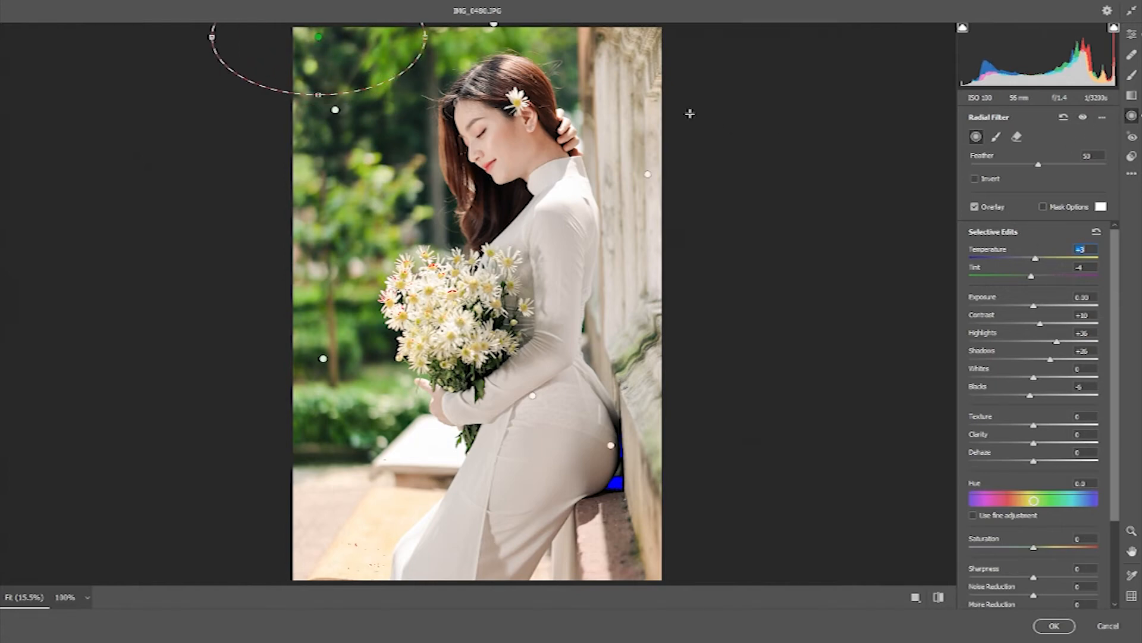
# - Add a narrow radial filter between the head and the wall, with Highlights +11, Shadows +19 and Temperature +13, and nudge it toward the wall
pyautogui.moveTo(565, 54); pyautogui.dragTo(574, 94)
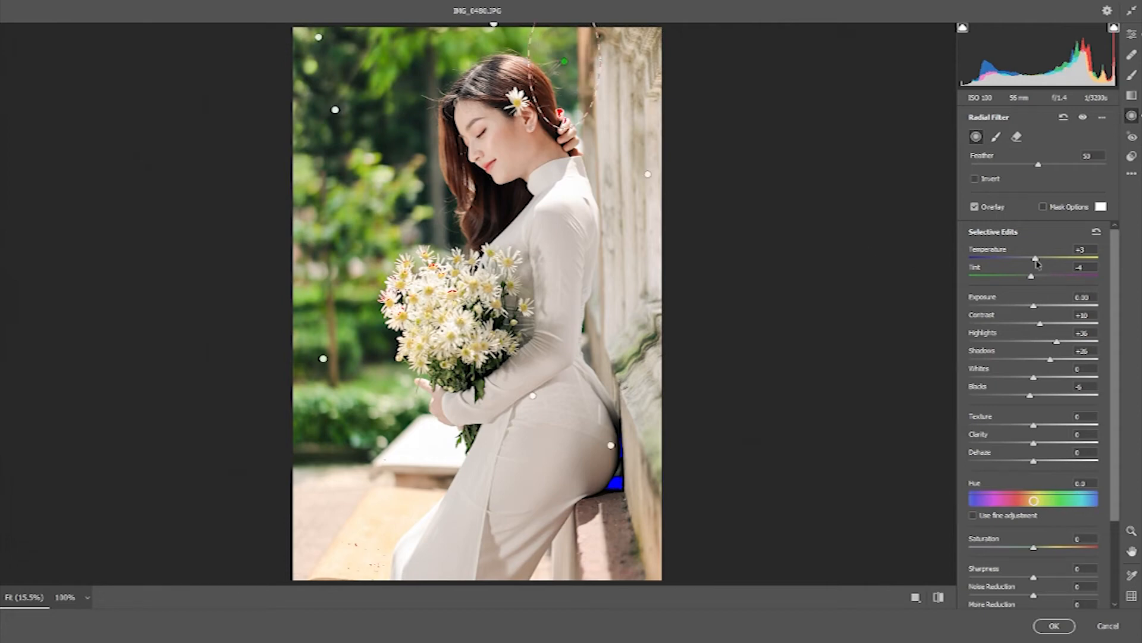
pyautogui.moveTo(1037, 261); pyautogui.dragTo(1038, 262)
pyautogui.click(1041, 341)
pyautogui.moveTo(1051, 359); pyautogui.dragTo(1046, 359)
pyautogui.moveTo(1036, 258); pyautogui.dragTo(1043, 260)
pyautogui.moveTo(564, 62); pyautogui.dragTo(569, 72)
pyautogui.click(573, 64)
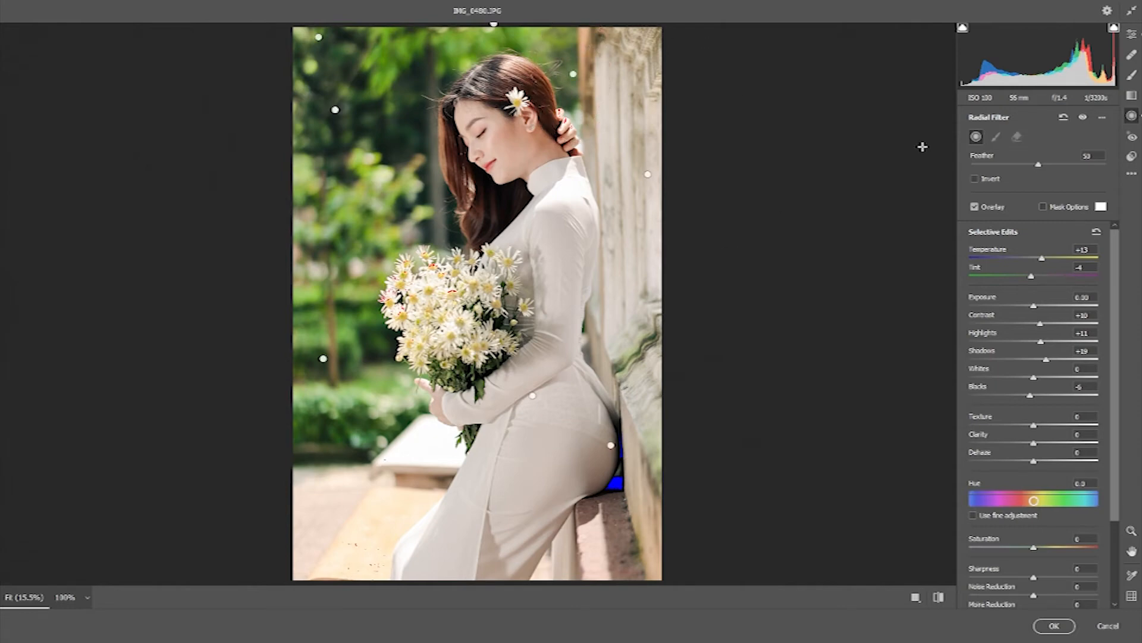
# - Add a radial filter with reset settings around the woman's face and hair
pyautogui.click(1103, 117)
pyautogui.click(1097, 149)
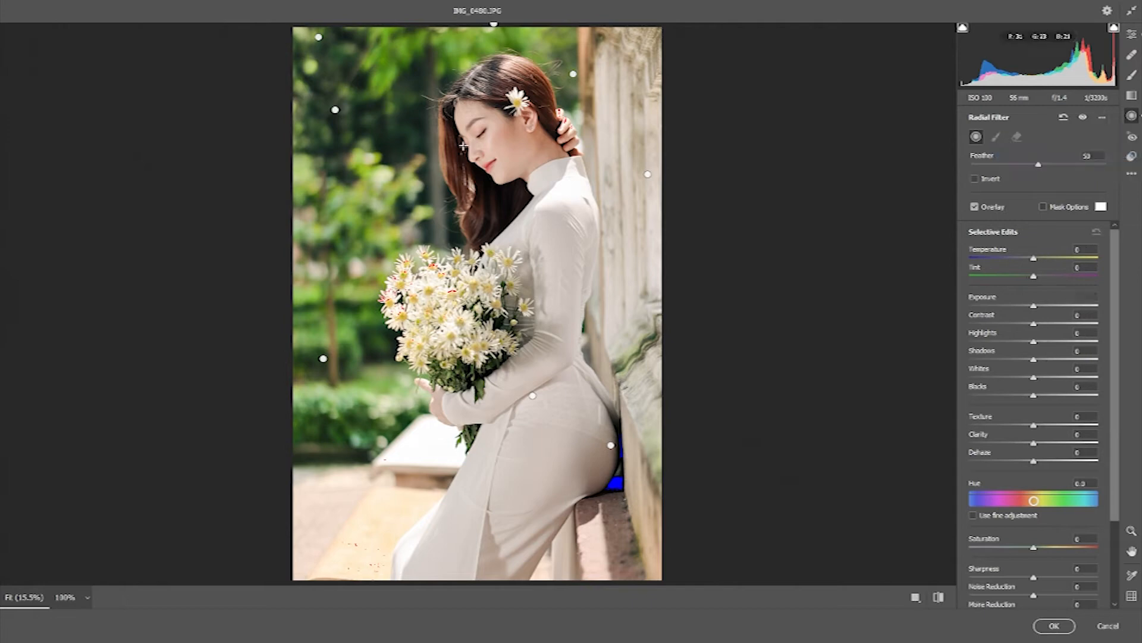
pyautogui.moveTo(526, 163); pyautogui.dragTo(540, 204)
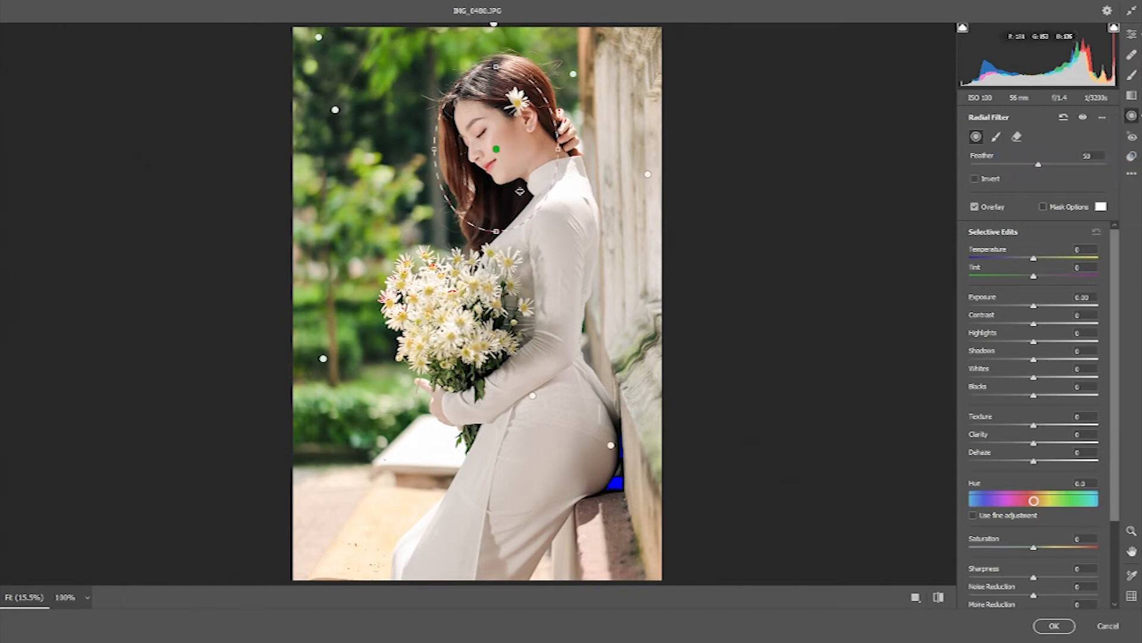
# - Set the face's radial filter to Highlights +17, Shadows +12, Blacks -5 and Contrast +7
pyautogui.click(1045, 341)
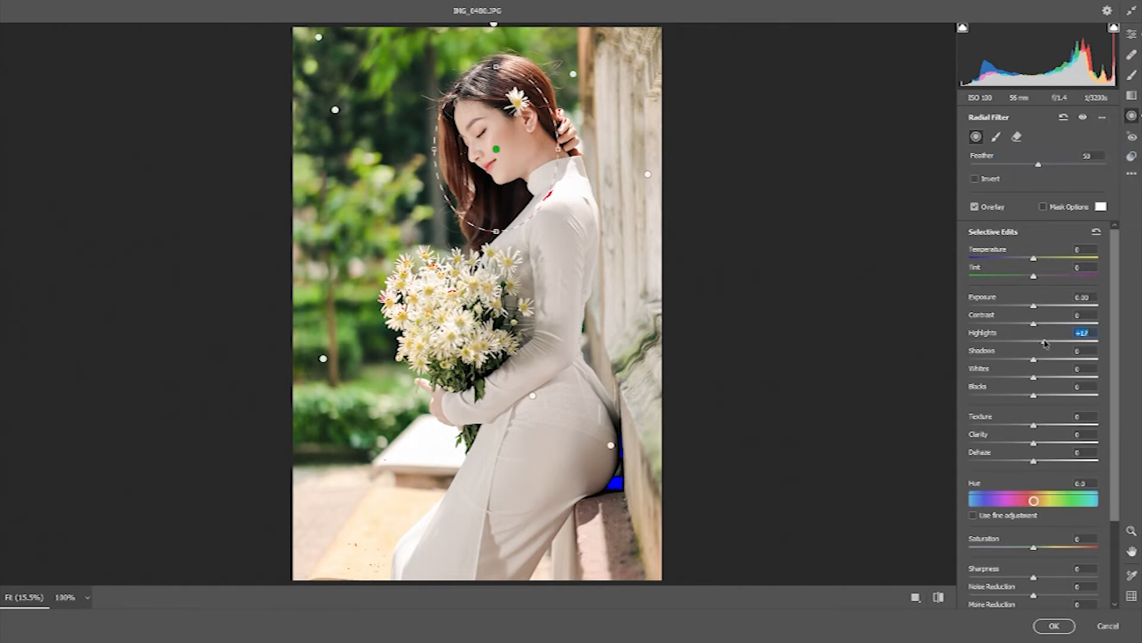
pyautogui.click(1046, 359)
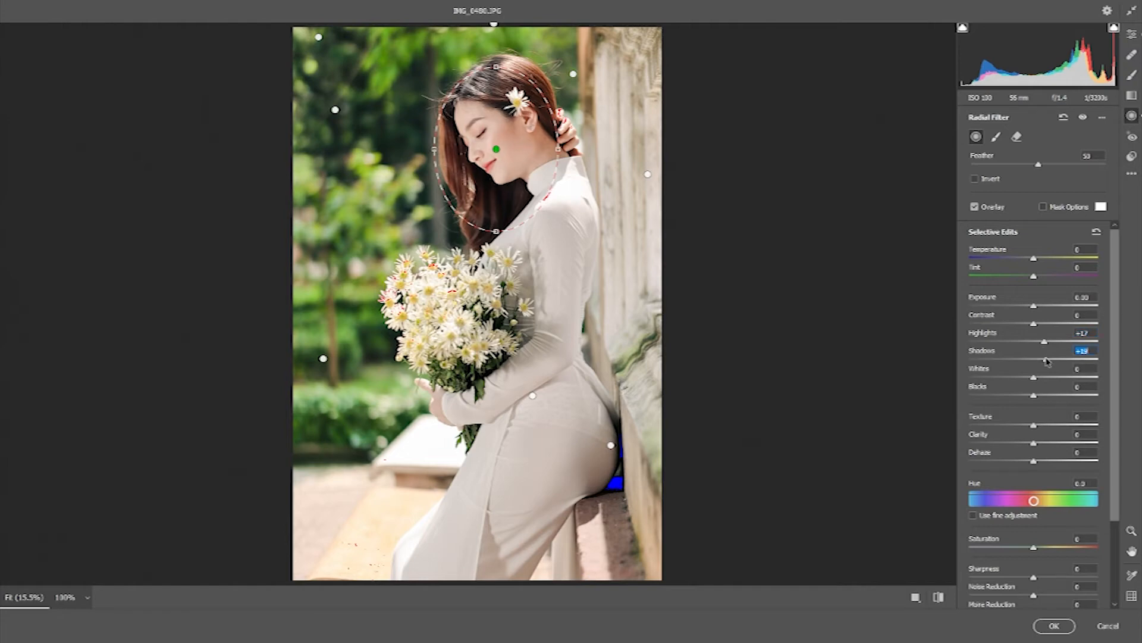
pyautogui.moveTo(1034, 395); pyautogui.dragTo(1031, 398)
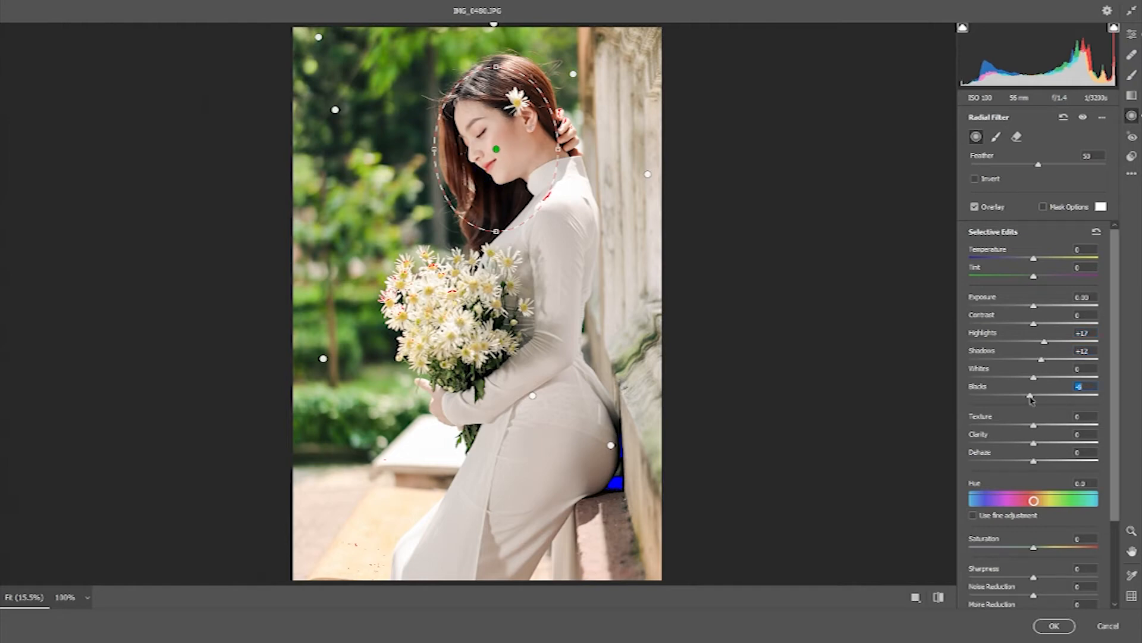
pyautogui.click(1036, 321)
pyautogui.click(625, 130)
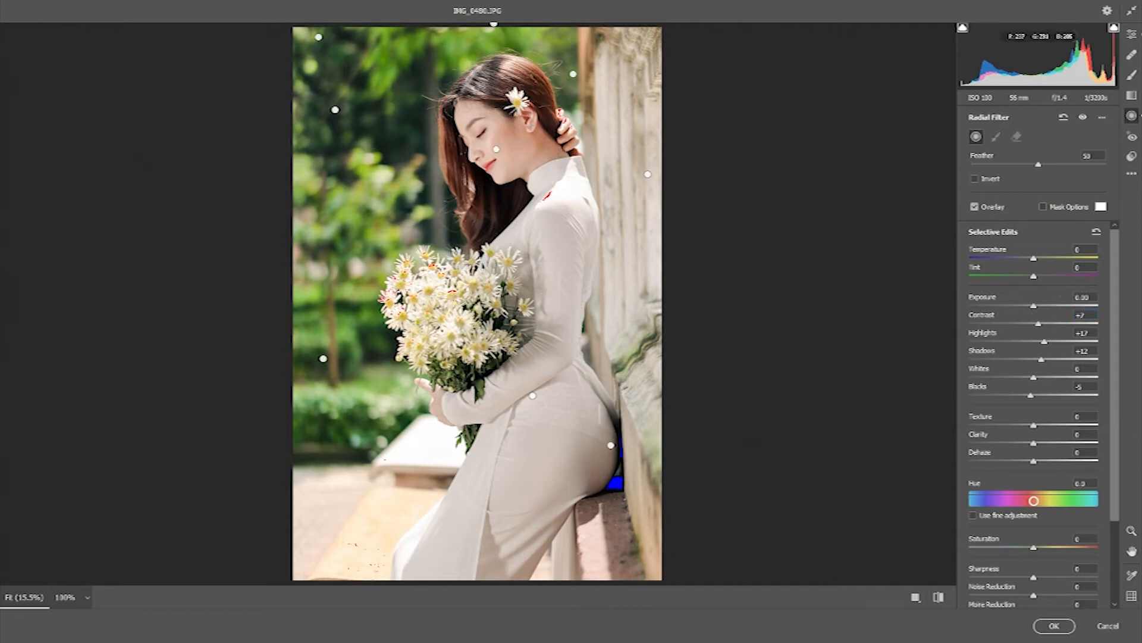
# - Add a radial filter with reset settings around the daisy bouquet
pyautogui.click(1103, 117)
pyautogui.click(1047, 150)
pyautogui.moveTo(450, 308); pyautogui.dragTo(542, 389)
pyautogui.moveTo(463, 327); pyautogui.dragTo(468, 326)
pyautogui.click(1102, 117)
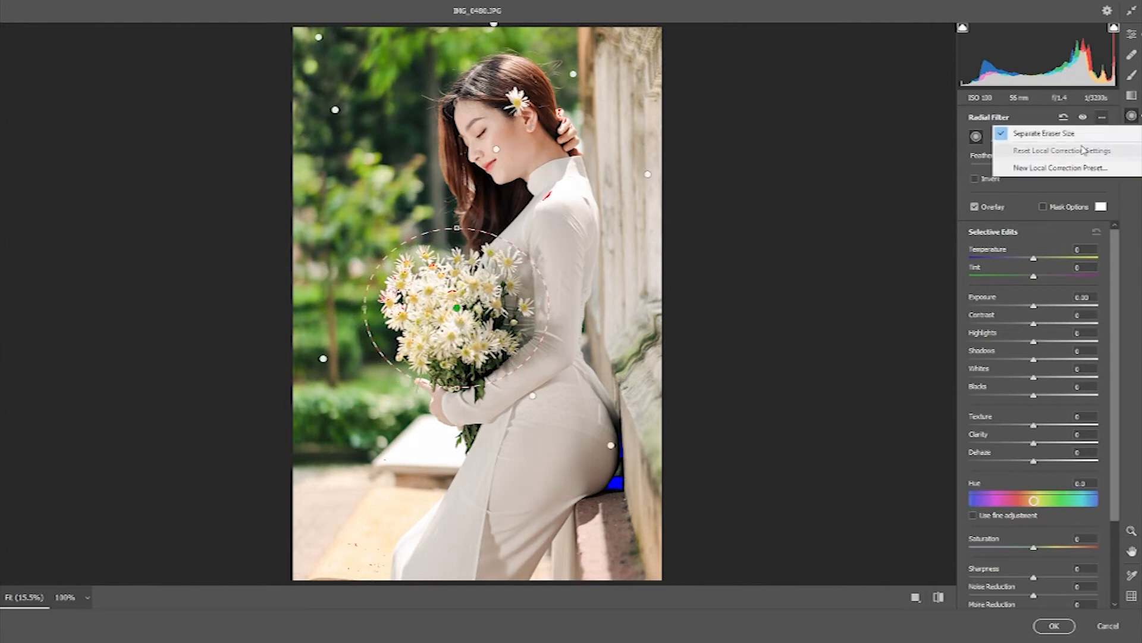
pyautogui.click(1067, 135)
# - Set the bouquet's radial filter to Contrast +26, Highlights -35, Shadows 0, Exposure +0.65 and Whites -16
pyautogui.moveTo(1034, 323)
pyautogui.mouseDown()
pyautogui.moveTo(1051, 324)
pyautogui.moveTo(1010, 340)
pyautogui.moveTo(1060, 361)
pyautogui.mouseUp()
pyautogui.click(1045, 367)
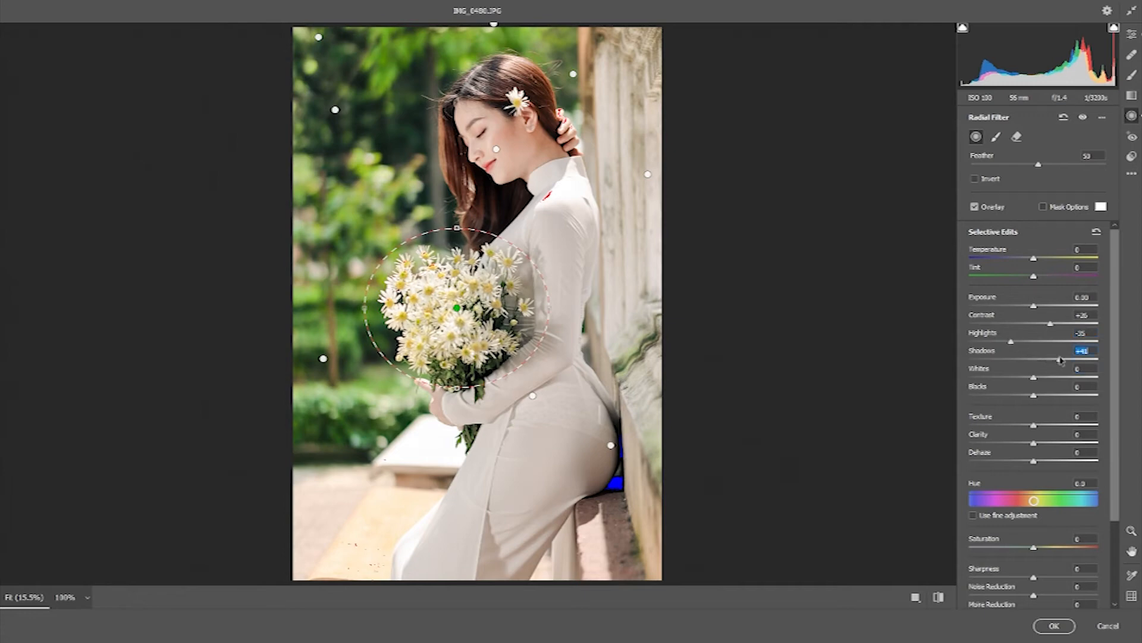
pyautogui.doubleClick(1060, 360)
pyautogui.moveTo(1033, 305); pyautogui.dragTo(1045, 310)
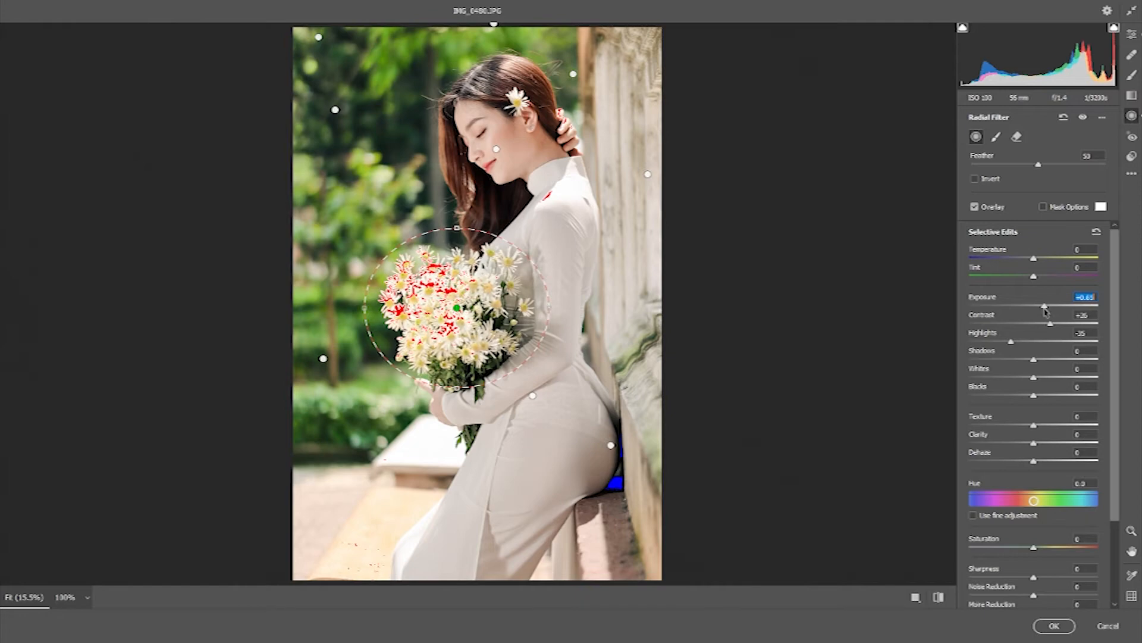
pyautogui.moveTo(1017, 379)
pyautogui.mouseDown()
pyautogui.moveTo(1007, 382)
pyautogui.moveTo(1023, 386)
pyautogui.mouseUp()
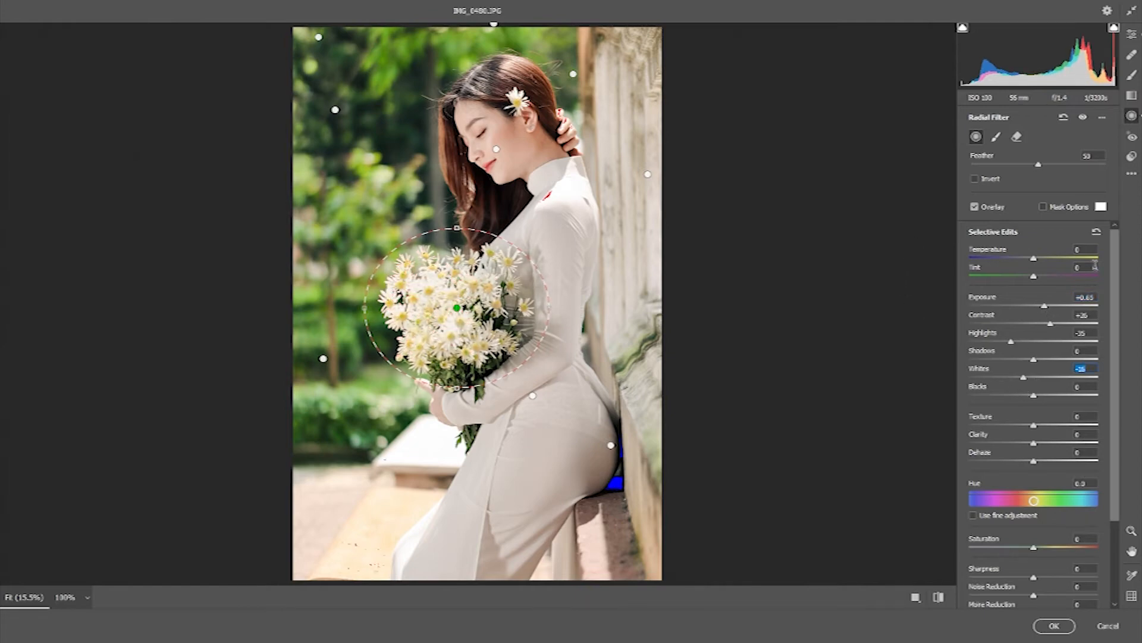
# - Set the bouquet's radial filter to Temperature +6, Tint -9, Hue +2.5 and Saturation +12
pyautogui.moveTo(1035, 260); pyautogui.dragTo(1031, 280)
pyautogui.moveTo(1034, 501); pyautogui.dragTo(1038, 503)
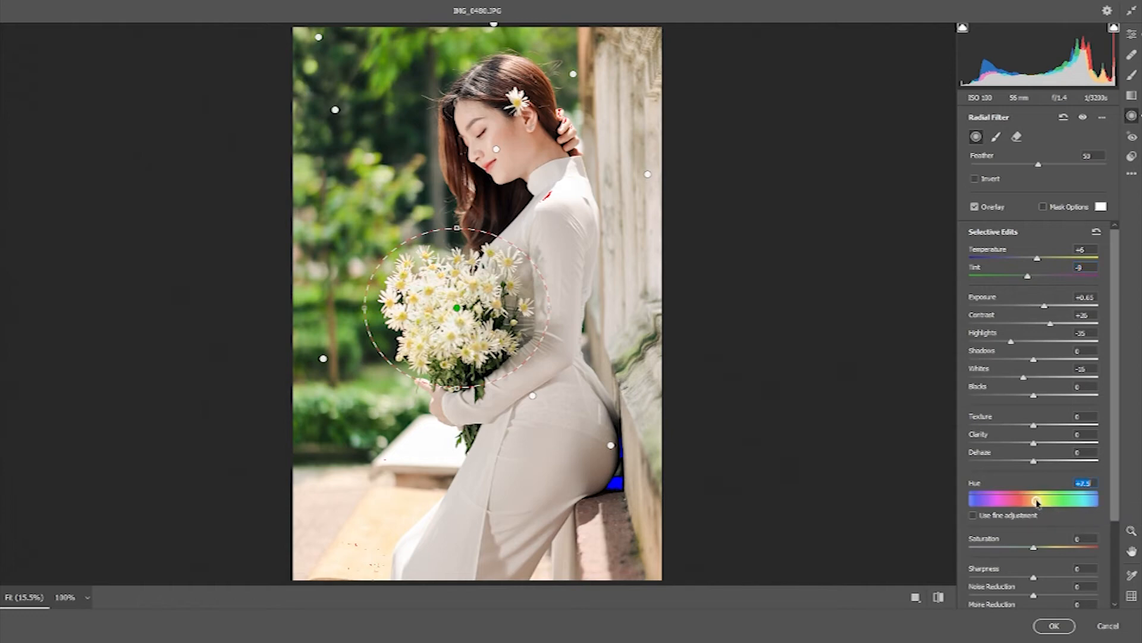
pyautogui.moveTo(1034, 546); pyautogui.dragTo(1040, 548)
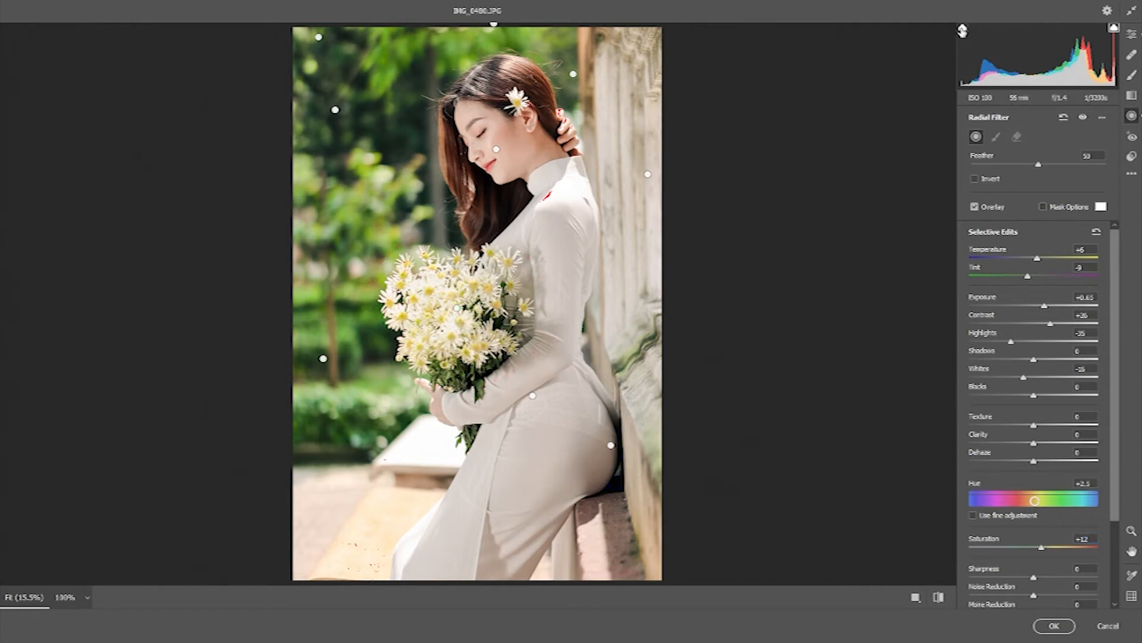
# - Add a small radial filter with reset settings over the dark gap behind the hips and raise its Blacks
pyautogui.click(1102, 117)
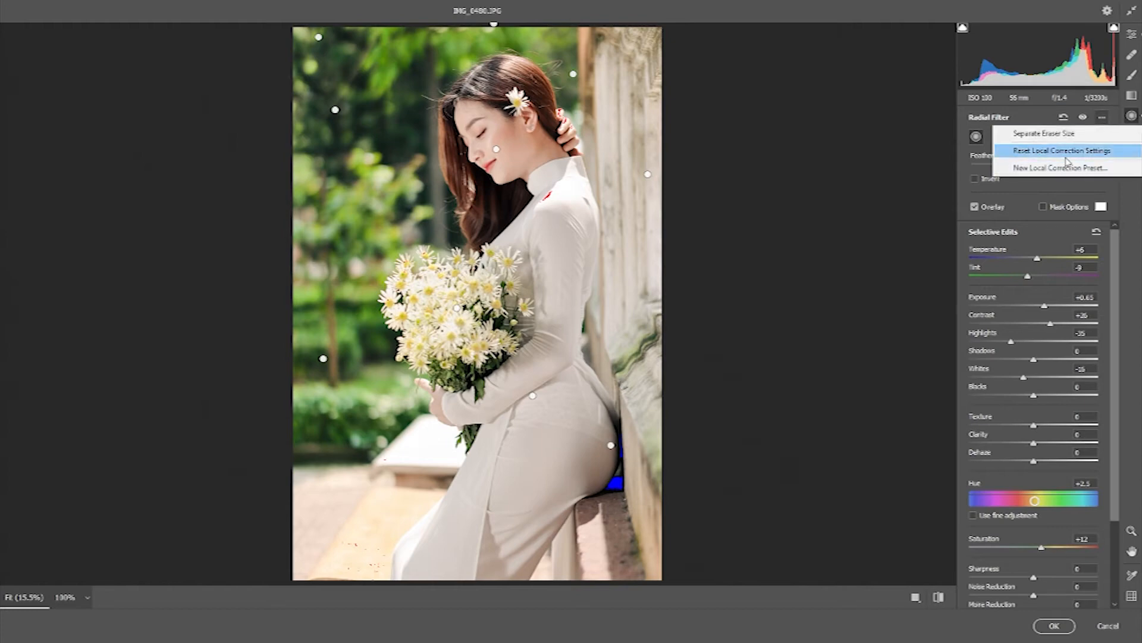
pyautogui.click(1059, 151)
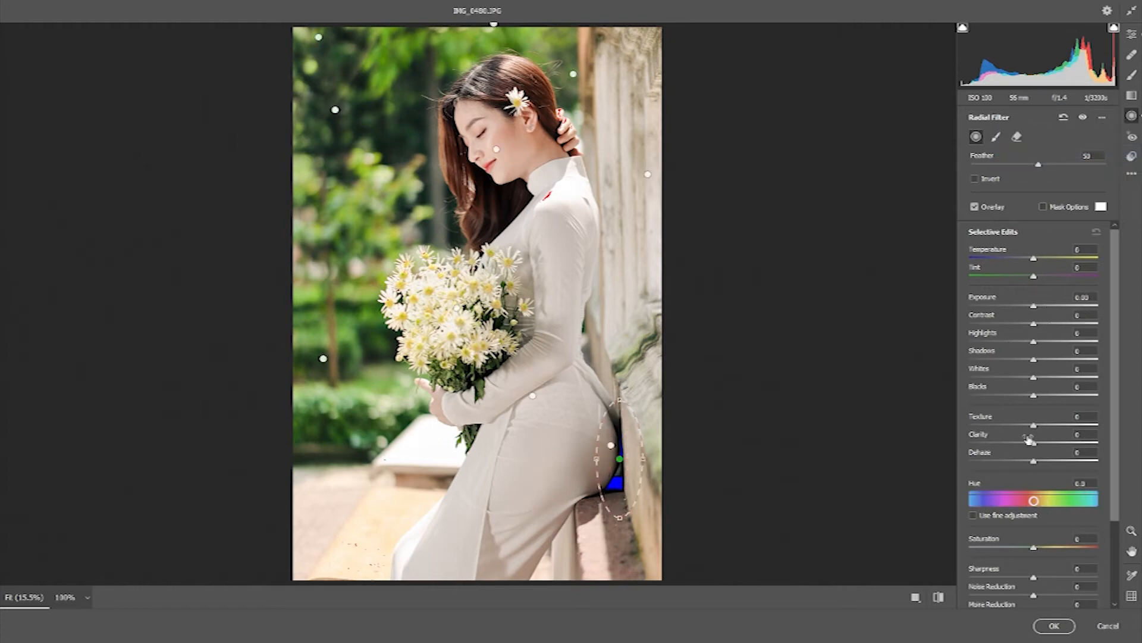
pyautogui.moveTo(1039, 394); pyautogui.dragTo(1046, 397)
pyautogui.click(777, 519)
# - Add a small radial filter with reset settings on the woman's shoulder and lower its Highlights to -18
pyautogui.click(1102, 117)
pyautogui.click(1086, 150)
pyautogui.moveTo(556, 203); pyautogui.dragTo(590, 222)
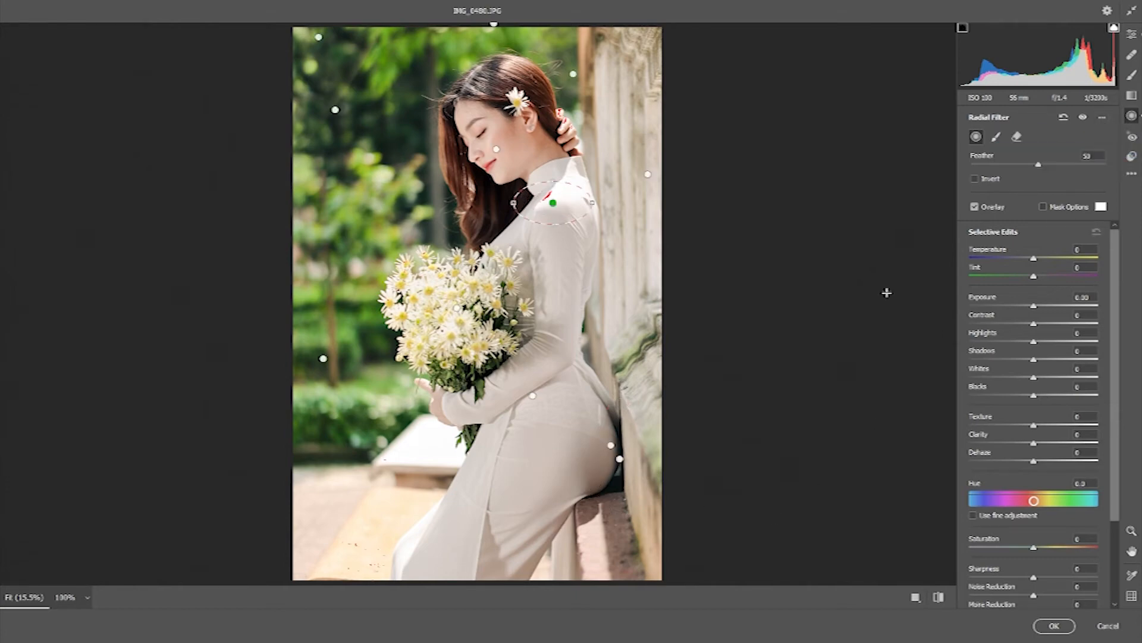
pyautogui.moveTo(1033, 342); pyautogui.dragTo(1022, 342)
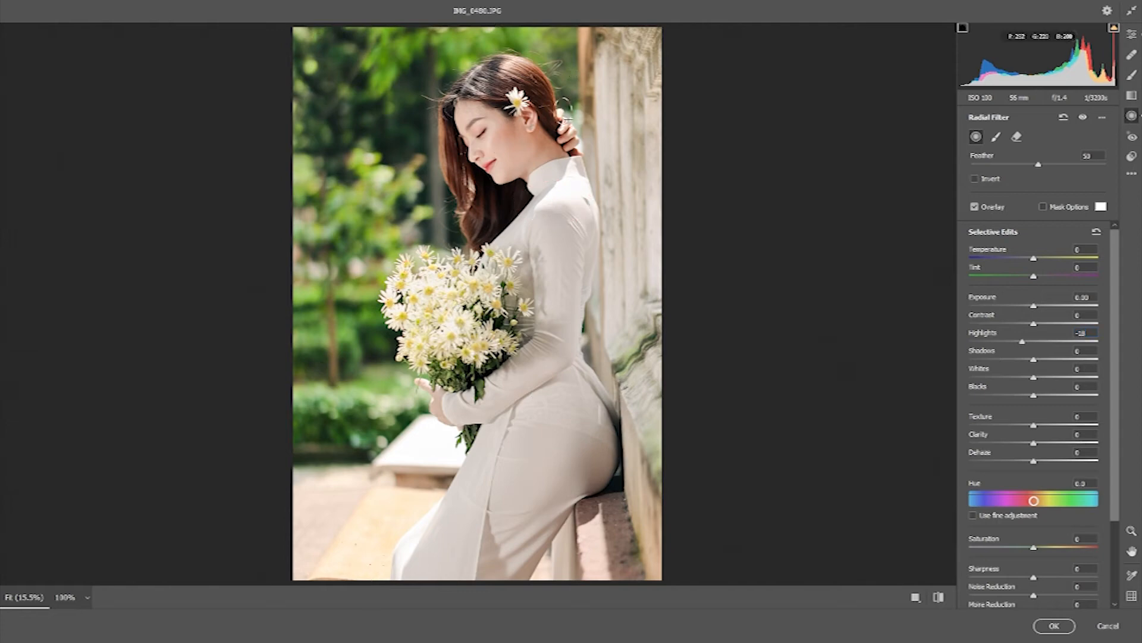
pyautogui.click(720, 203)
# - Shape the RGB point curve with points at input/output 64/56 and 130/128, an upper quarter point, and the white end at 249/248
pyautogui.scroll(-3, 661, 232)
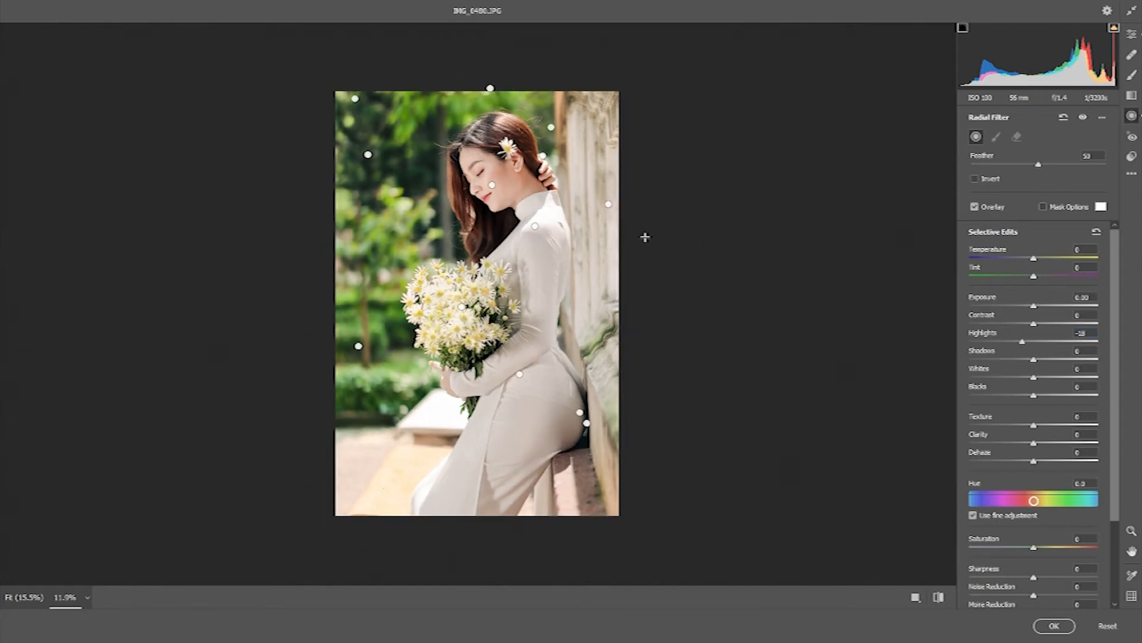
pyautogui.press('e')
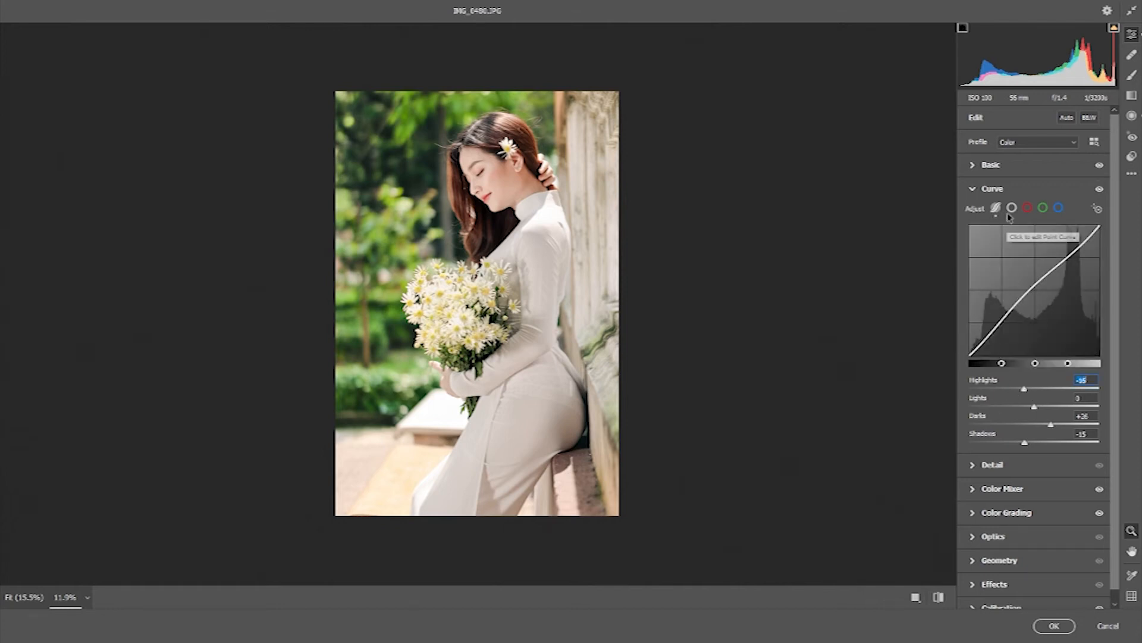
pyautogui.click(1012, 208)
pyautogui.moveTo(1006, 325); pyautogui.dragTo(1002, 326)
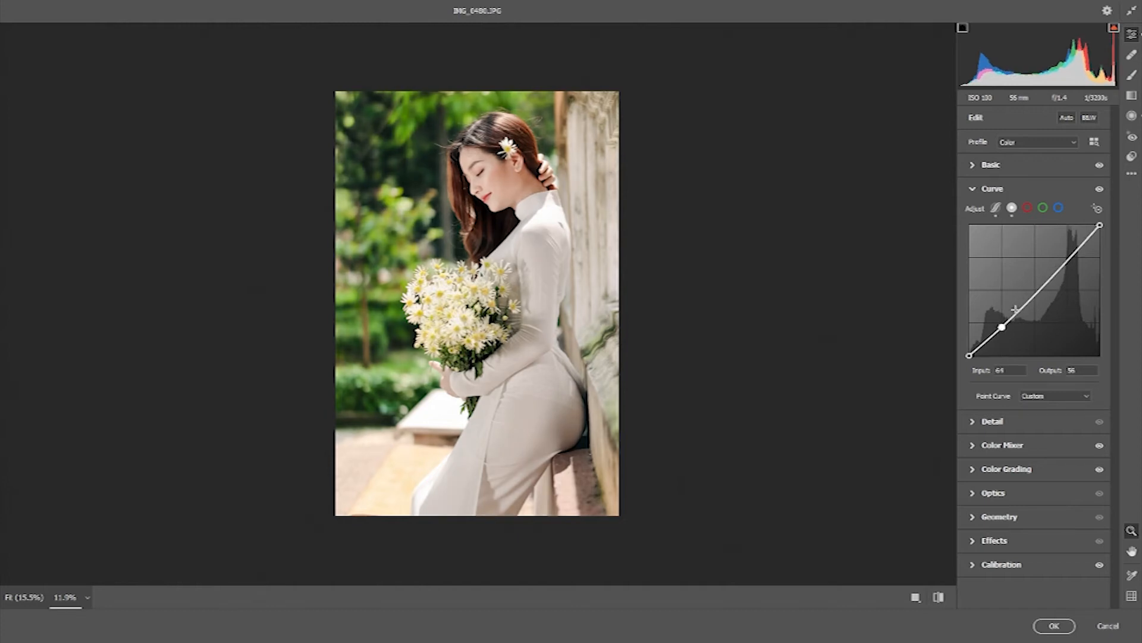
pyautogui.click(1036, 290)
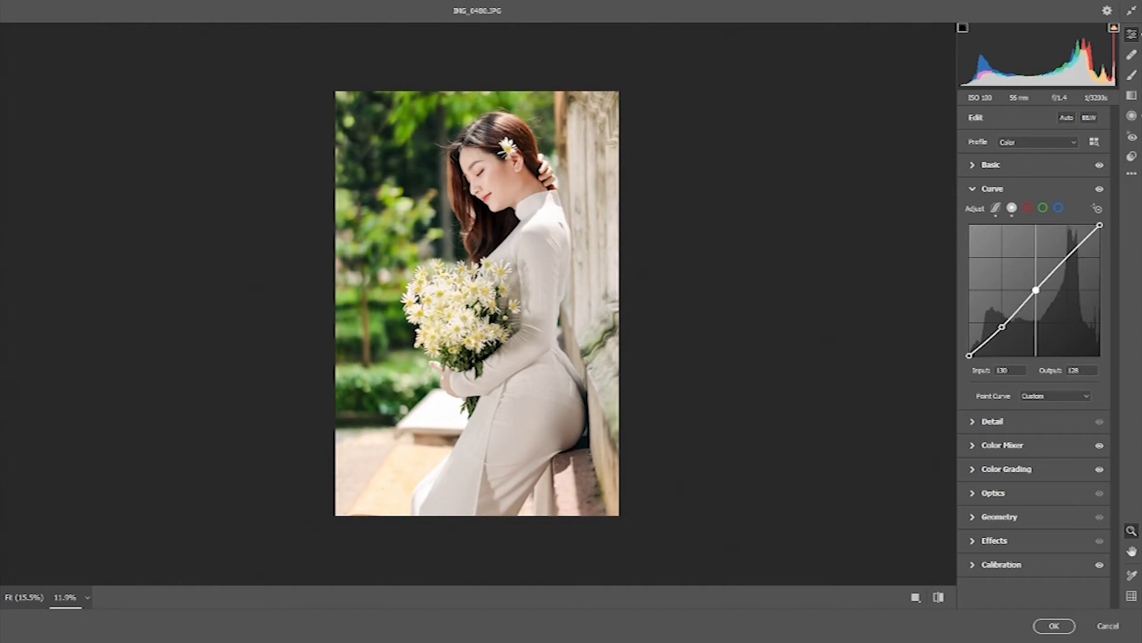
pyautogui.moveTo(1036, 290); pyautogui.dragTo(1096, 228)
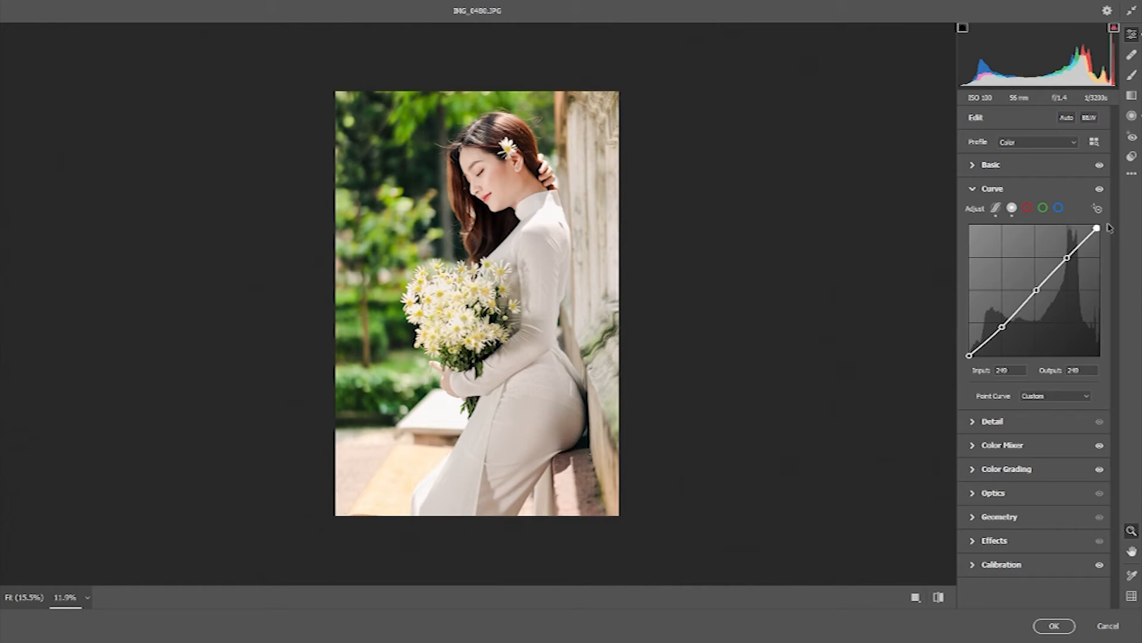
# - Add blue channel curve points at input/output 57/52, 127/130 and 186/190
pyautogui.moveTo(497, 179); pyautogui.dragTo(536, 280)
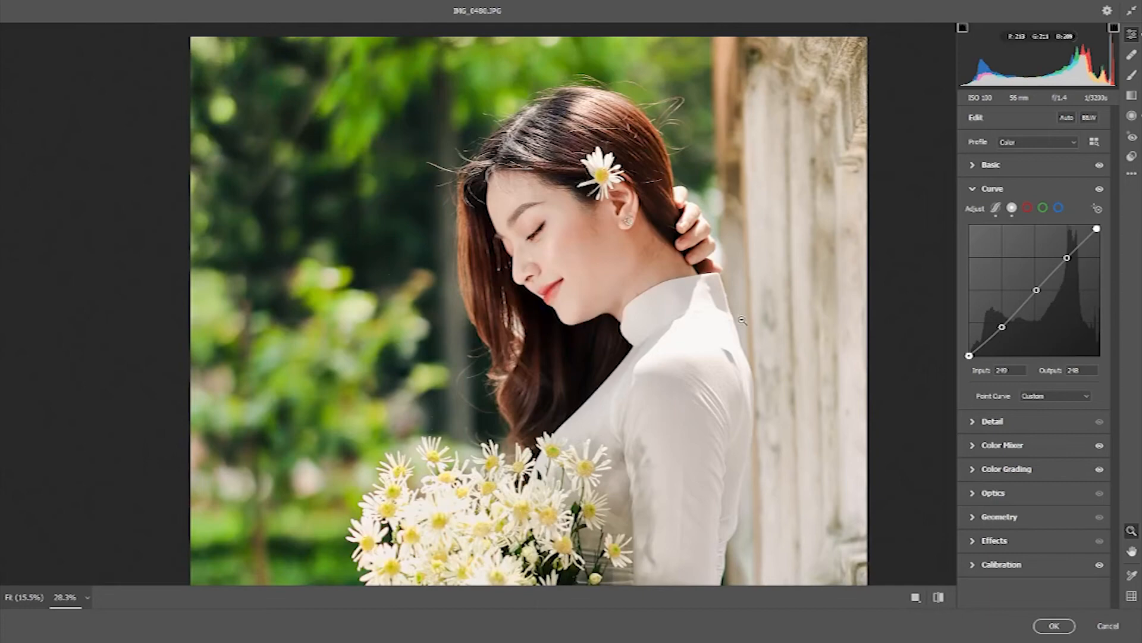
pyautogui.moveTo(776, 338); pyautogui.dragTo(719, 343)
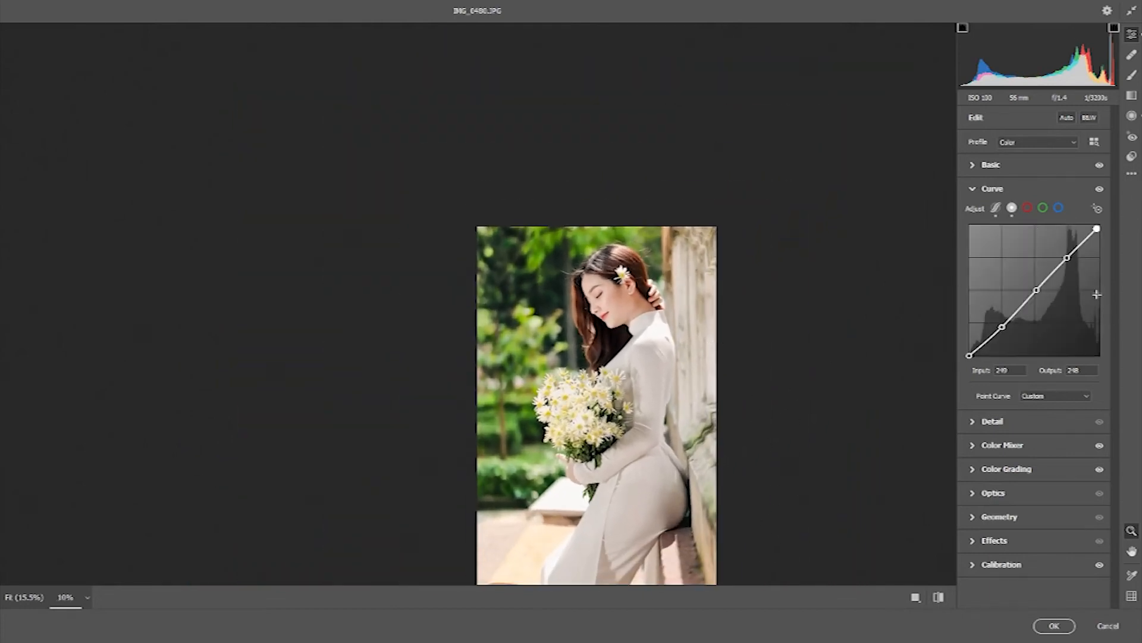
pyautogui.click(1058, 208)
pyautogui.click(1000, 330)
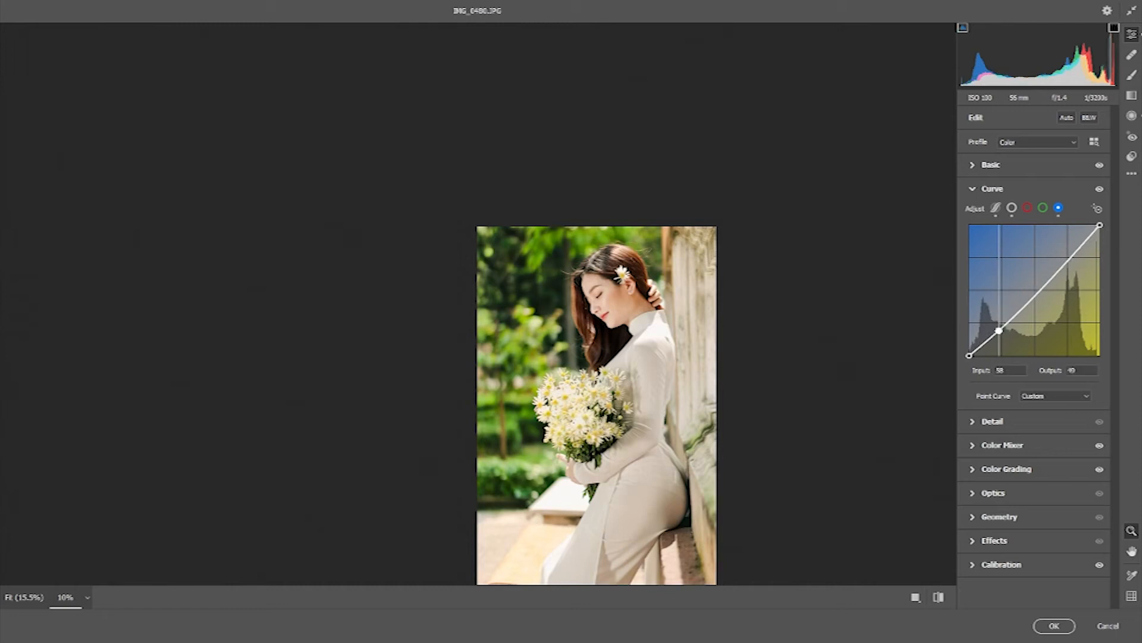
pyautogui.moveTo(999, 330); pyautogui.dragTo(998, 328)
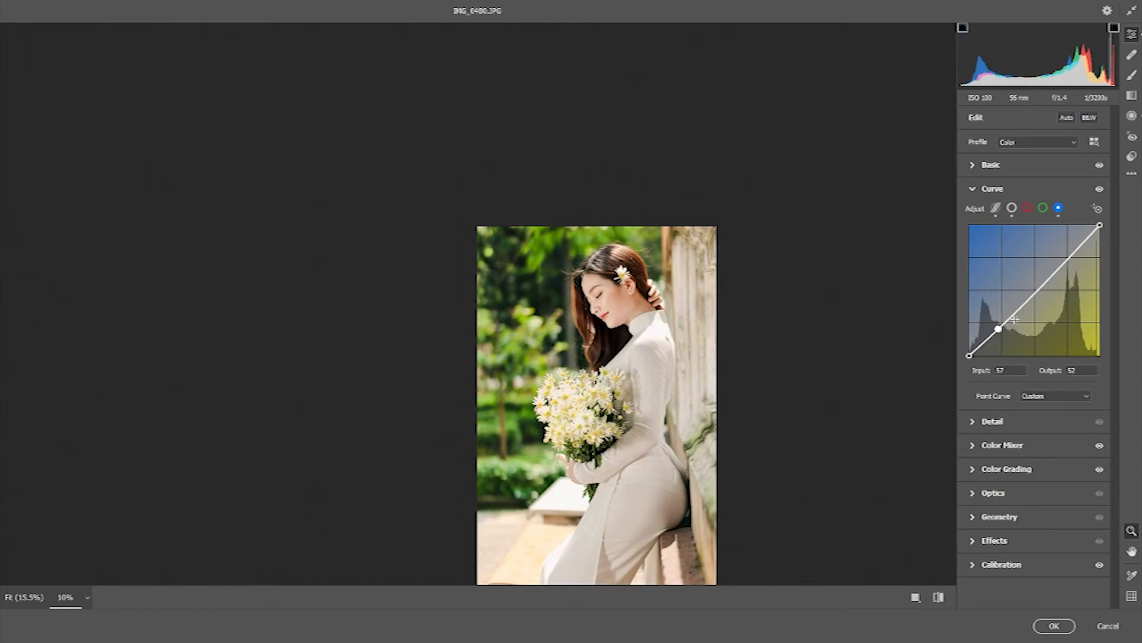
pyautogui.click(1036, 289)
pyautogui.moveTo(1035, 289); pyautogui.dragTo(1035, 289)
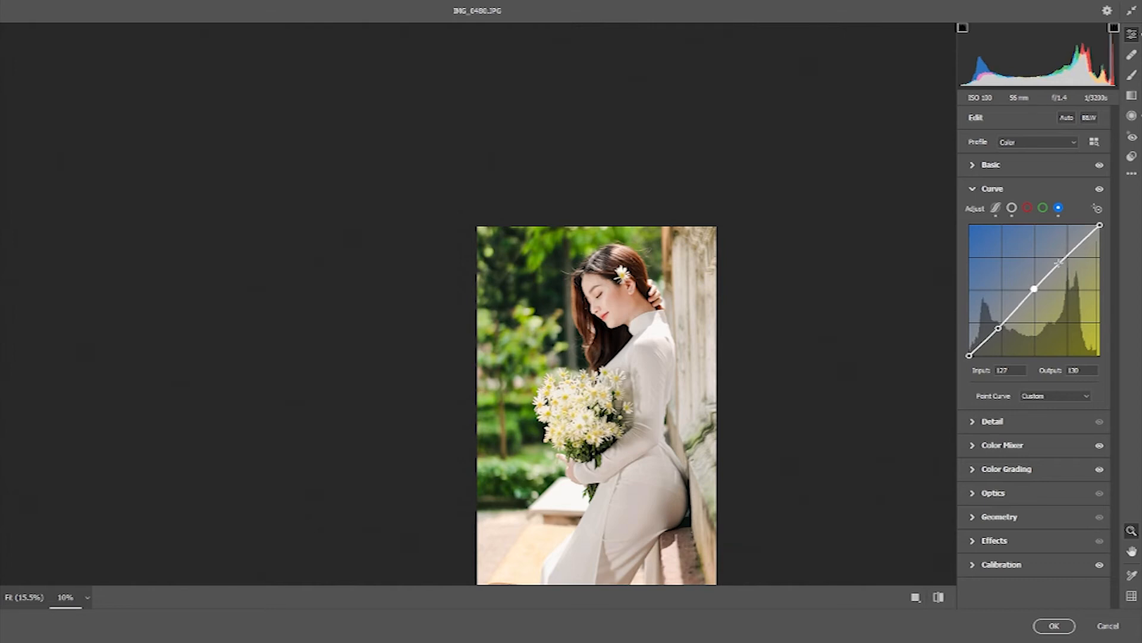
pyautogui.click(1064, 256)
pyautogui.moveTo(1065, 257); pyautogui.dragTo(1065, 257)
# - Add a highlight point and a midpoint to the red channel curve and fine-tune them close to the diagonal
pyautogui.scroll(-2, 759, 446)
pyautogui.scroll(2, 687, 405)
pyautogui.scroll(-2, 685, 403)
pyautogui.scroll(1, 634, 367)
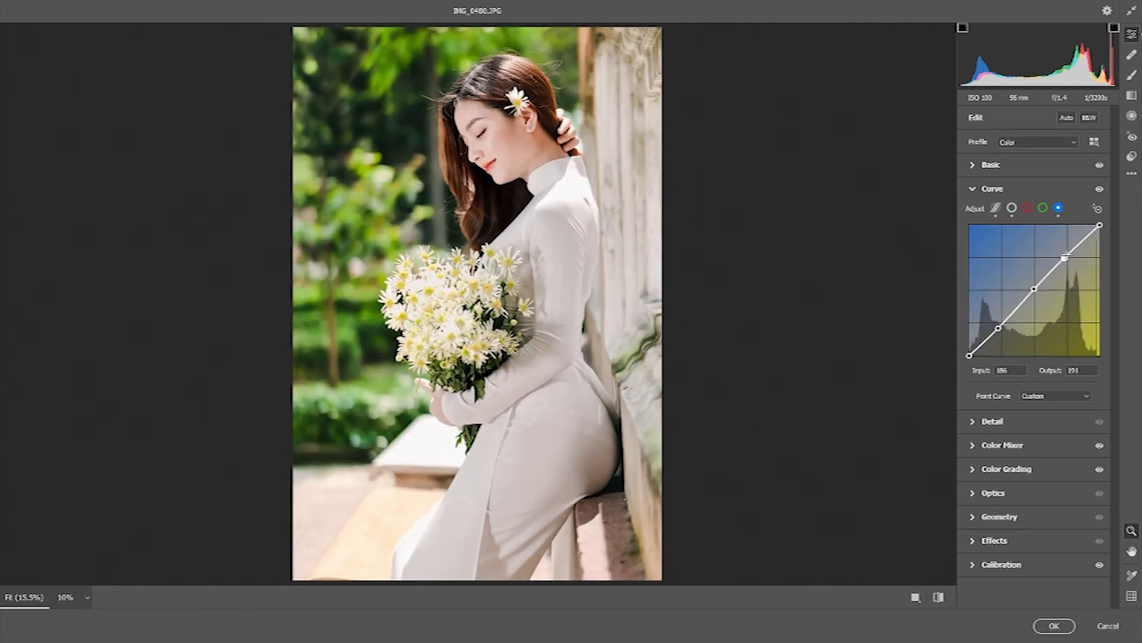
pyautogui.click(1028, 208)
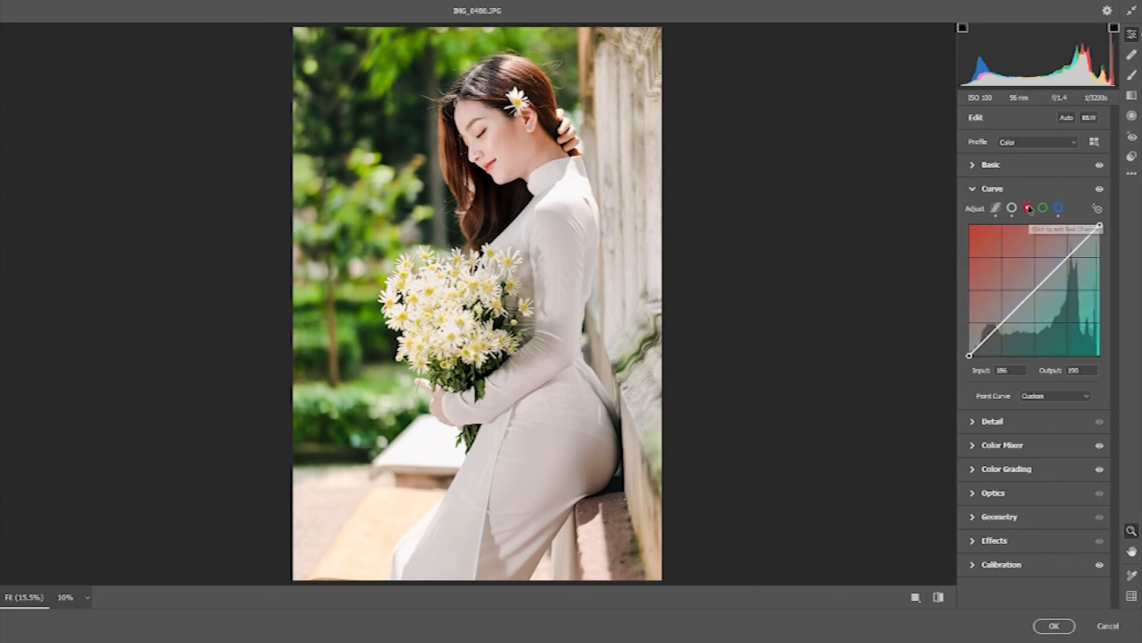
pyautogui.click(1065, 257)
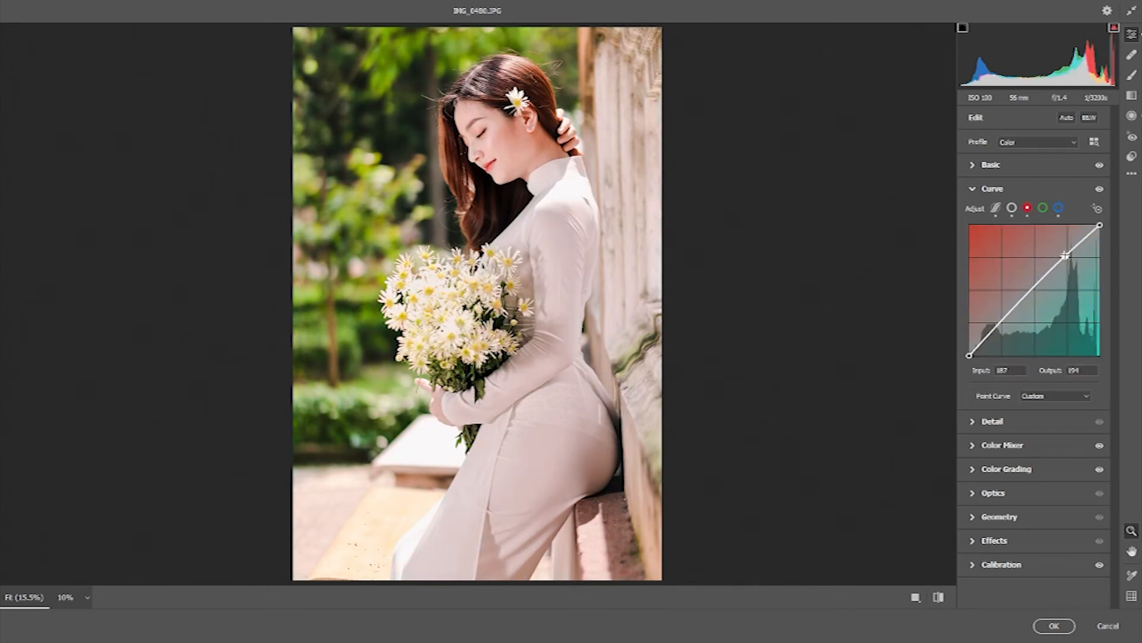
pyautogui.press('Up')
pyautogui.click(1030, 293)
pyautogui.press('Right')
pyautogui.press('Right')
pyautogui.press('Right')
pyautogui.press('Right')
pyautogui.press('Right')
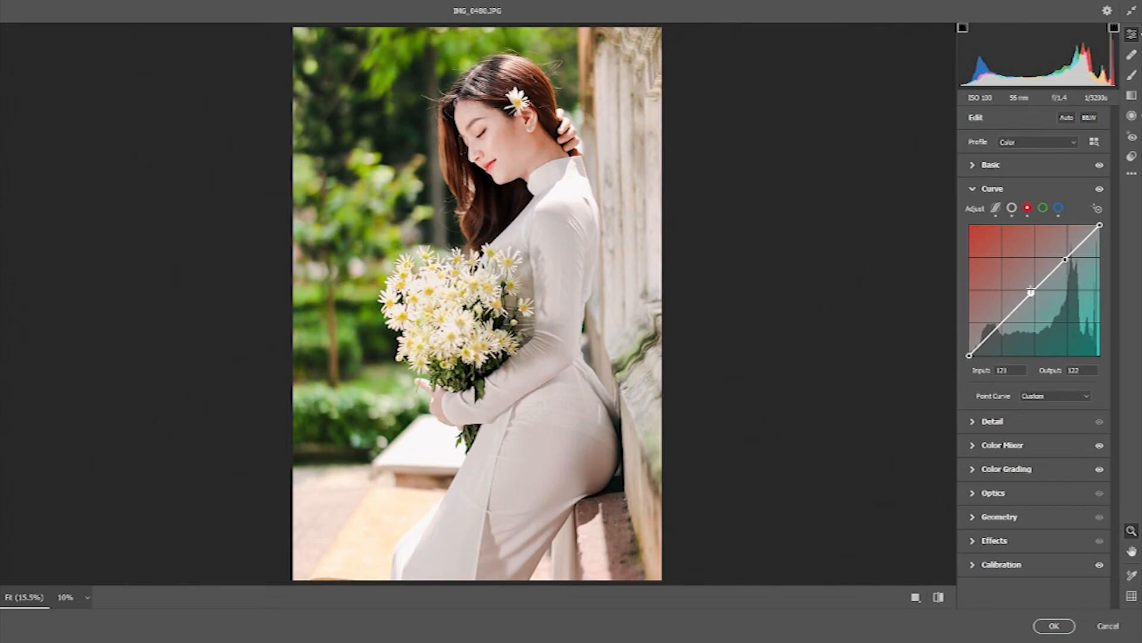
pyautogui.press('Right')
pyautogui.press('Right')
pyautogui.press('Right')
pyautogui.press('Up')
pyautogui.press('Left')
pyautogui.press('Left')
pyautogui.press('Up')
pyautogui.press('Down')
# - Add a shadow point at input 66 on the red channel curve and nudge its output up slightly
pyautogui.click(1003, 325)
pyautogui.press('Right')
pyautogui.press('Right')
pyautogui.press('Up')
pyautogui.press('Up')
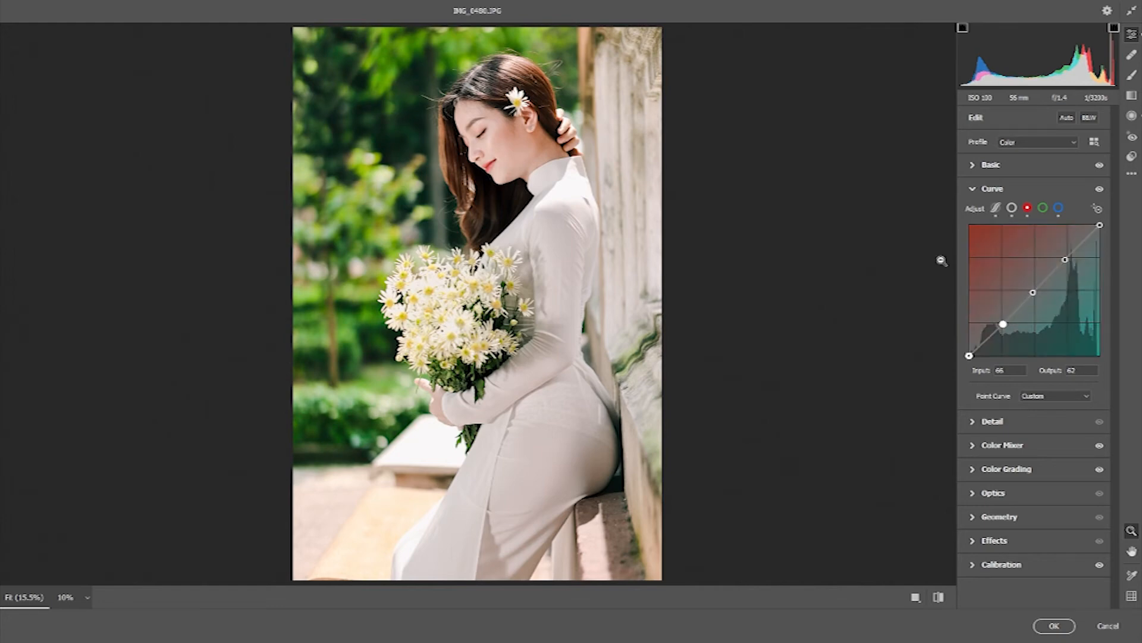
pyautogui.press('Up')
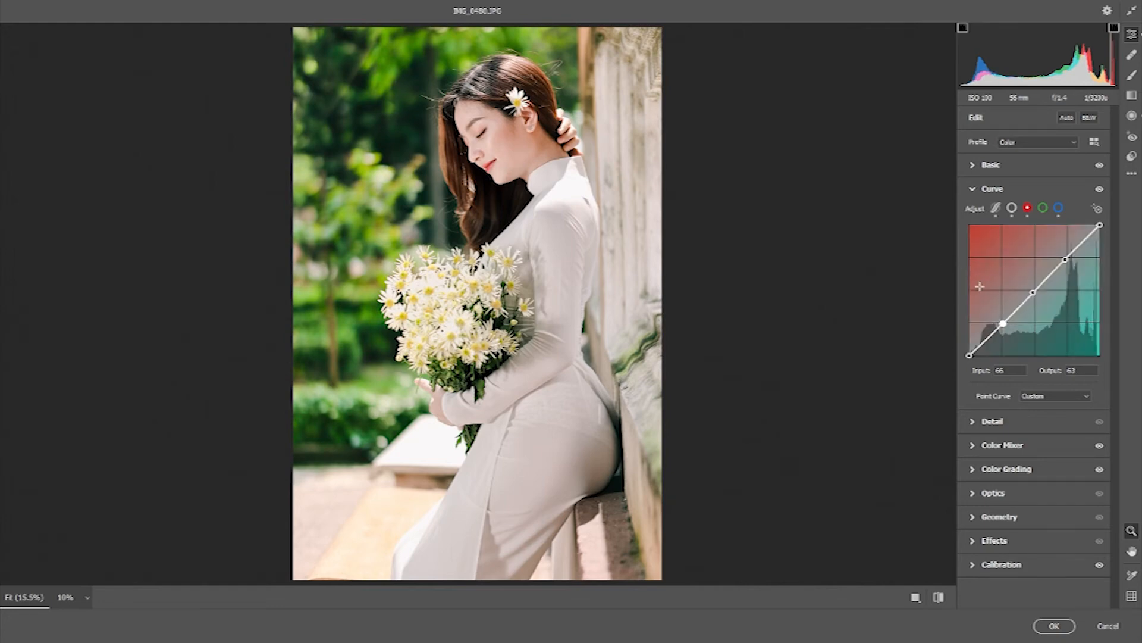
pyautogui.press('Up')
# - Raise the red curve's highlight point to output 191 and lower its white end point to output 250
pyautogui.click(1066, 259)
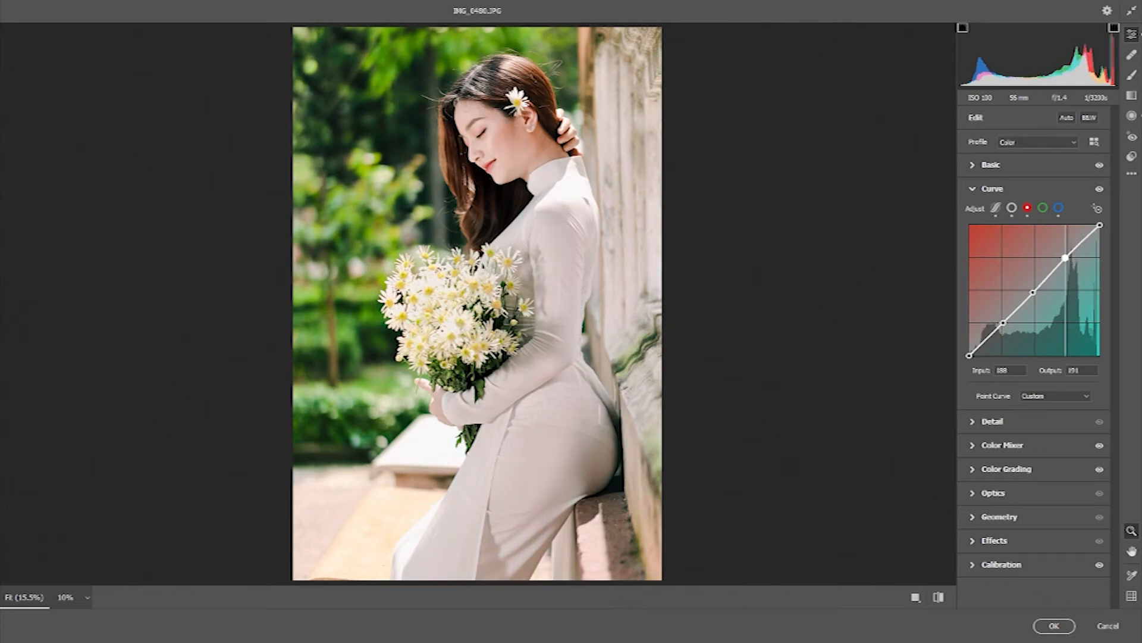
pyautogui.moveTo(1099, 226); pyautogui.dragTo(1101, 231)
pyautogui.press('Up')
pyautogui.press('Up')
pyautogui.press('Up')
pyautogui.press('Up')
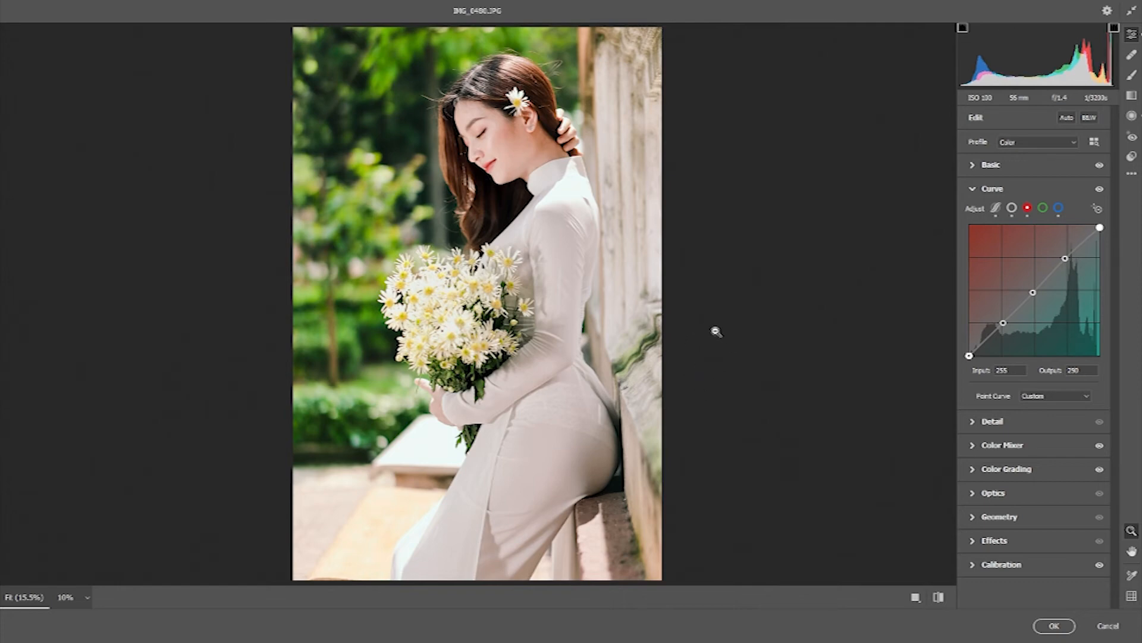
# - Add a slightly lowered shadow point and a highlight point at input 190, output 190 to the green channel curve
pyautogui.scroll(-1, 716, 320)
pyautogui.click(1043, 209)
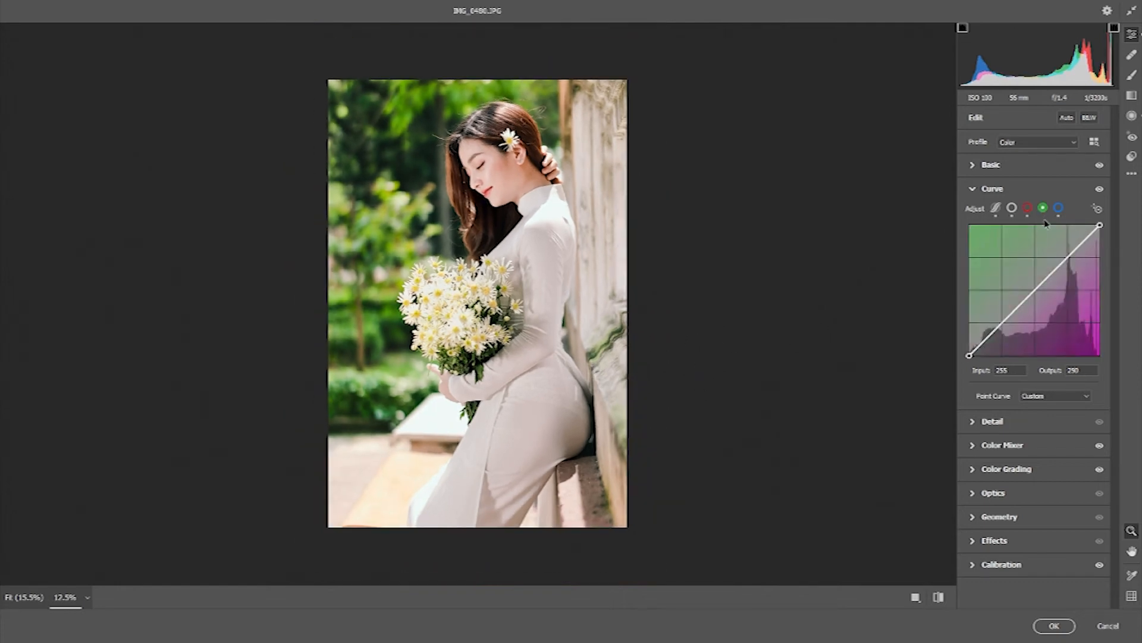
pyautogui.click(999, 325)
pyautogui.moveTo(998, 325); pyautogui.dragTo(998, 327)
pyautogui.click(1068, 258)
pyautogui.press('Up')
pyautogui.press('Up')
pyautogui.press('Up')
pyautogui.press('Up')
pyautogui.press('Up')
pyautogui.press('Up')
pyautogui.press('Up')
pyautogui.press('Up')
pyautogui.press('Up')
pyautogui.press('Up')
pyautogui.press('Up')
pyautogui.press('Up')
pyautogui.press('Down')
pyautogui.press('Down')
pyautogui.press('Down')
pyautogui.press('Down')
pyautogui.press('Down')
pyautogui.press('Down')
pyautogui.press('Down')
pyautogui.press('Down')
pyautogui.press('Down')
pyautogui.press('Down')
pyautogui.press('Left')
pyautogui.press('Left')
pyautogui.press('Left')
pyautogui.press('Down')
pyautogui.press('Up')
pyautogui.press('Up')
pyautogui.press('Down')
# - Compare the before and after versions of the portrait in the split preview layouts
pyautogui.press('q')
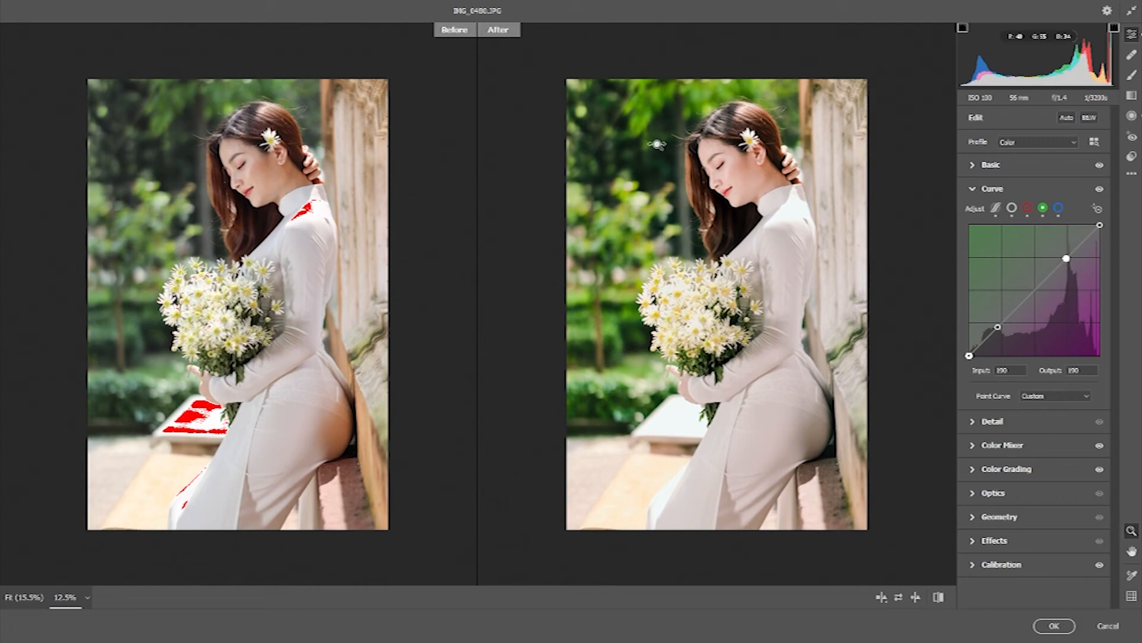
pyautogui.scroll(4, 658, 146)
pyautogui.scroll(-3, 893, 268)
pyautogui.press('q')
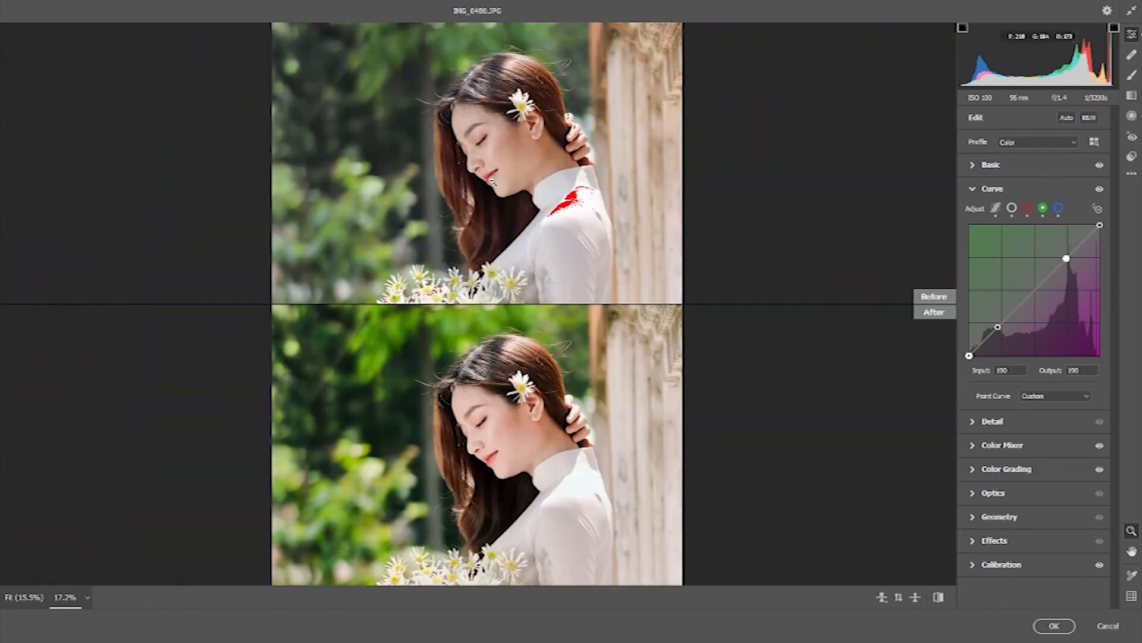
pyautogui.press('q')
# - Add a radial filter with reset settings over the woman's face and set its Hue to +2.5
pyautogui.press('j')
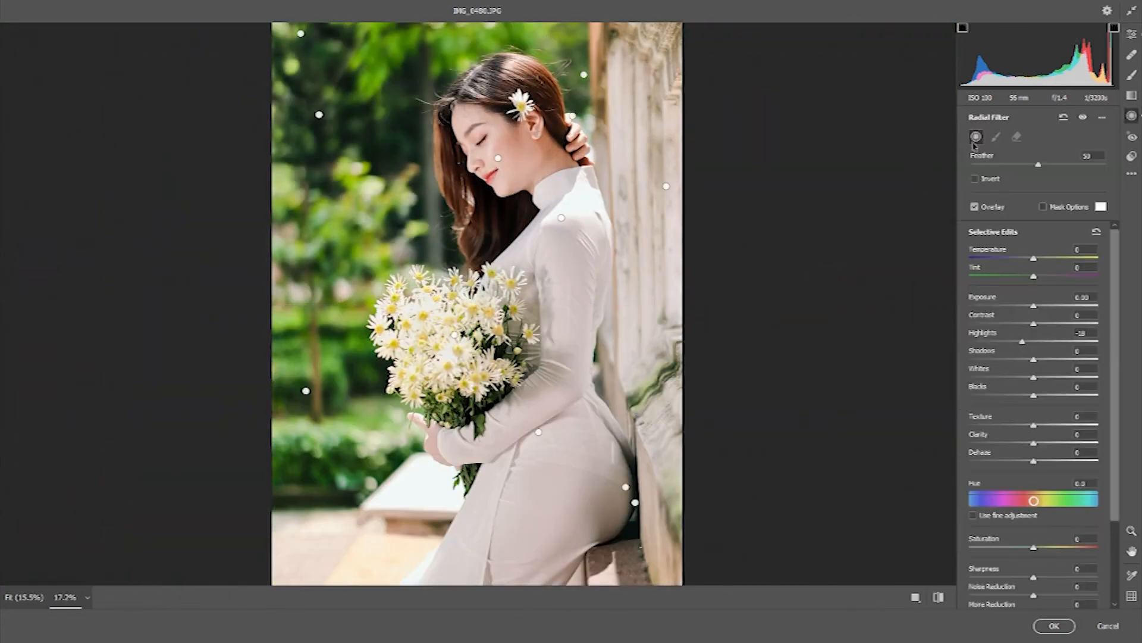
pyautogui.click(1102, 117)
pyautogui.click(1048, 149)
pyautogui.moveTo(488, 146); pyautogui.dragTo(571, 206)
pyautogui.moveTo(1033, 501); pyautogui.dragTo(1035, 505)
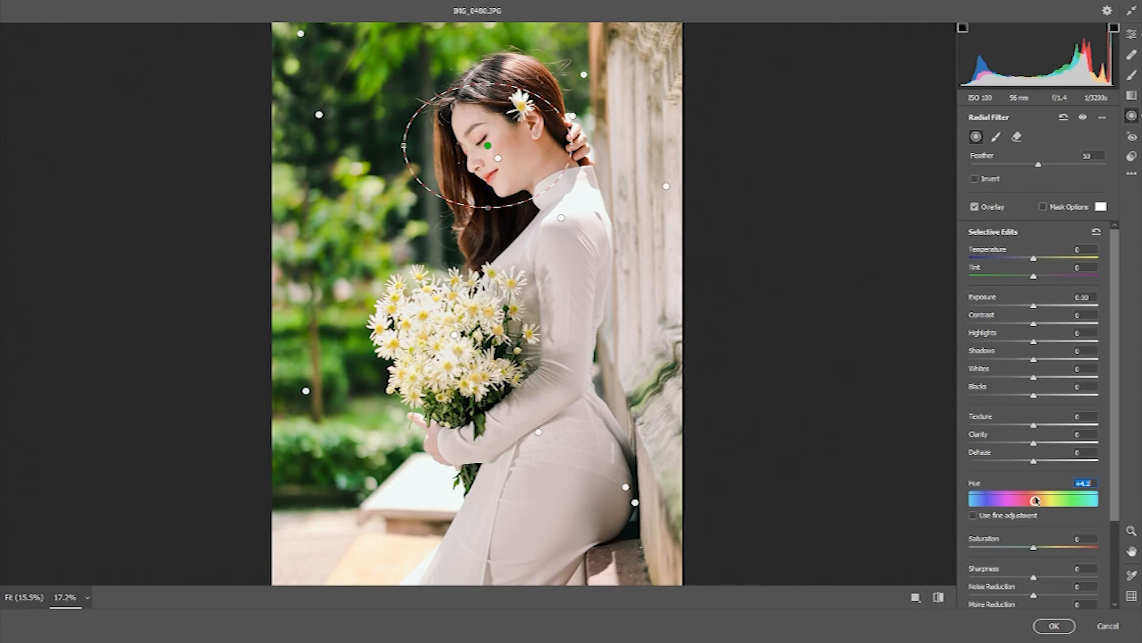
pyautogui.moveTo(1037, 500); pyautogui.dragTo(1034, 497)
pyautogui.moveTo(1043, 503); pyautogui.dragTo(1038, 504)
pyautogui.moveTo(1036, 500)
pyautogui.mouseDown()
pyautogui.moveTo(1048, 501)
pyautogui.moveTo(1038, 500)
pyautogui.mouseUp()
pyautogui.click(999, 517)
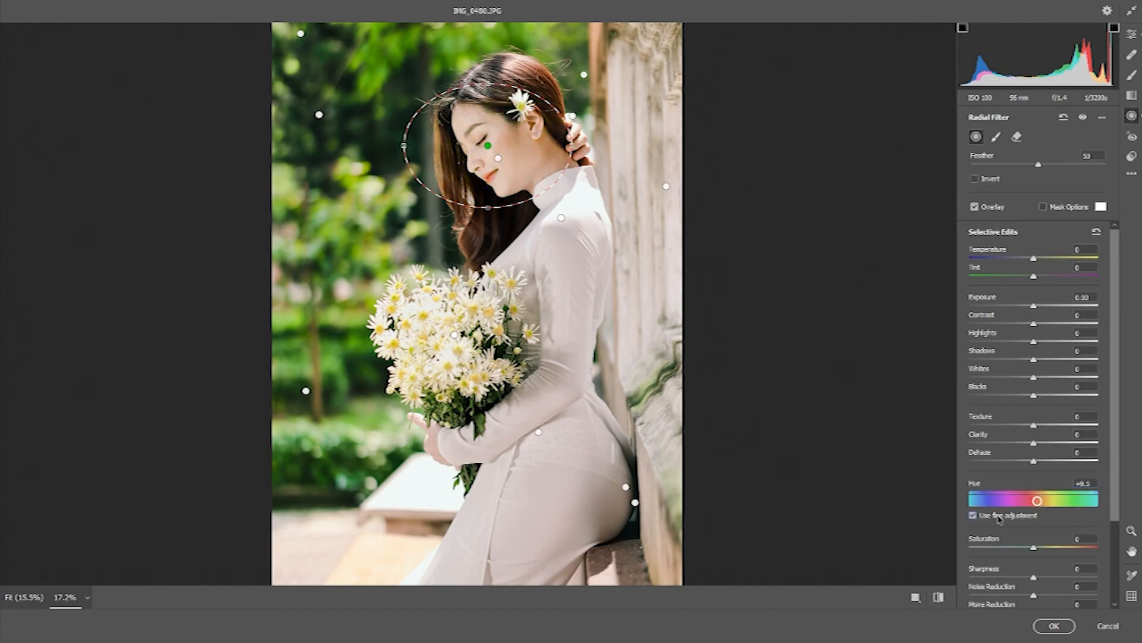
pyautogui.click(999, 517)
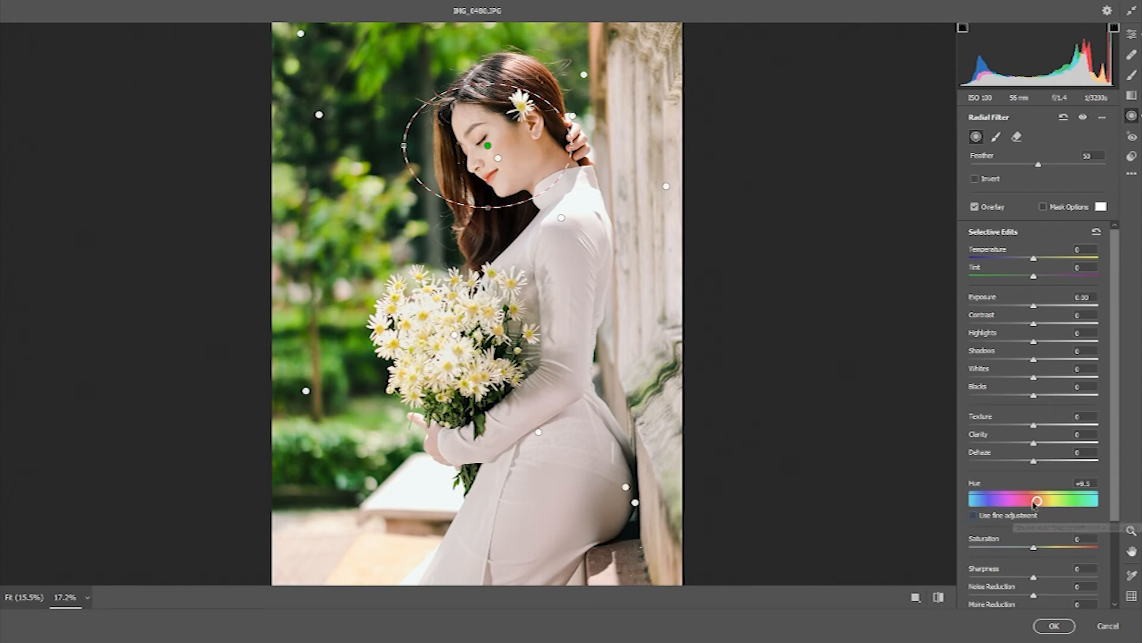
pyautogui.moveTo(1037, 498); pyautogui.dragTo(1035, 501)
# - Set the face radial filter's Temperature to +6 and Tint to +2, and deselect the filter
pyautogui.moveTo(1034, 262); pyautogui.dragTo(1034, 262)
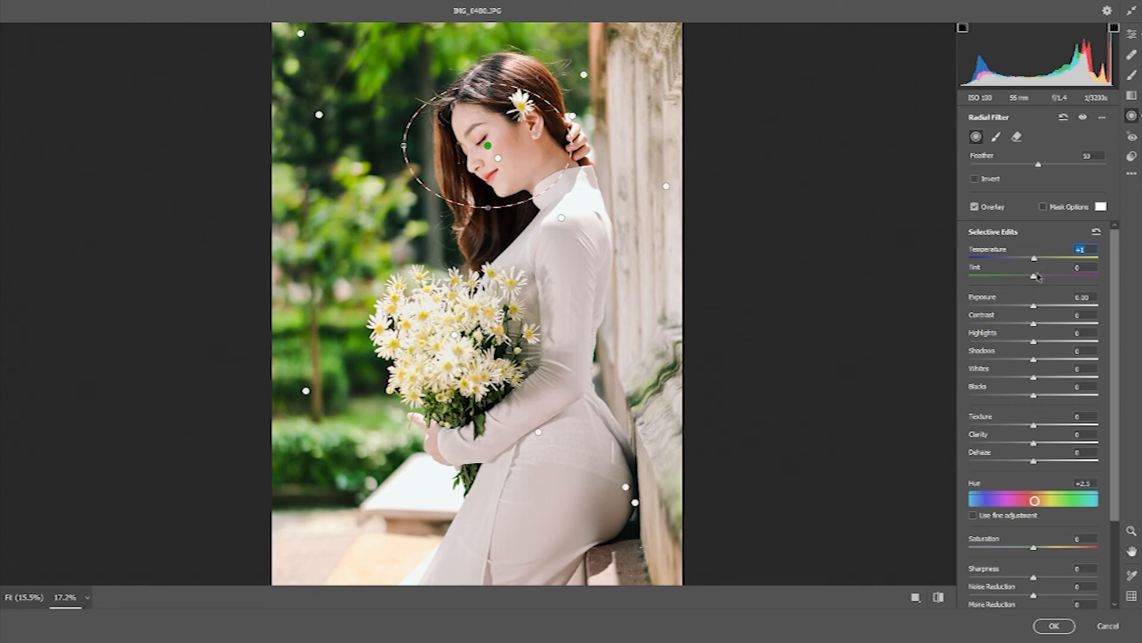
pyautogui.moveTo(1036, 274); pyautogui.dragTo(1040, 273)
pyautogui.click(1039, 276)
pyautogui.click(867, 296)
pyautogui.click(933, 291)
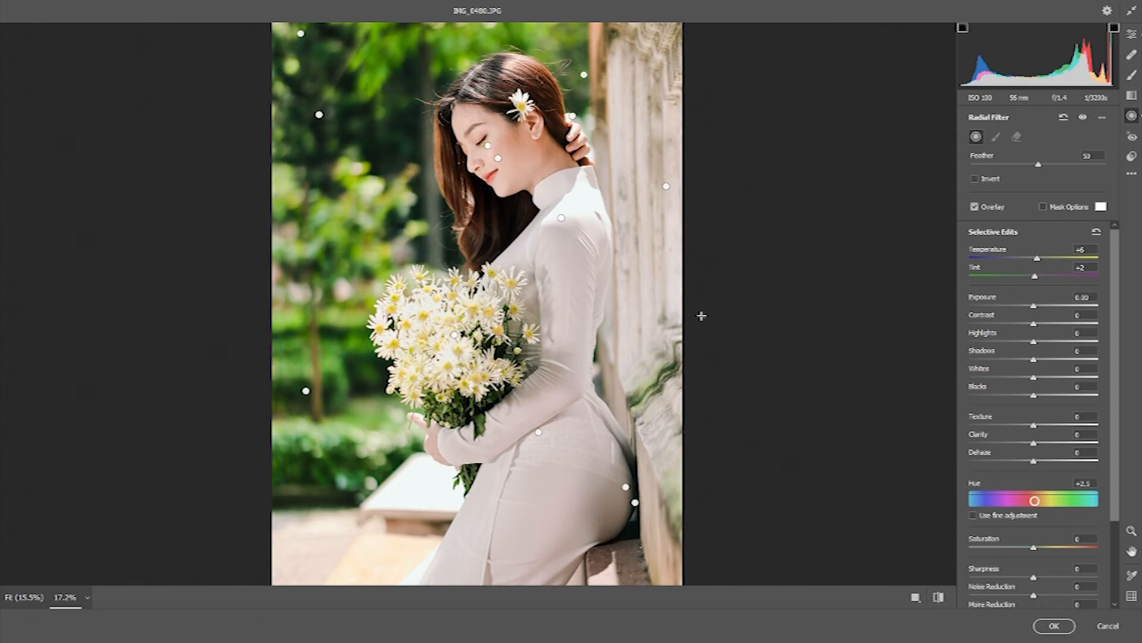
# - Apply the Camera Raw adjustments to the photo and check the whole image
pyautogui.press('Return')
pyautogui.press('Return')
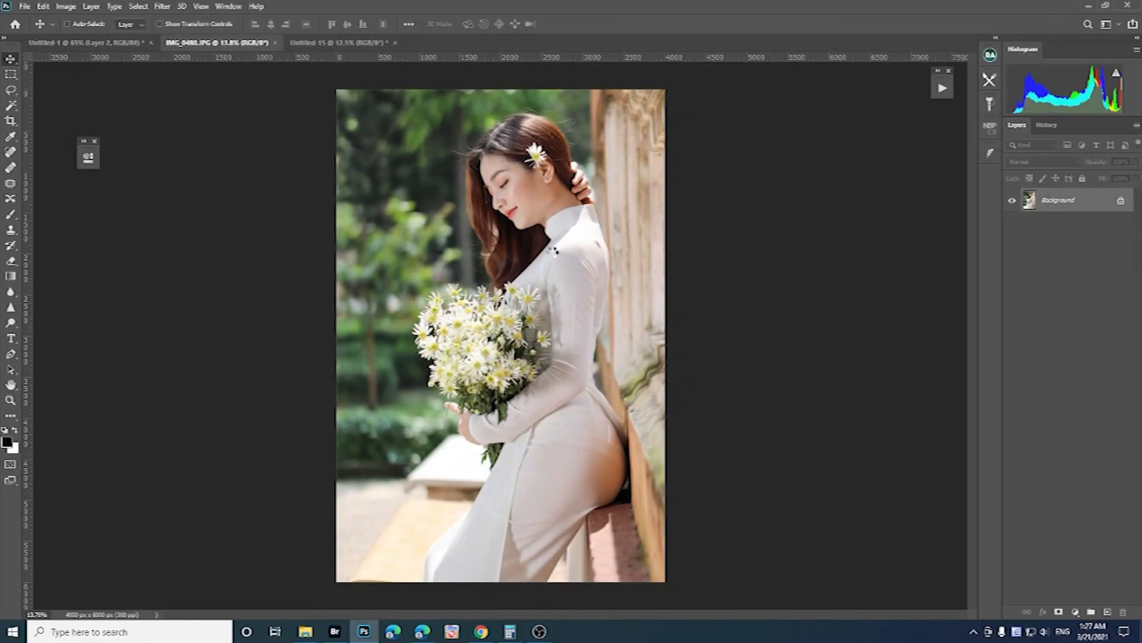
pyautogui.scroll(3, 698, 455)
pyautogui.scroll(-3, 655, 381)
pyautogui.hotkey('ctrl', '-')
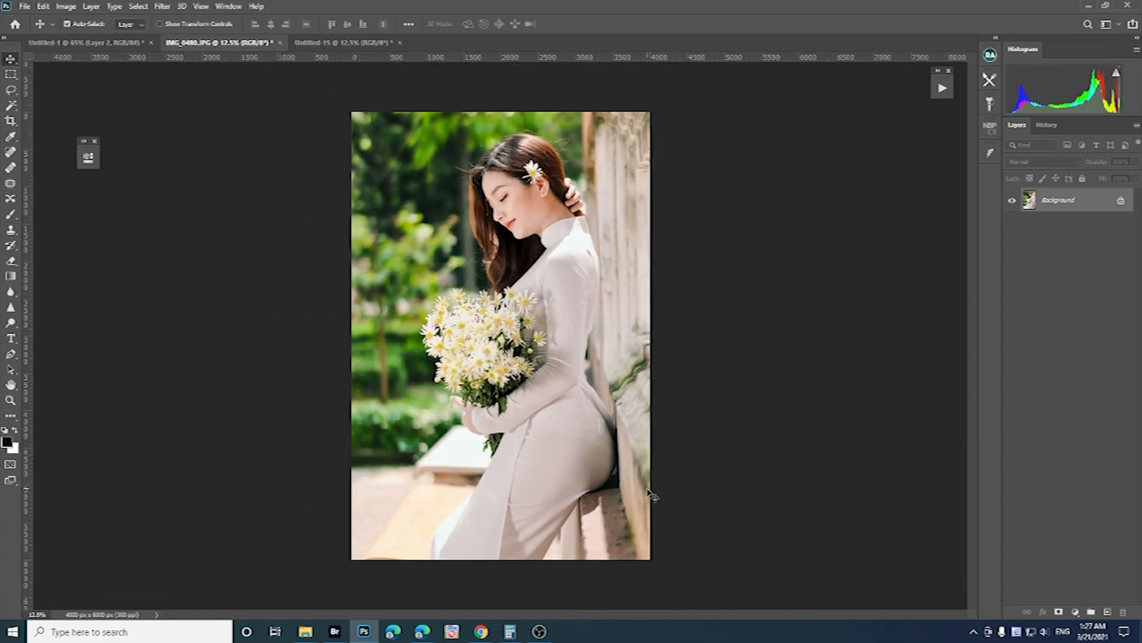
# - Add a Selective Color adjustment layer and, for Reds, set Cyan to -17, raise Yellow slightly and lower Black
pyautogui.hotkey('ctrl', 'alt', 's')
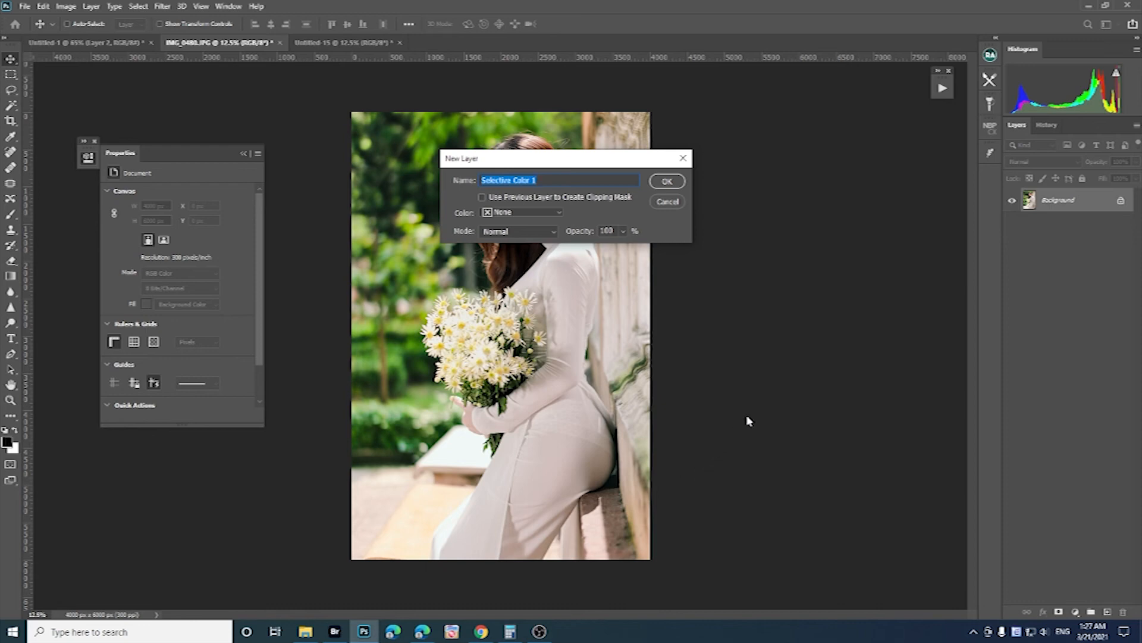
pyautogui.press('Return')
pyautogui.moveTo(178, 234); pyautogui.dragTo(167, 237)
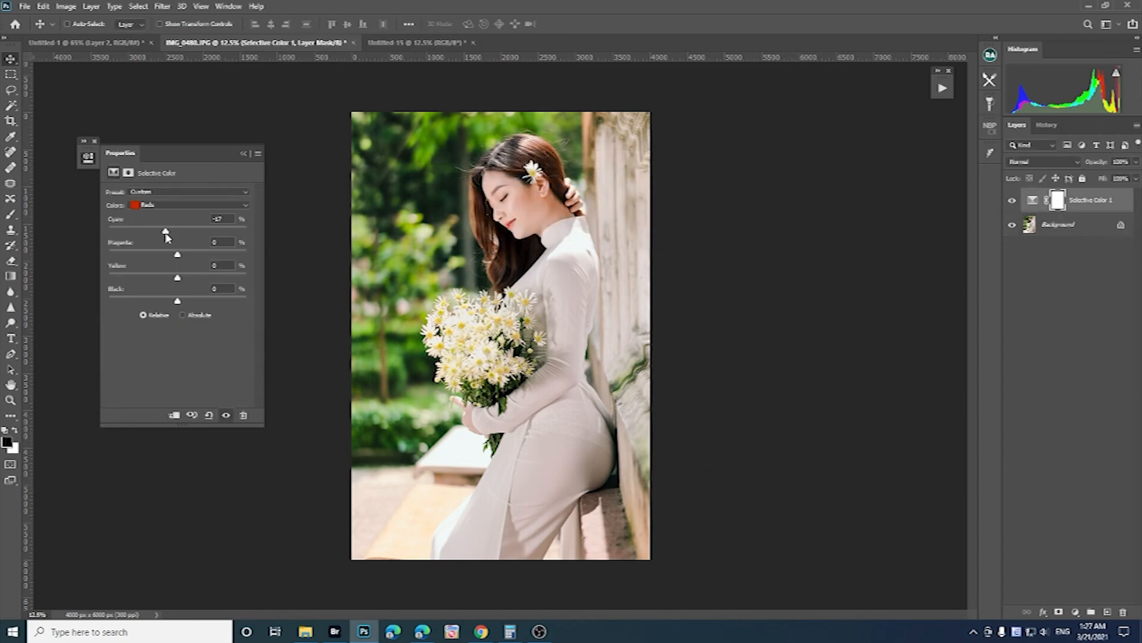
pyautogui.moveTo(178, 279); pyautogui.dragTo(184, 278)
pyautogui.moveTo(170, 303); pyautogui.dragTo(168, 304)
# - Set the Selective Color Greens to Cyan -6, Magenta +7, Yellow +13 and Black +5
pyautogui.click(213, 207)
pyautogui.click(186, 237)
pyautogui.moveTo(179, 233); pyautogui.dragTo(177, 235)
pyautogui.moveTo(177, 277); pyautogui.dragTo(189, 278)
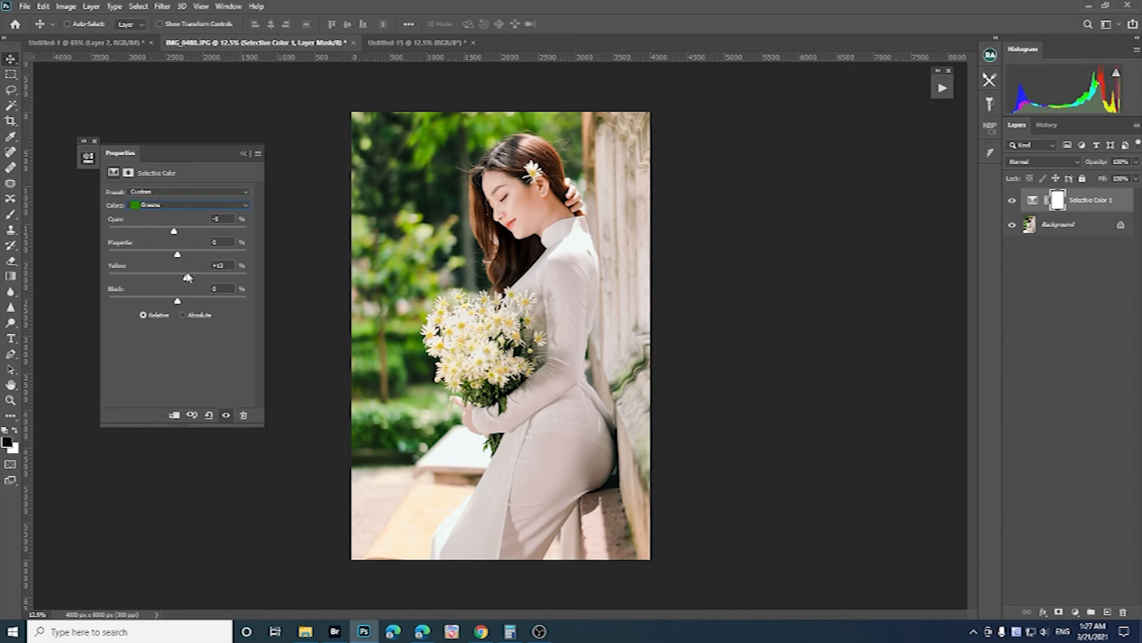
pyautogui.moveTo(171, 233)
pyautogui.mouseDown()
pyautogui.moveTo(158, 230)
pyautogui.moveTo(174, 231)
pyautogui.mouseUp()
pyautogui.moveTo(177, 300); pyautogui.dragTo(185, 298)
pyautogui.moveTo(178, 259); pyautogui.dragTo(180, 260)
# - Toggle the Selective Color layer's visibility repeatedly to compare the portrait with and without it
pyautogui.click(1013, 202)
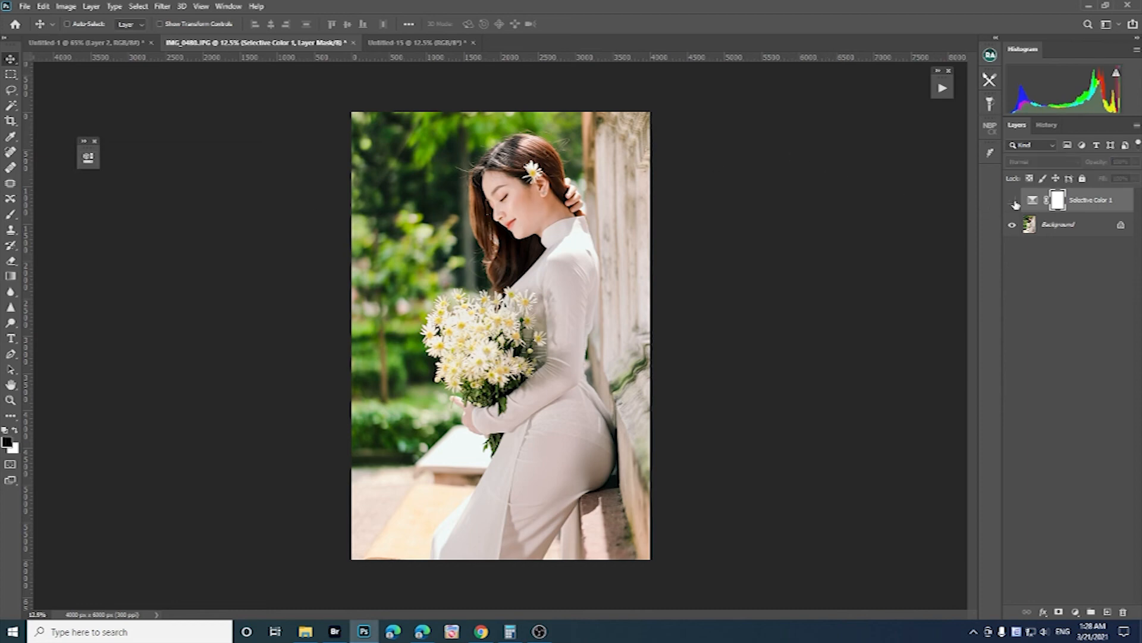
pyautogui.click(1014, 202)
pyautogui.click(1014, 203)
pyautogui.click(1013, 202)
pyautogui.click(1014, 203)
pyautogui.click(1014, 203)
pyautogui.click(1014, 202)
pyautogui.click(1014, 203)
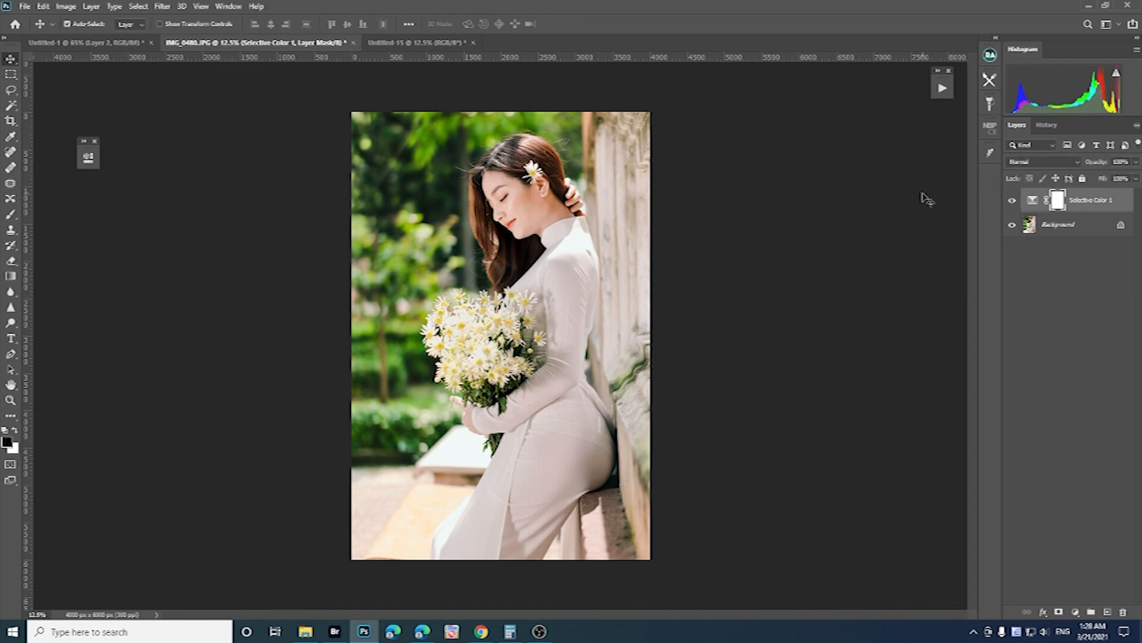
# - Add a Hue/Saturation adjustment layer, sample the reds from the photo and lower the Reds saturation to -44
pyautogui.press('F6')
pyautogui.press('Escape')
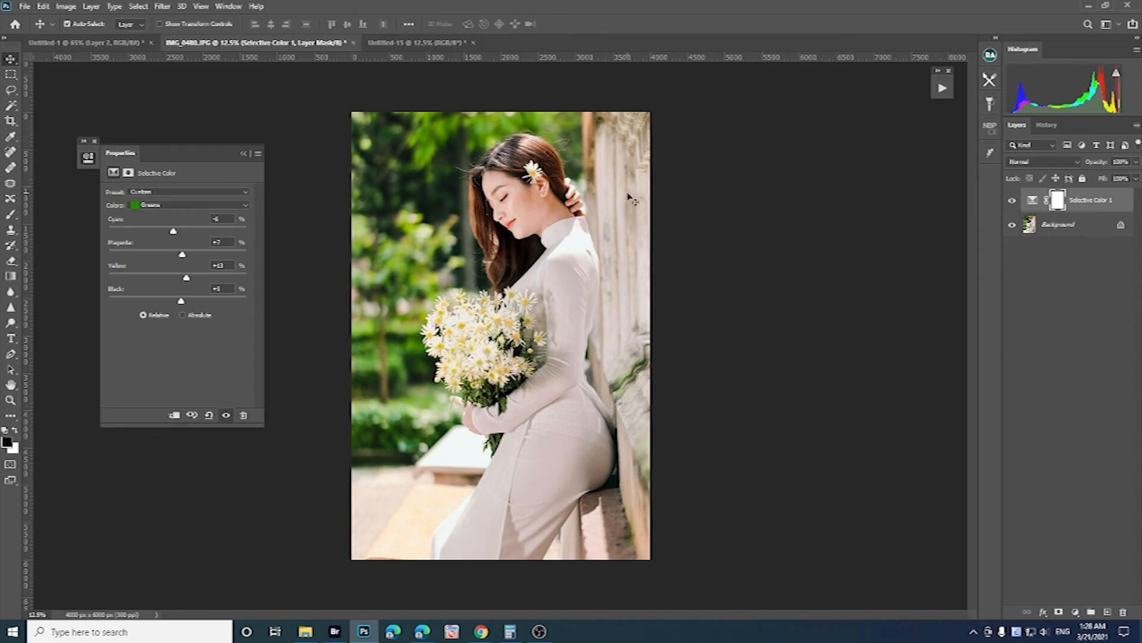
pyautogui.hotkey('ctrl', 'u')
pyautogui.click(659, 178)
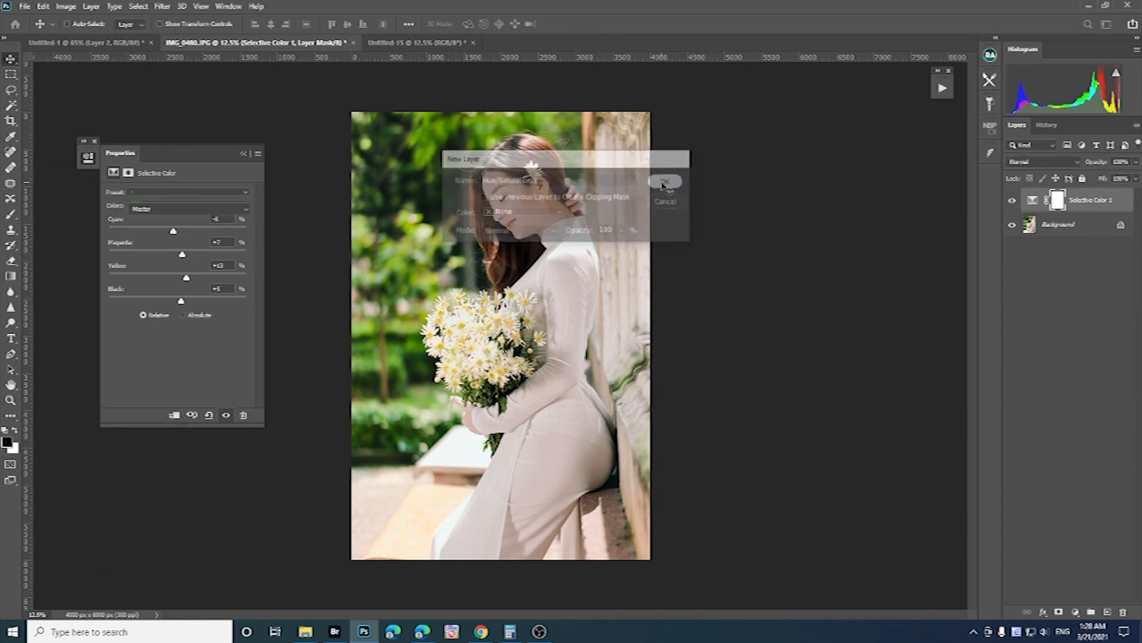
pyautogui.click(114, 210)
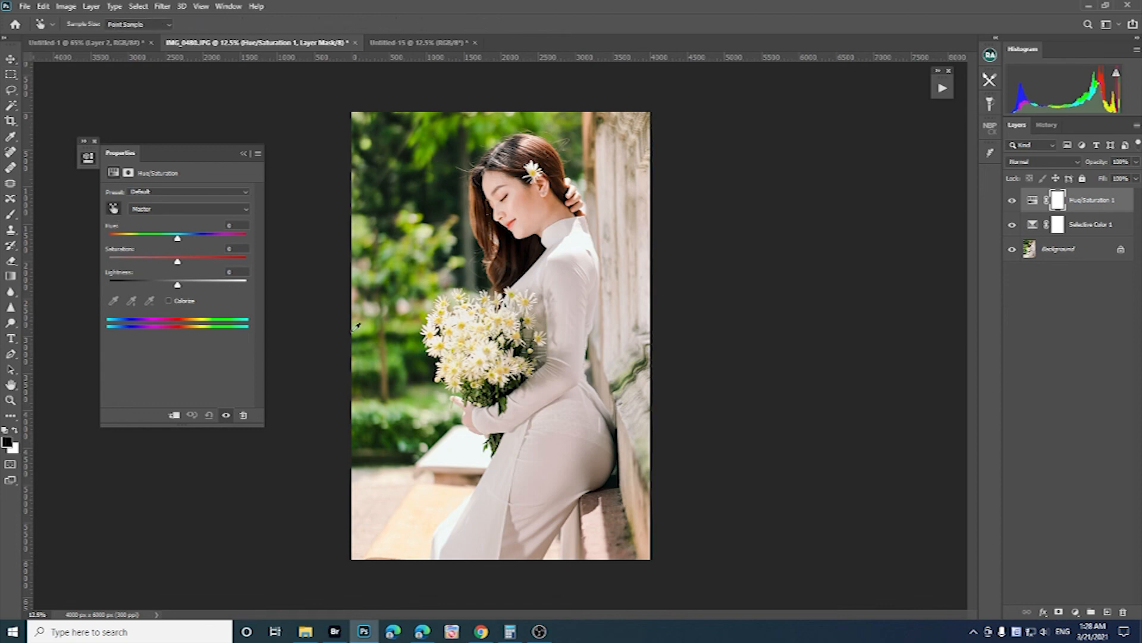
pyautogui.click(604, 386)
pyautogui.click(91, 160)
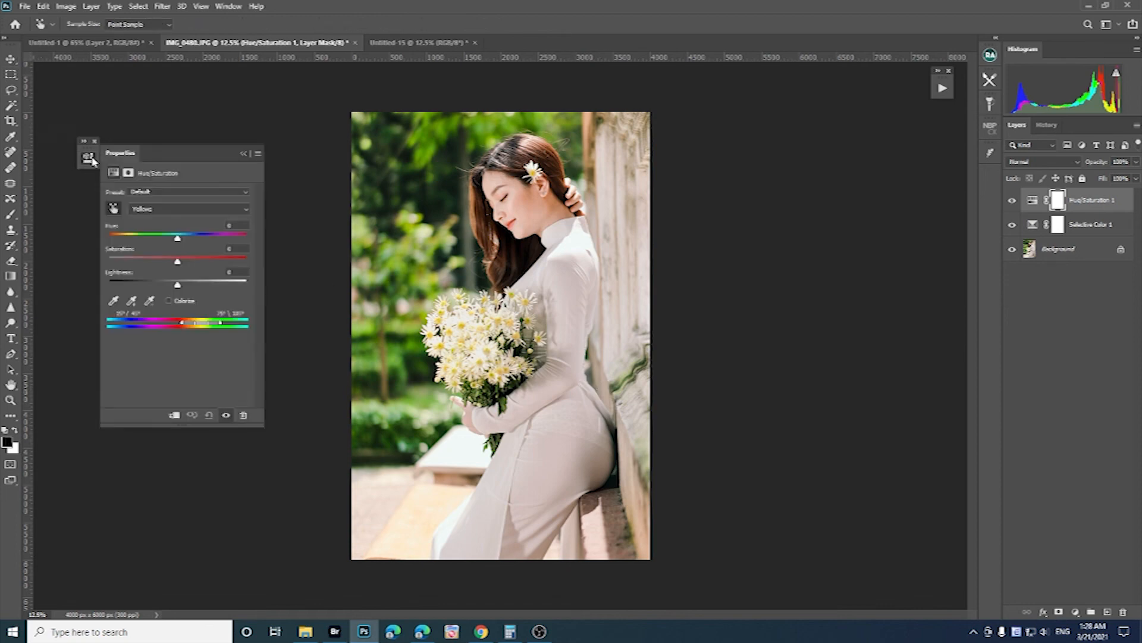
pyautogui.click(607, 431)
pyautogui.click(87, 155)
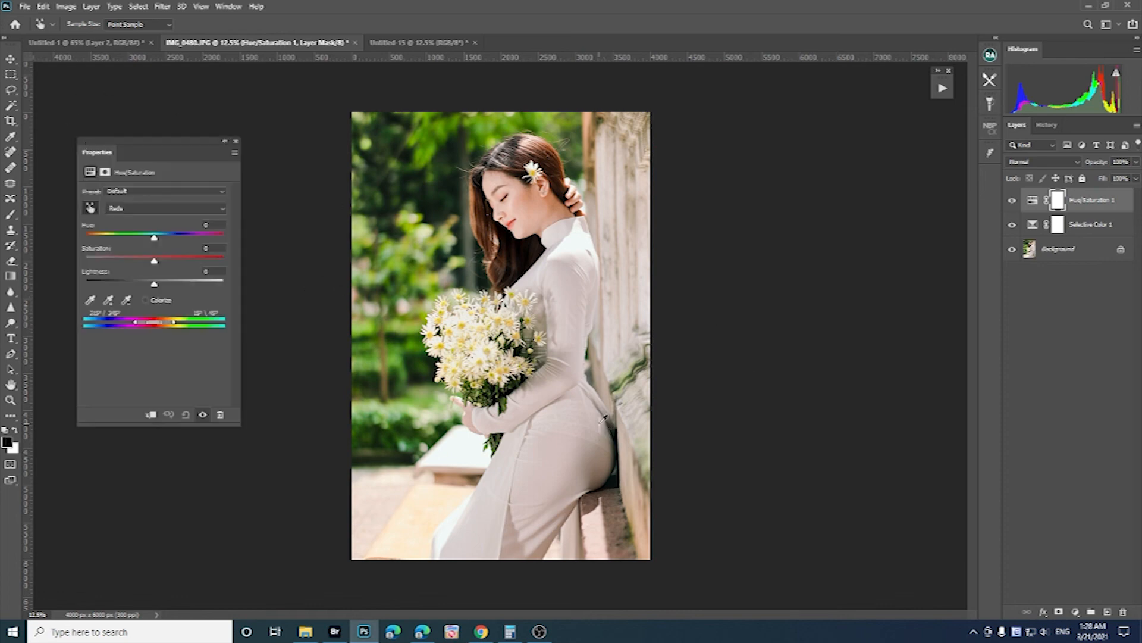
pyautogui.moveTo(155, 262); pyautogui.dragTo(136, 258)
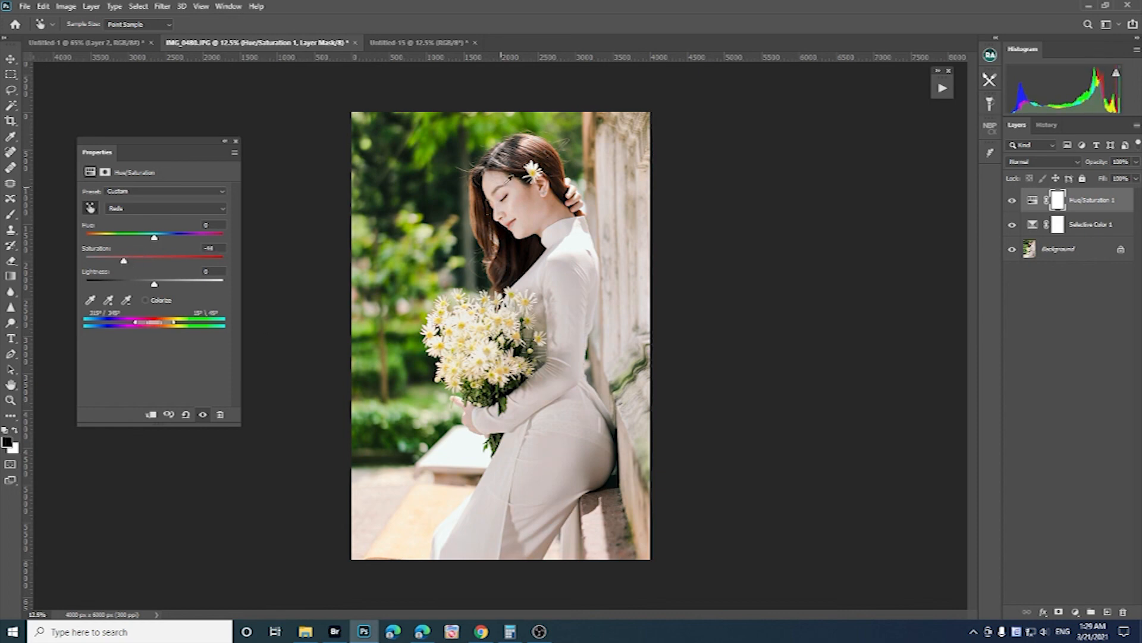
# - Set the Hue/Saturation Yellows saturation to +23 and invert the adjustment's layer mask to black
pyautogui.click(602, 122)
pyautogui.moveTo(155, 260)
pyautogui.mouseDown()
pyautogui.moveTo(134, 260)
pyautogui.moveTo(183, 260)
pyautogui.moveTo(171, 261)
pyautogui.mouseUp()
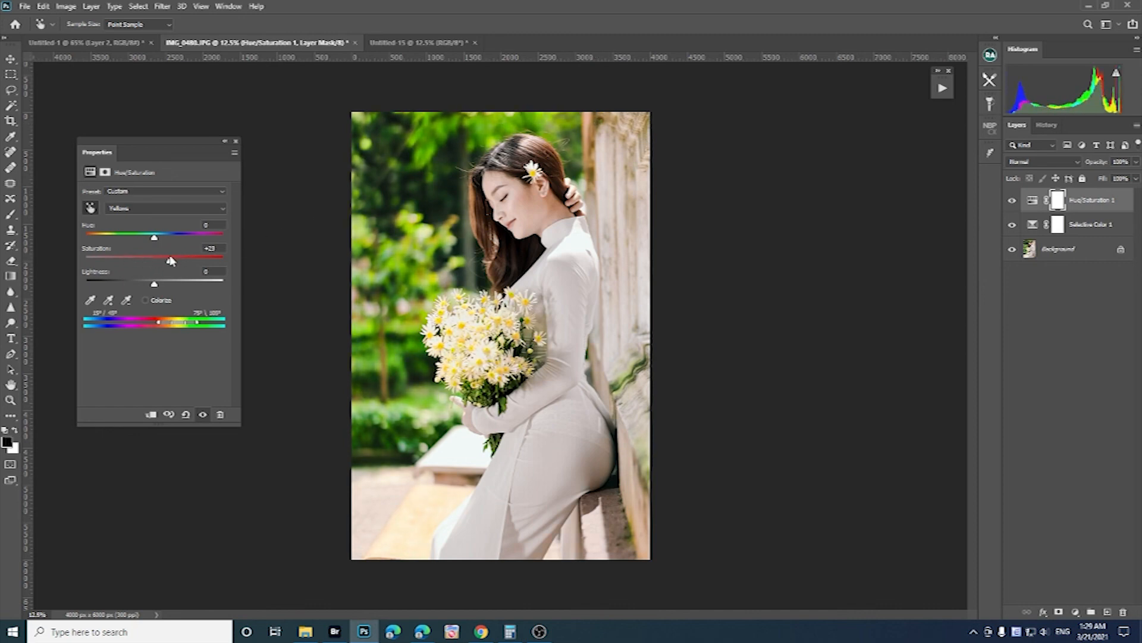
pyautogui.rightClick(738, 317)
pyautogui.click(821, 279)
pyautogui.hotkey('ctrl', 'i')
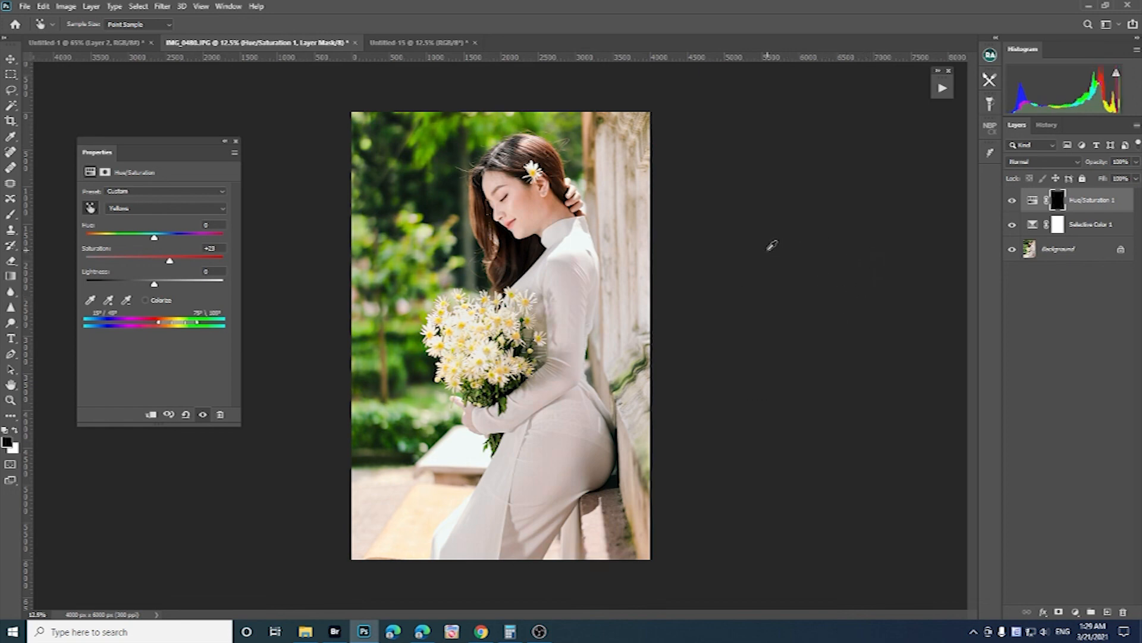
# - Select the white dress and the wooden wall behind the woman with the Quick Selection tool and feather the selection
pyautogui.press('w')
pyautogui.hotkey('shift', 'w')
pyautogui.hotkey('shift', 'w')
pyautogui.hotkey('shift', 'w')
pyautogui.hotkey('shift', 'w')
pyautogui.hotkey('shift', 'w')
pyautogui.click(562, 245)
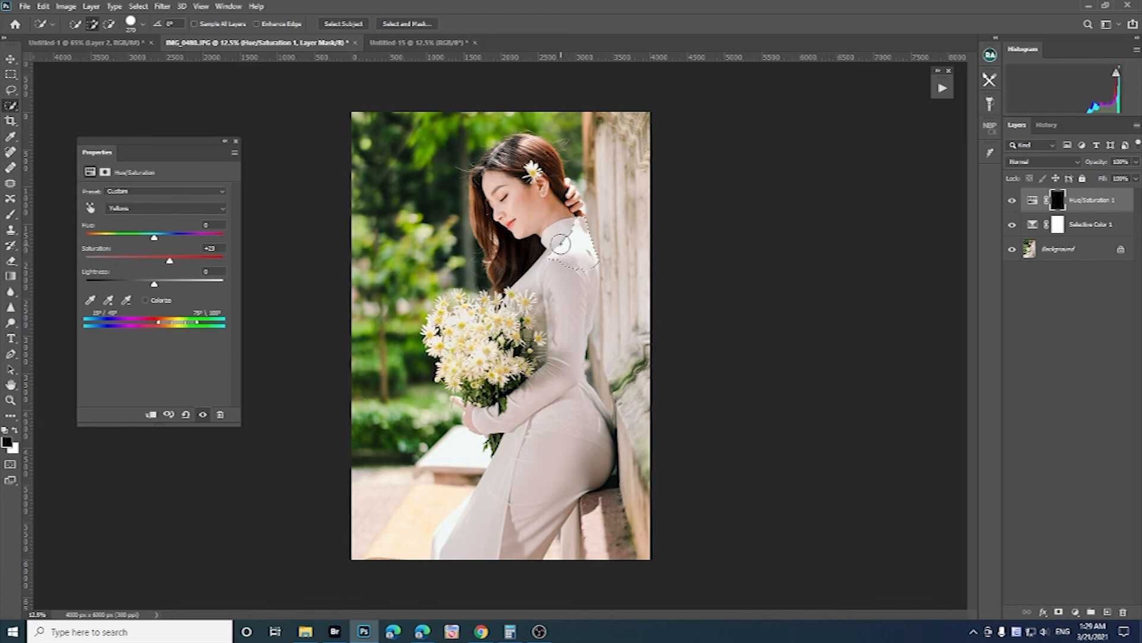
pyautogui.moveTo(562, 311)
pyautogui.mouseDown()
pyautogui.moveTo(573, 466)
pyautogui.moveTo(498, 555)
pyautogui.moveTo(455, 535)
pyautogui.mouseUp()
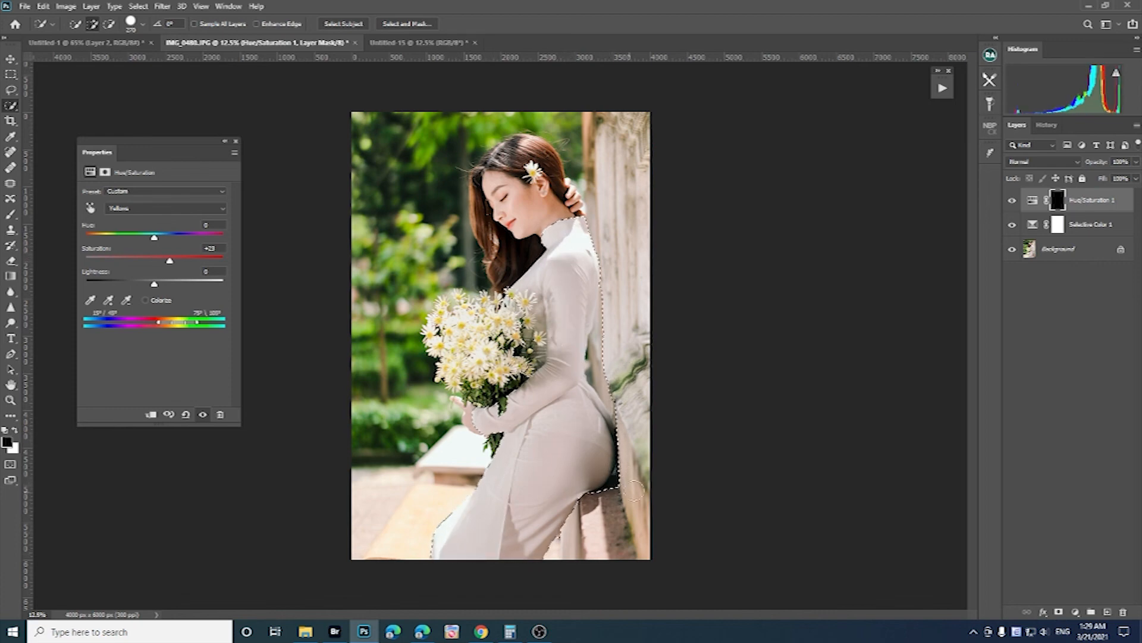
pyautogui.moveTo(629, 279)
pyautogui.mouseDown()
pyautogui.moveTo(619, 192)
pyautogui.moveTo(640, 529)
pyautogui.mouseUp()
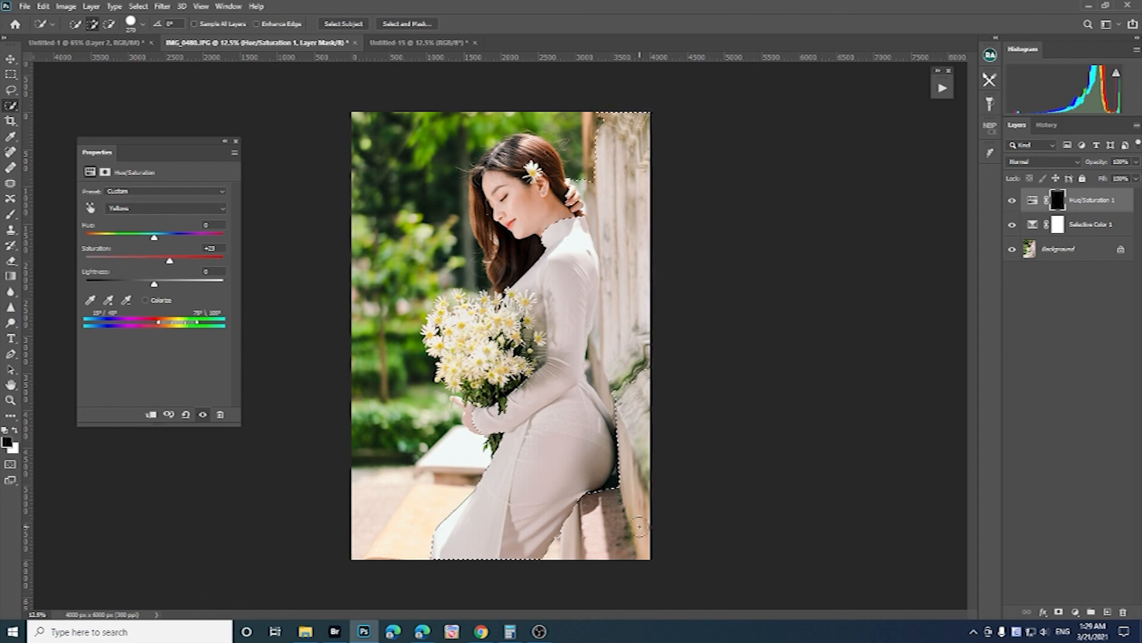
pyautogui.hotkey('shift', 'F6')
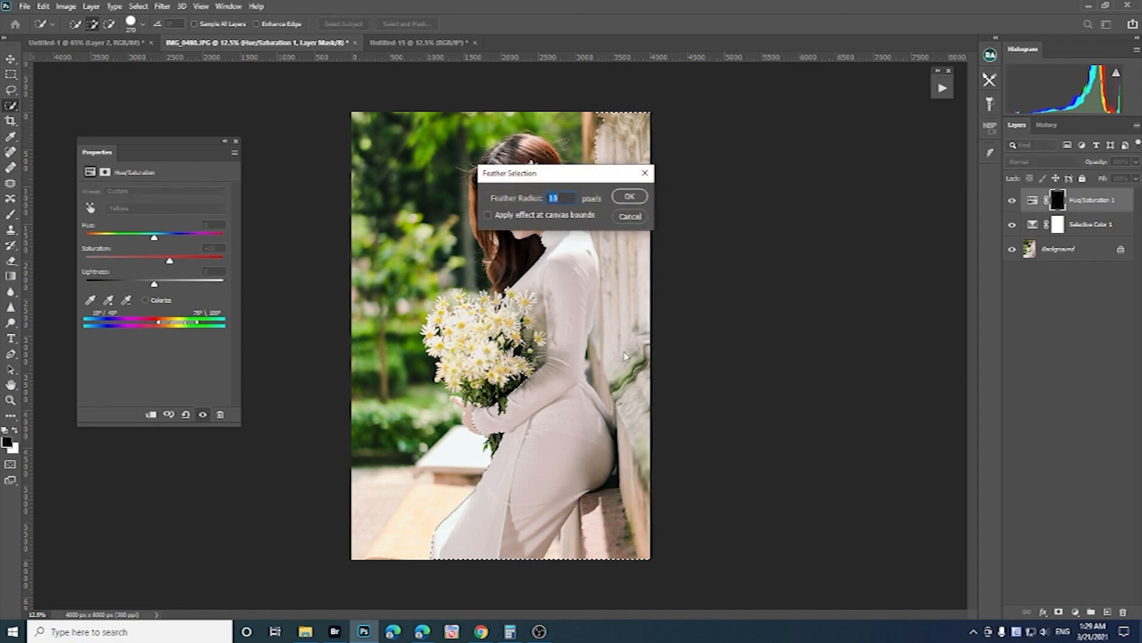
pyautogui.press('Return')
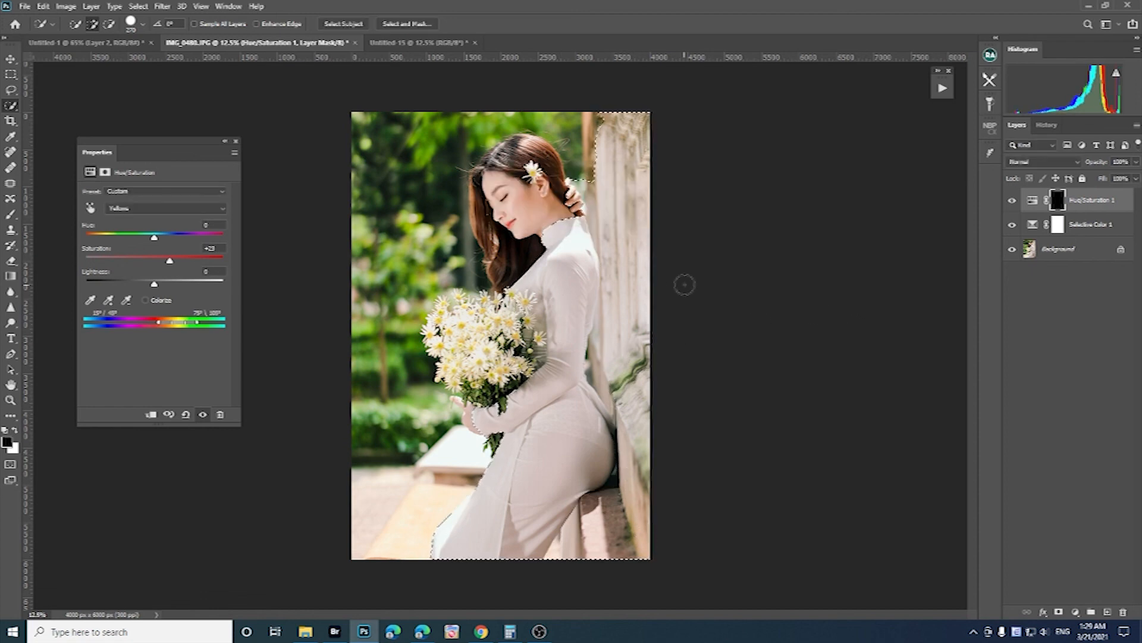
# - Paint white on the Hue/Saturation mask over the selected dress and wall with a large soft brush, and deselect
pyautogui.press('b')
pyautogui.moveTo(639, 154)
pyautogui.mouseDown()
pyautogui.moveTo(678, 147)
pyautogui.moveTo(612, 153)
pyautogui.moveTo(637, 128)
pyautogui.mouseUp()
pyautogui.press('5')
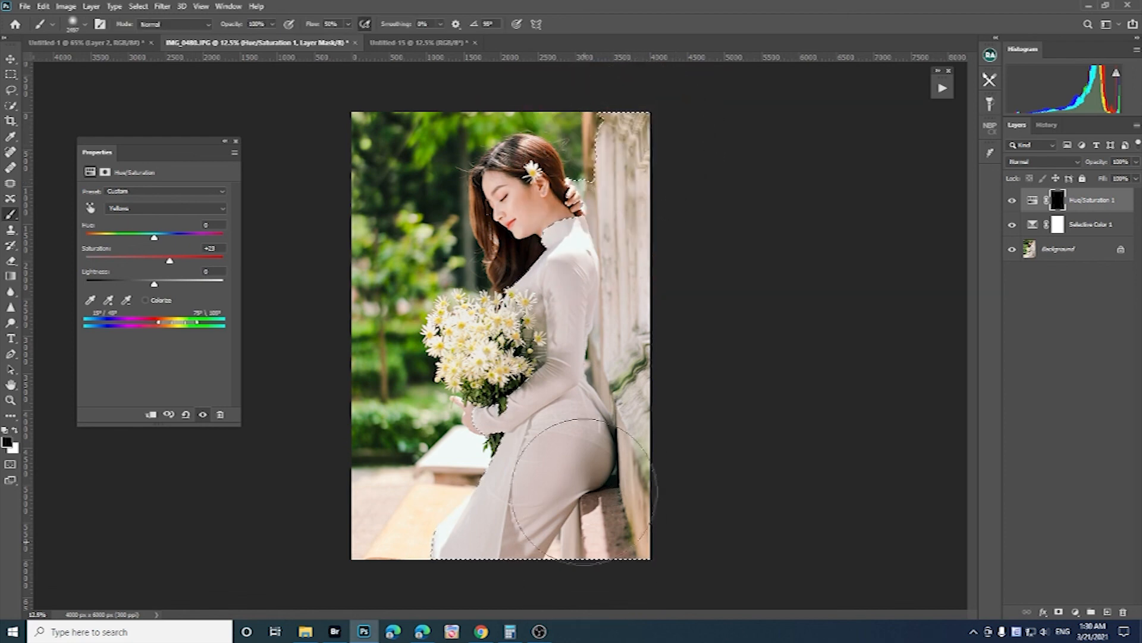
pyautogui.press('x')
pyautogui.moveTo(604, 138); pyautogui.dragTo(556, 420)
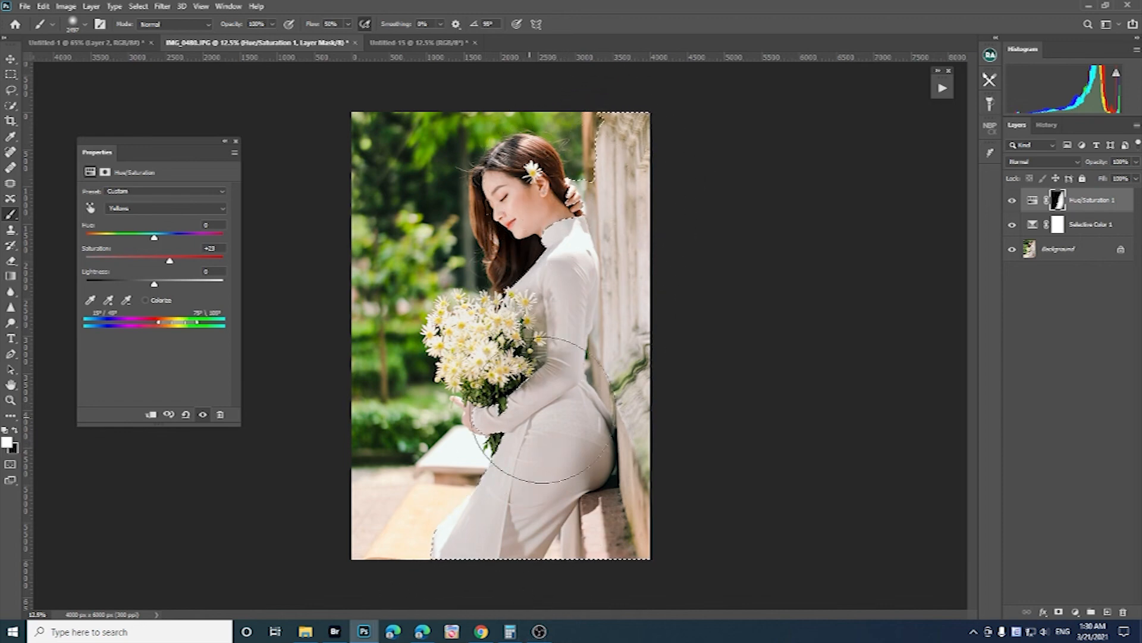
pyautogui.hotkey('ctrl', 'd')
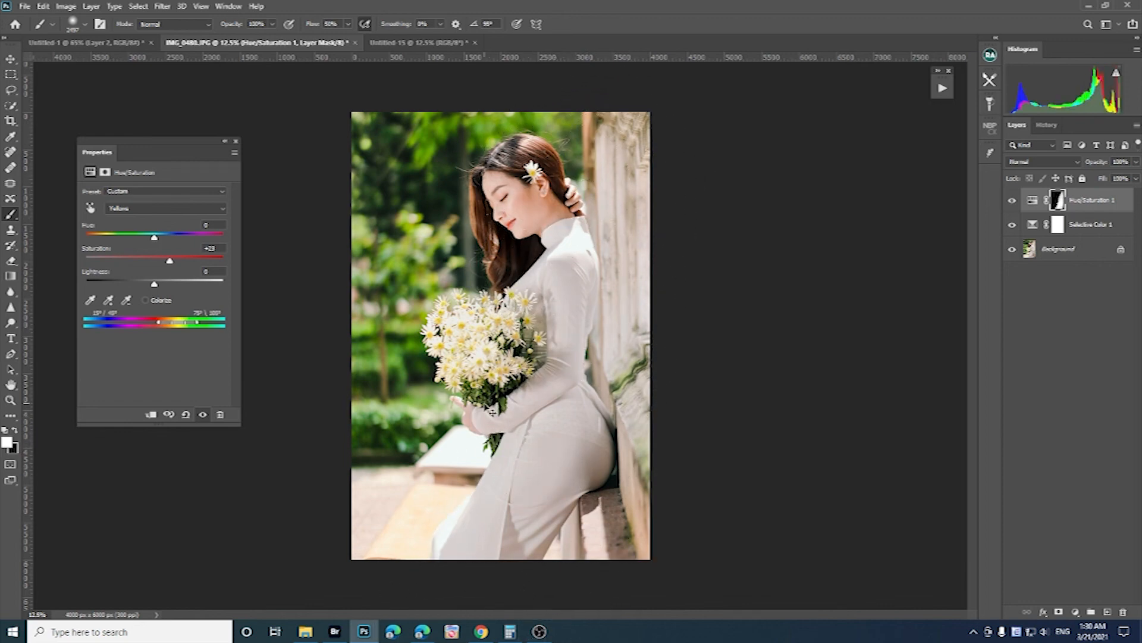
# - Add a Levels adjustment layer with the white input level at 245 and compare the image with and without it
pyautogui.click(1075, 612)
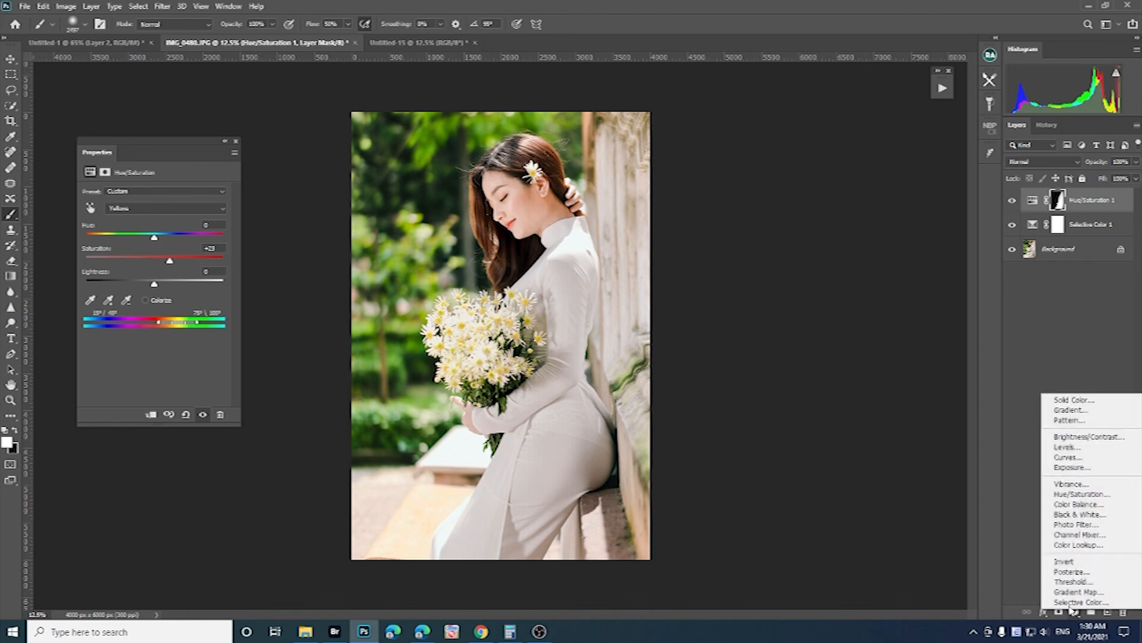
pyautogui.click(1071, 447)
pyautogui.moveTo(224, 279); pyautogui.dragTo(220, 281)
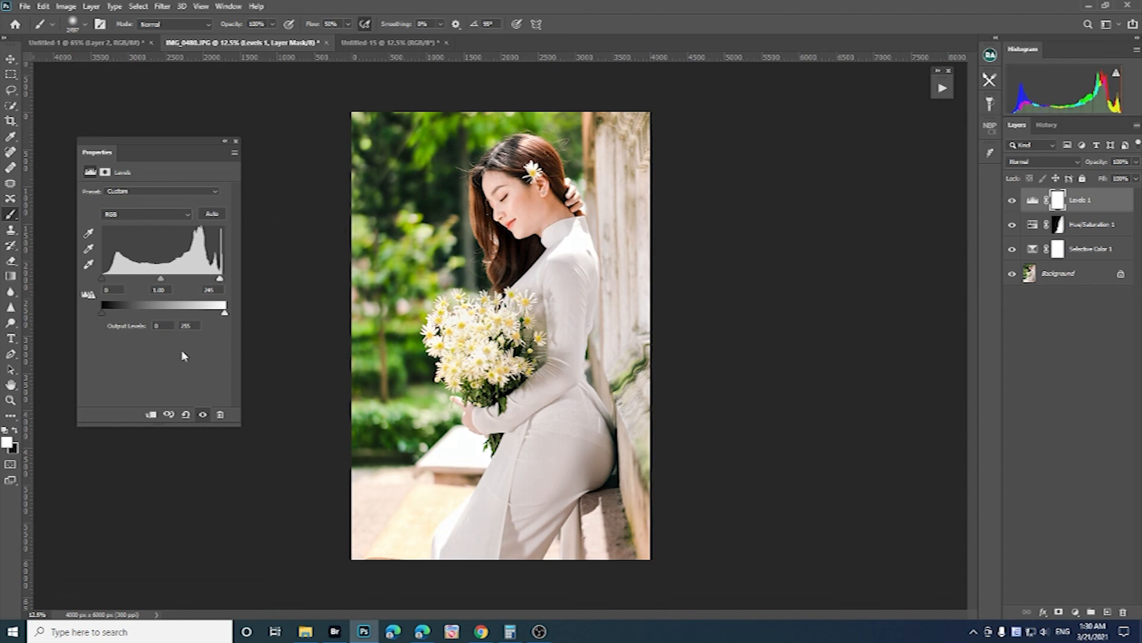
pyautogui.click(200, 416)
pyautogui.click(199, 415)
pyautogui.click(200, 415)
pyautogui.click(200, 415)
# - Stamp all visible layers into a new top layer and close the Untitled-1 document without saving
pyautogui.hotkey('ctrl', 'alt', 'shift', 'e')
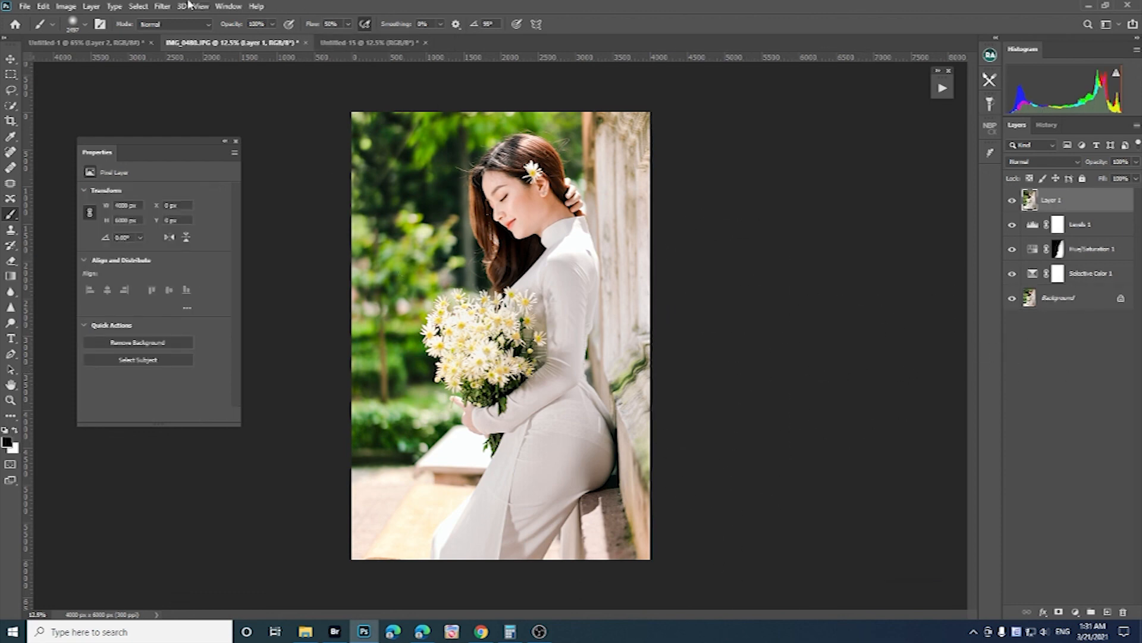
pyautogui.click(151, 43)
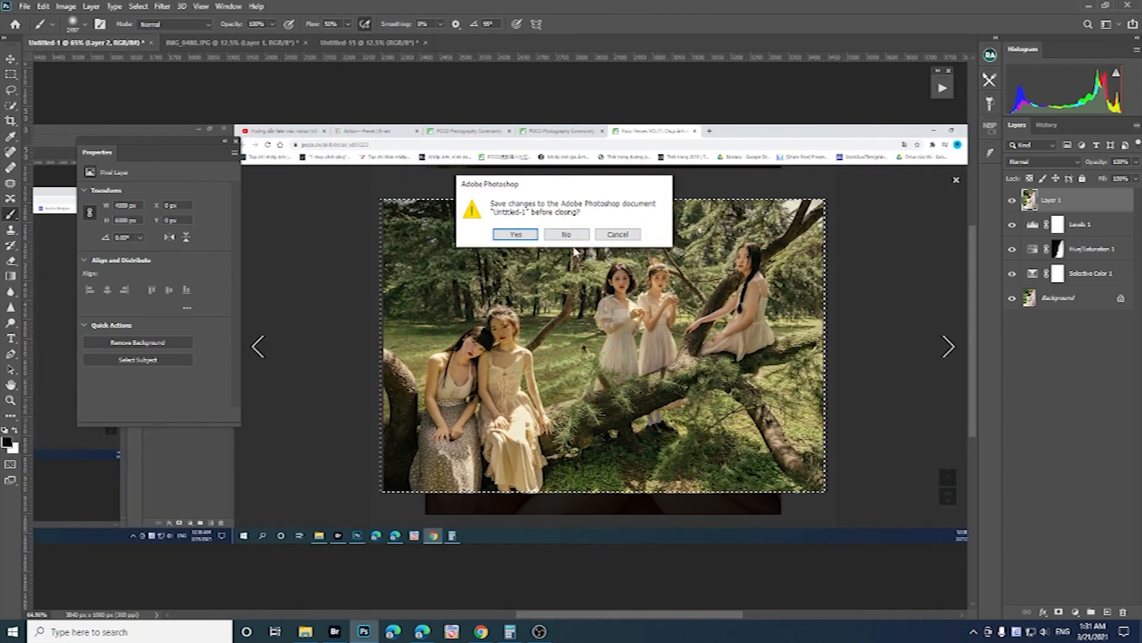
pyautogui.click(566, 234)
# - Tile the edited IMG_0480.JPG and the Untitled-15 document side by side, unobstructed, to compare them
pyautogui.click(229, 6)
pyautogui.moveTo(250, 19)
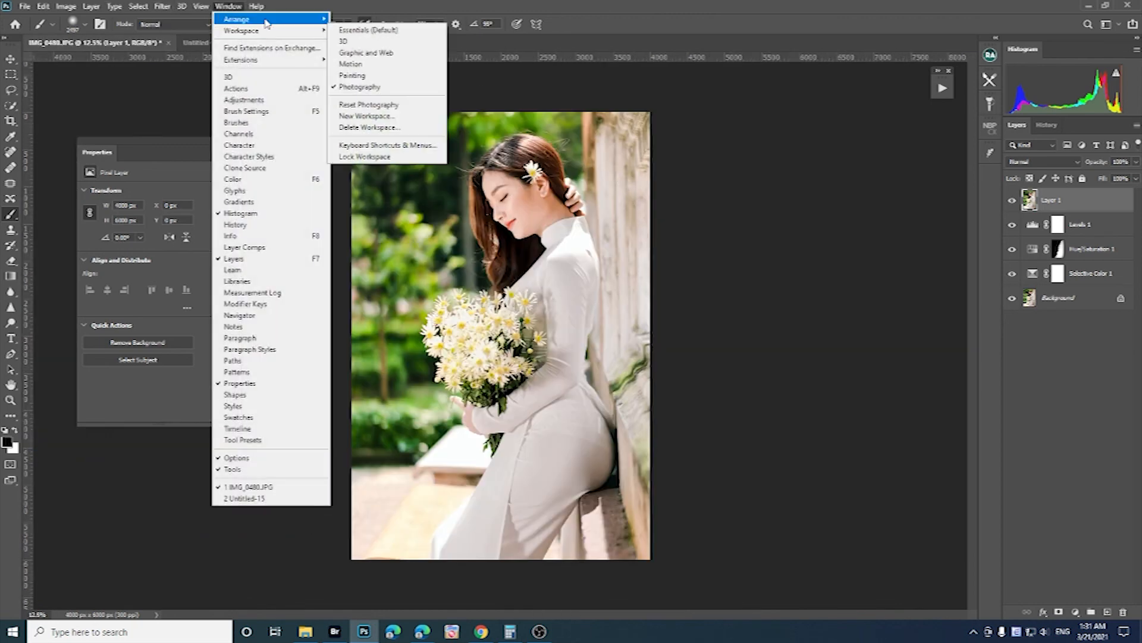
pyautogui.click(374, 52)
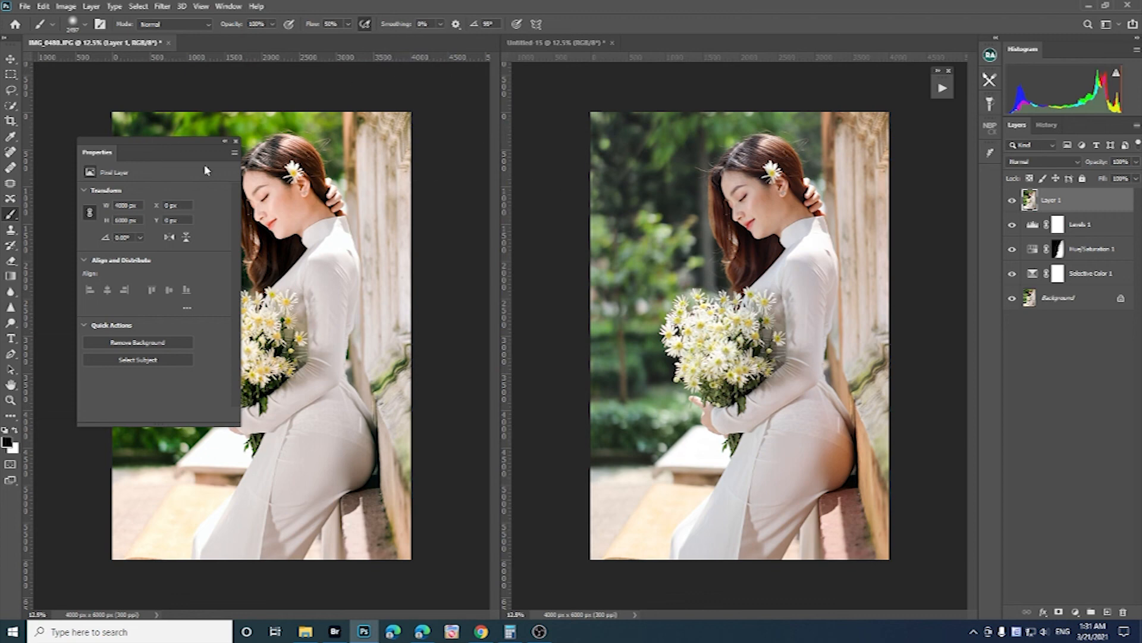
pyautogui.click(225, 143)
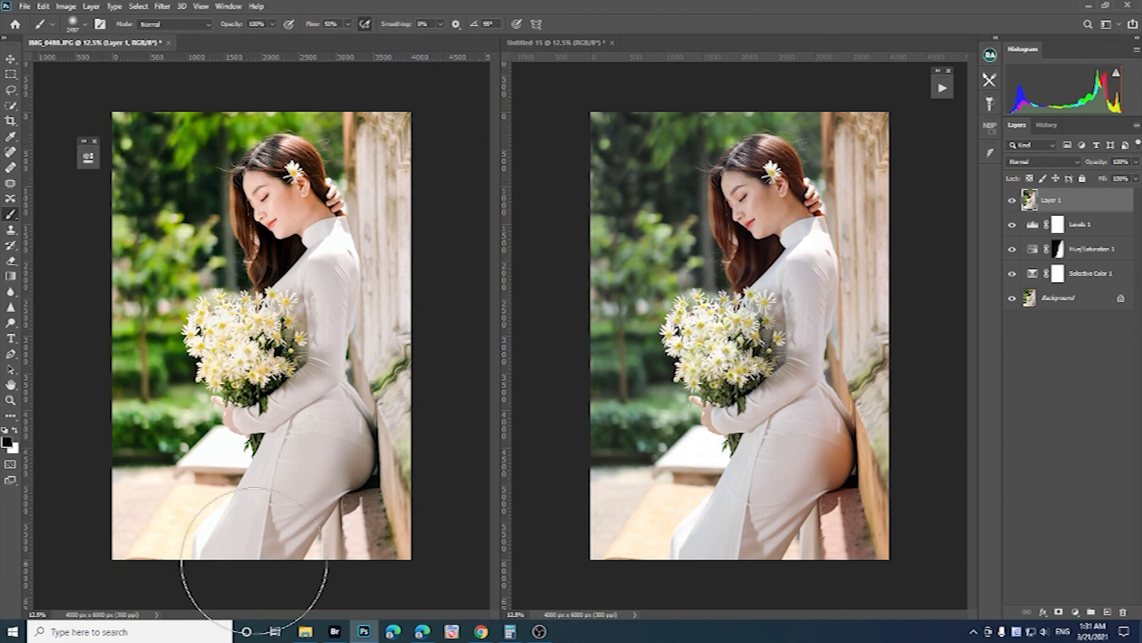